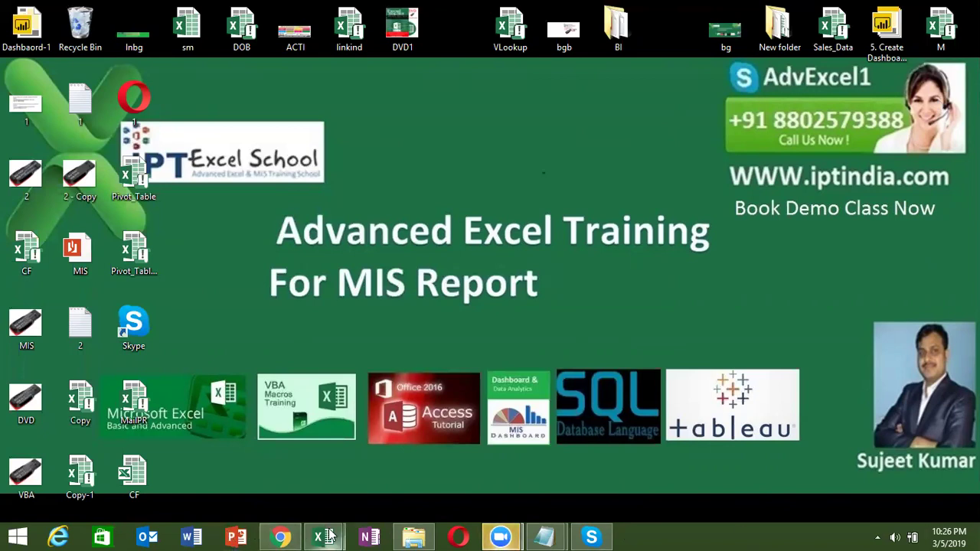
Close the PAN card workbook with Don't Save, then restore the Book1 window
{"action": "mouse_move", "coordinate": [326, 536]}
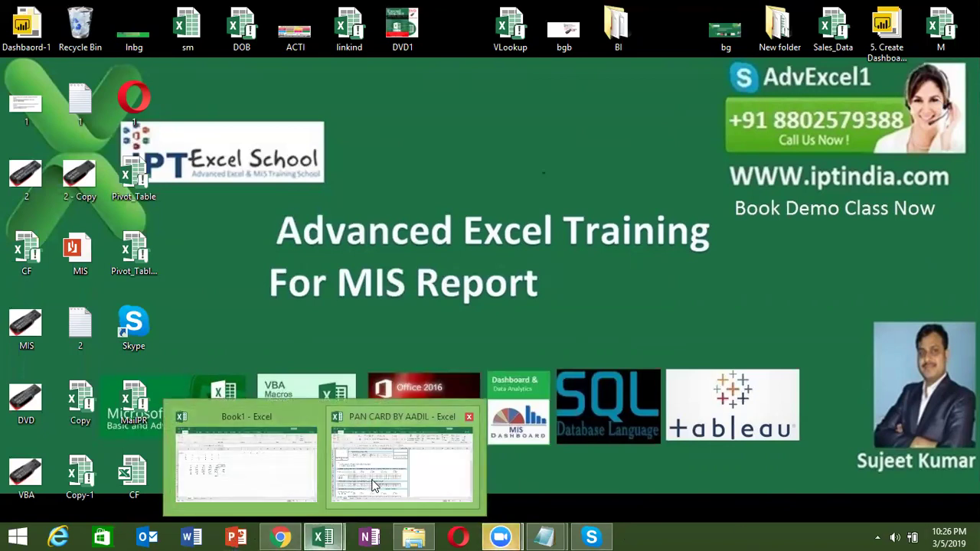
{"action": "left_click", "coordinate": [379, 467]}
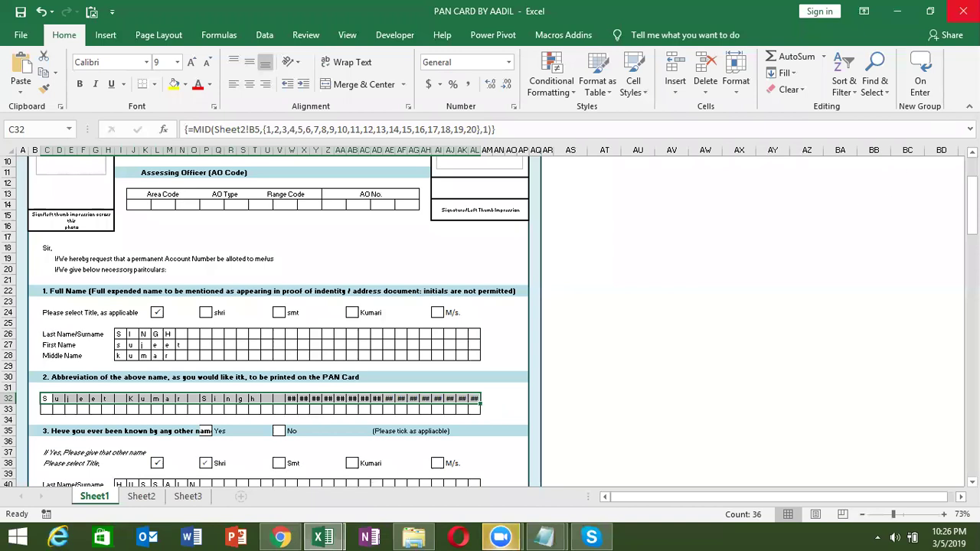
{"action": "left_click", "coordinate": [963, 10]}
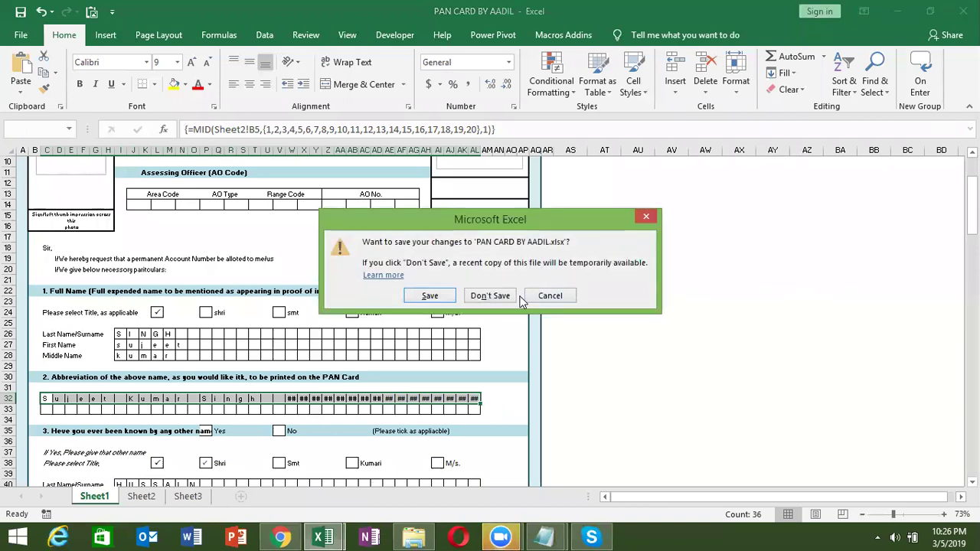
{"action": "left_click", "coordinate": [490, 296]}
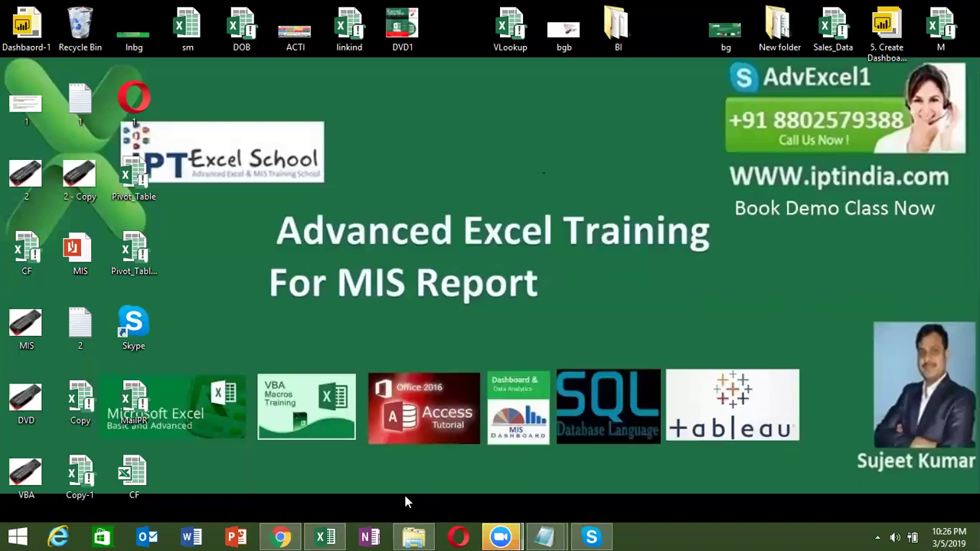
{"action": "left_click", "coordinate": [320, 536]}
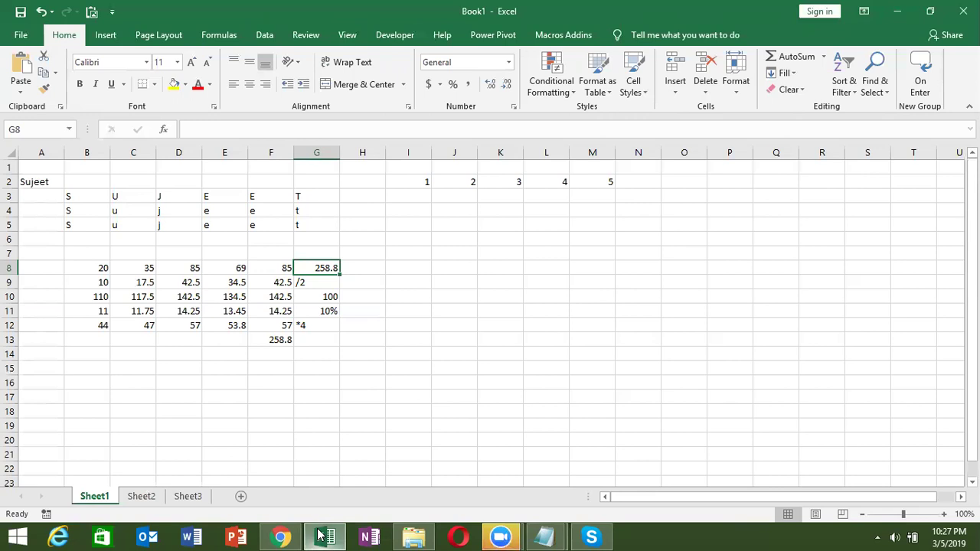
Open the Excel Demo class Link email thread in Gmail and start a reply to the first message
{"action": "left_click", "coordinate": [277, 536]}
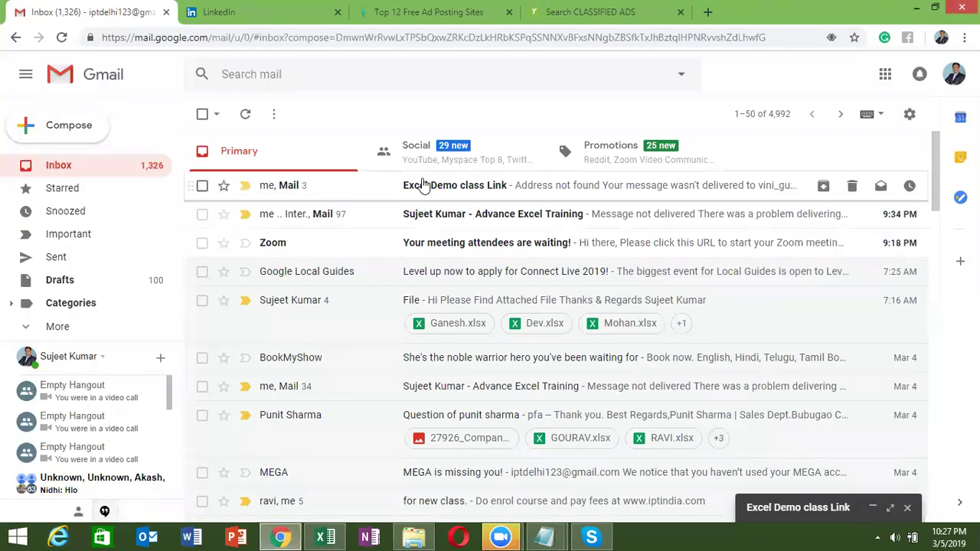
{"action": "left_click", "coordinate": [423, 186]}
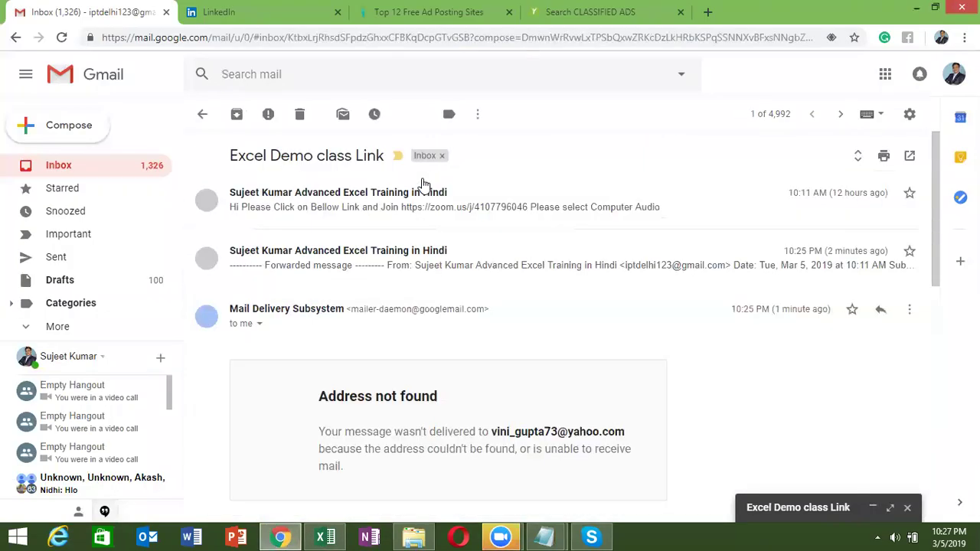
{"action": "left_click", "coordinate": [578, 258]}
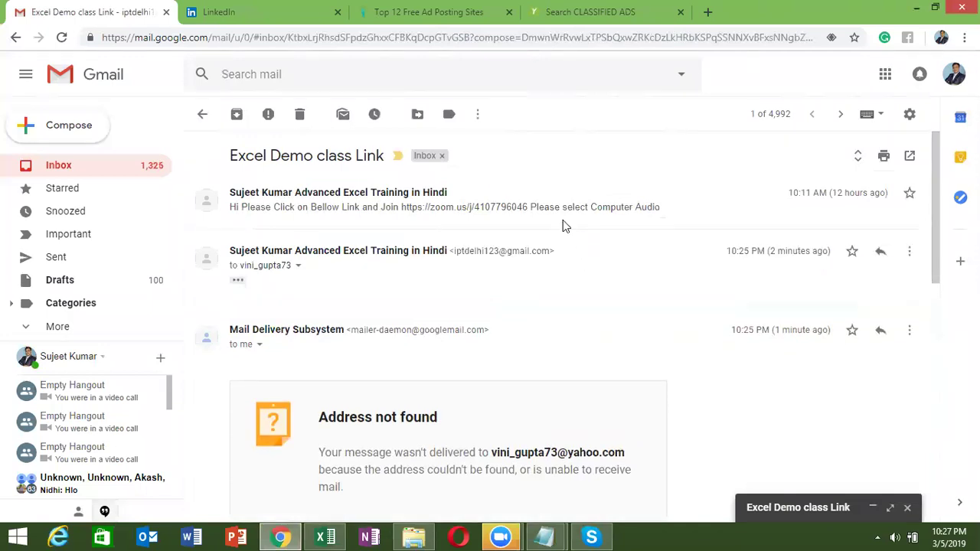
{"action": "left_click", "coordinate": [563, 222]}
{"action": "left_click", "coordinate": [880, 193]}
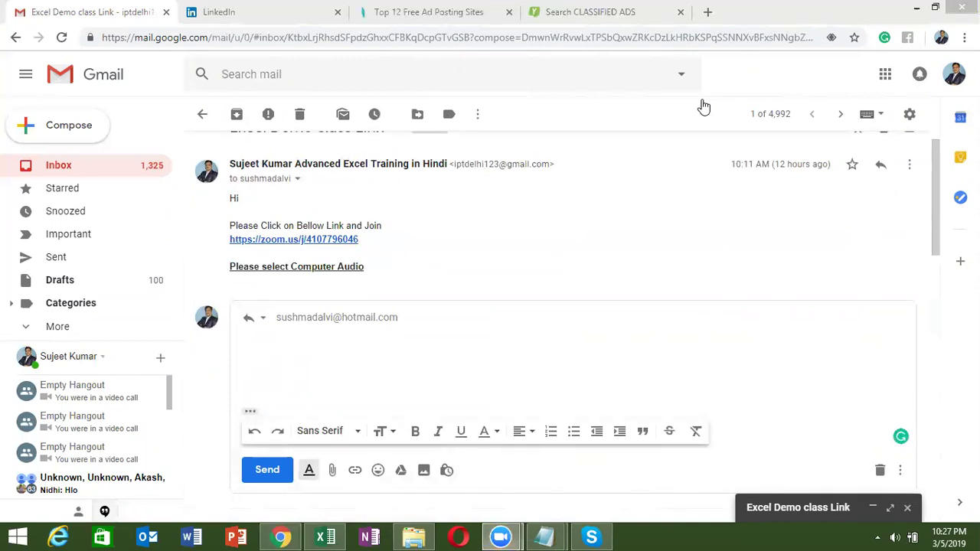
Replace the reply's recipient with the new contact's corrected e-mail address
{"action": "left_click", "coordinate": [314, 345]}
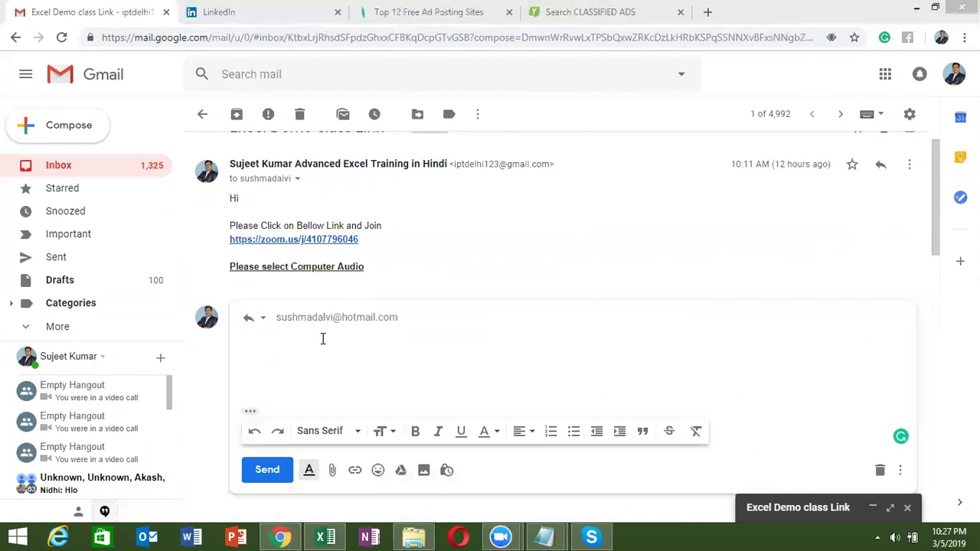
{"action": "left_click", "coordinate": [424, 320]}
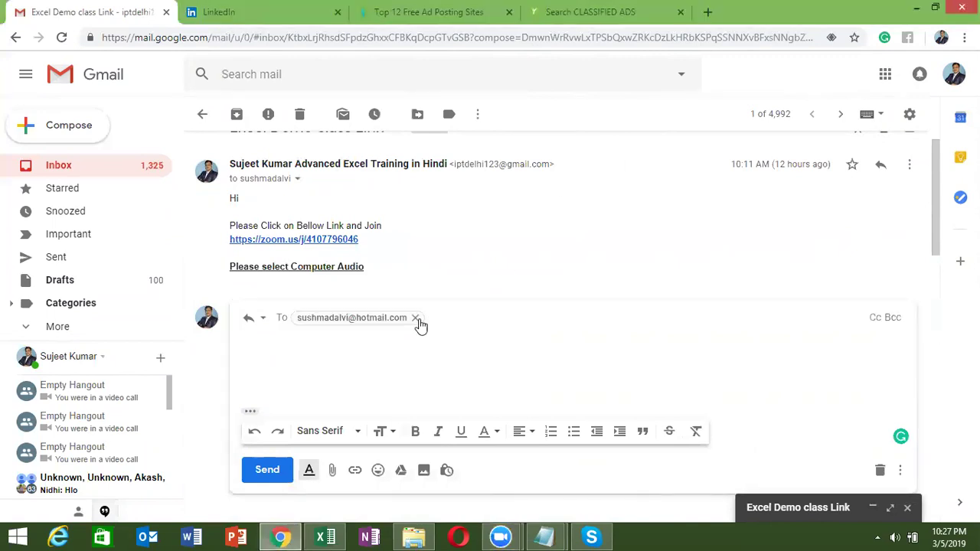
{"action": "left_click", "coordinate": [416, 320]}
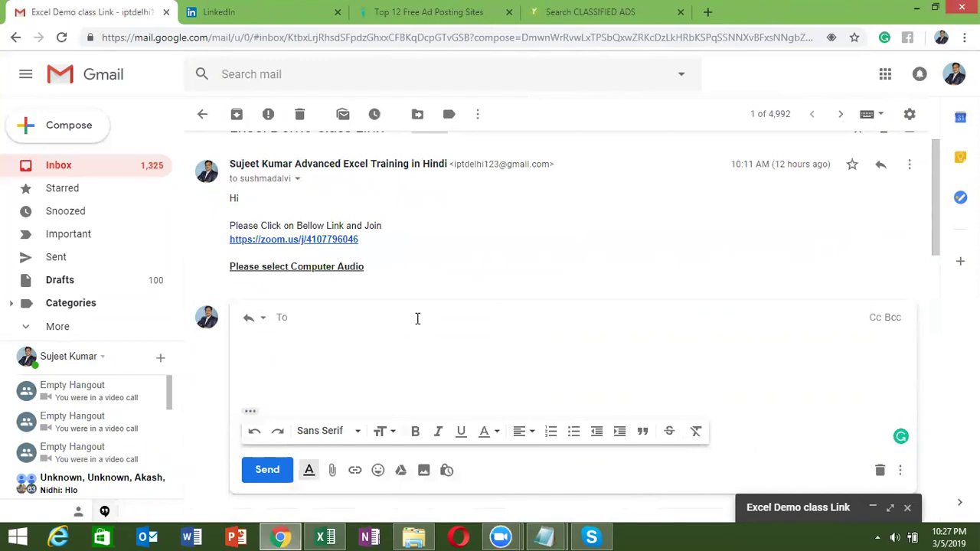
{"action": "type", "text": "ve"}
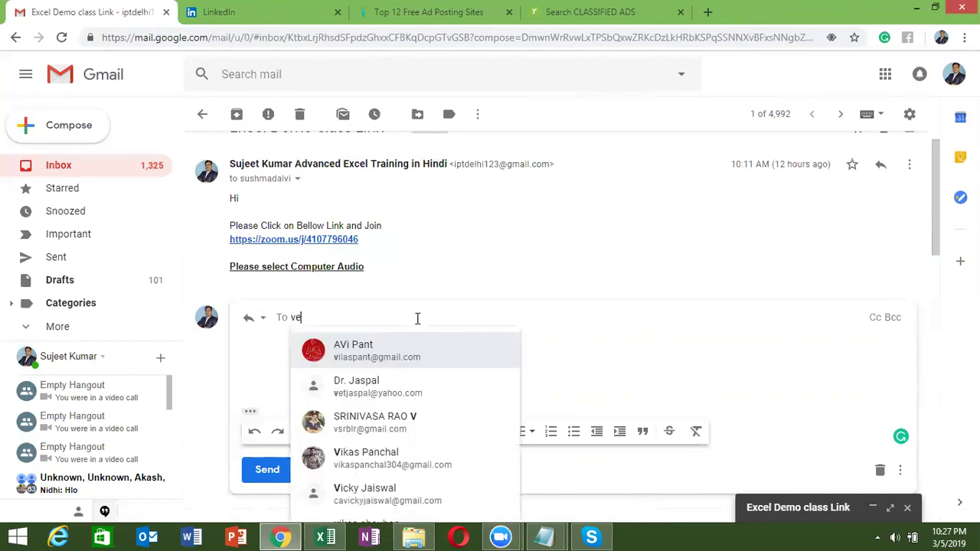
{"action": "type", "text": "en"}
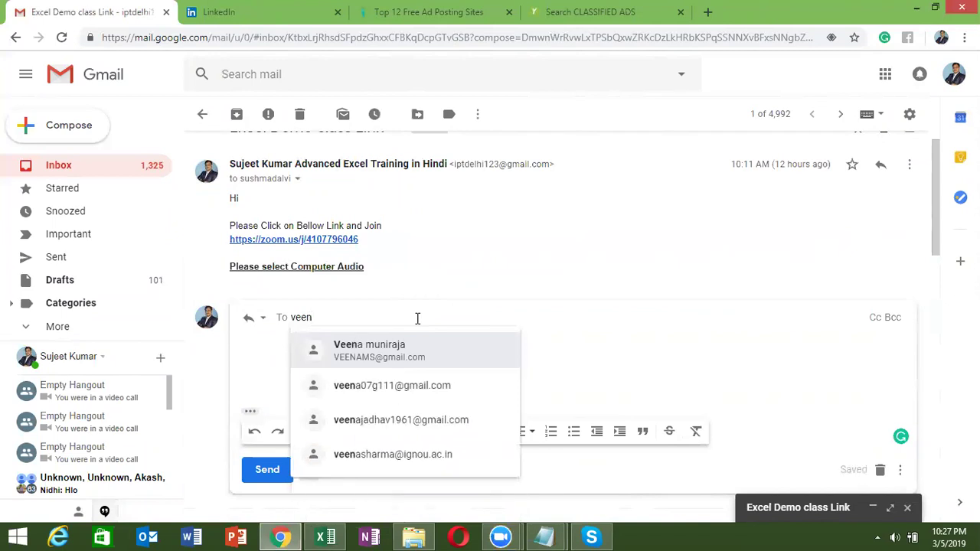
{"action": "key", "text": "BackSpace"}
{"action": "key", "text": "BackSpace"}
{"action": "key", "text": "BackSpace"}
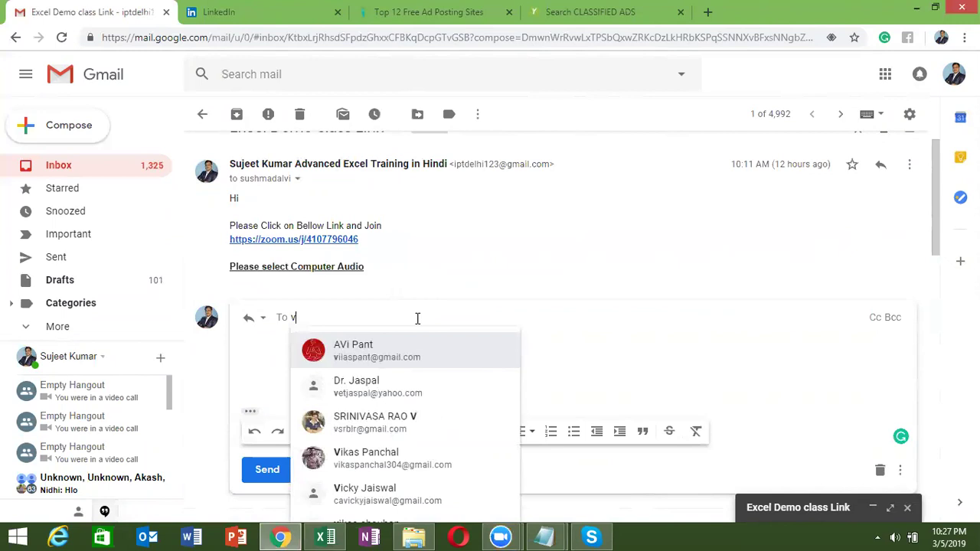
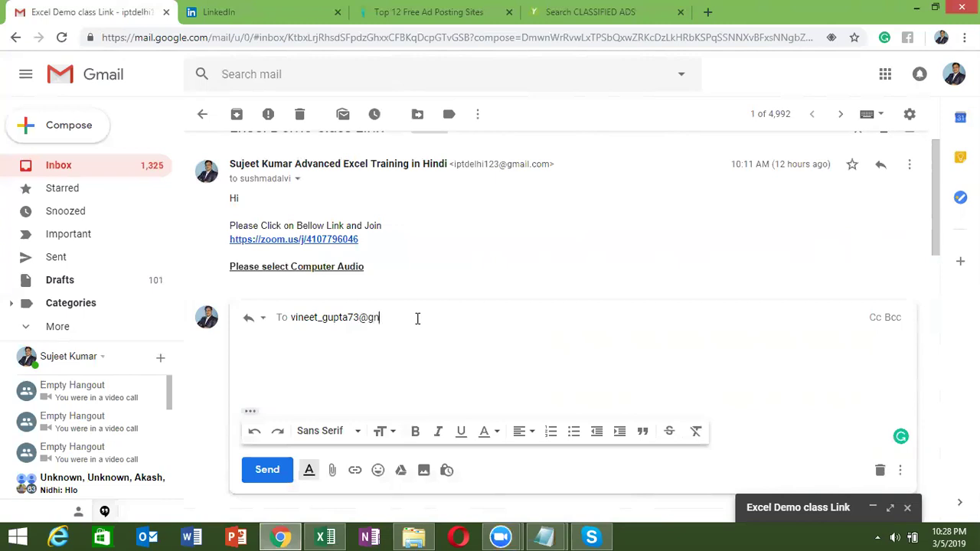
Show the quoted original, send the reply, and minimize the browser to the desktop
{"action": "left_click", "coordinate": [251, 413]}
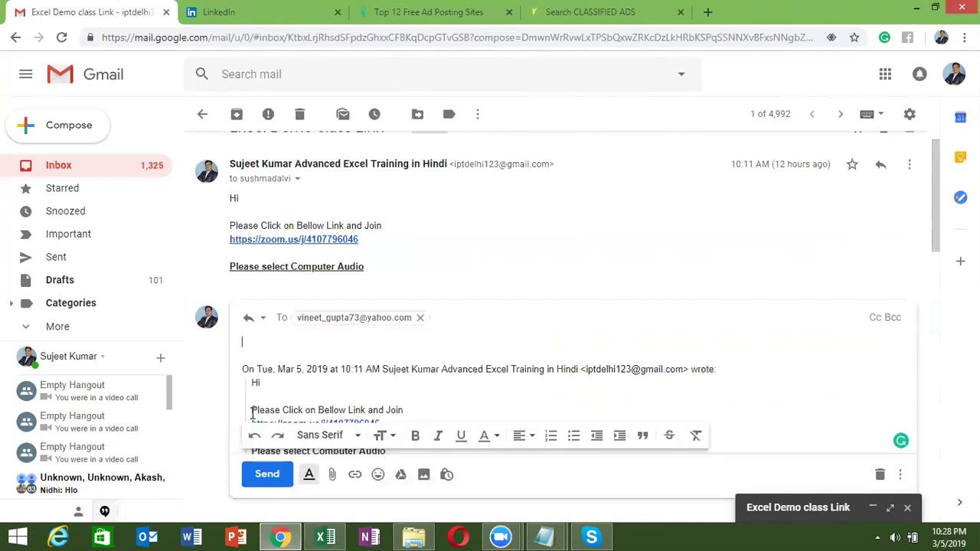
{"action": "left_click", "coordinate": [259, 476]}
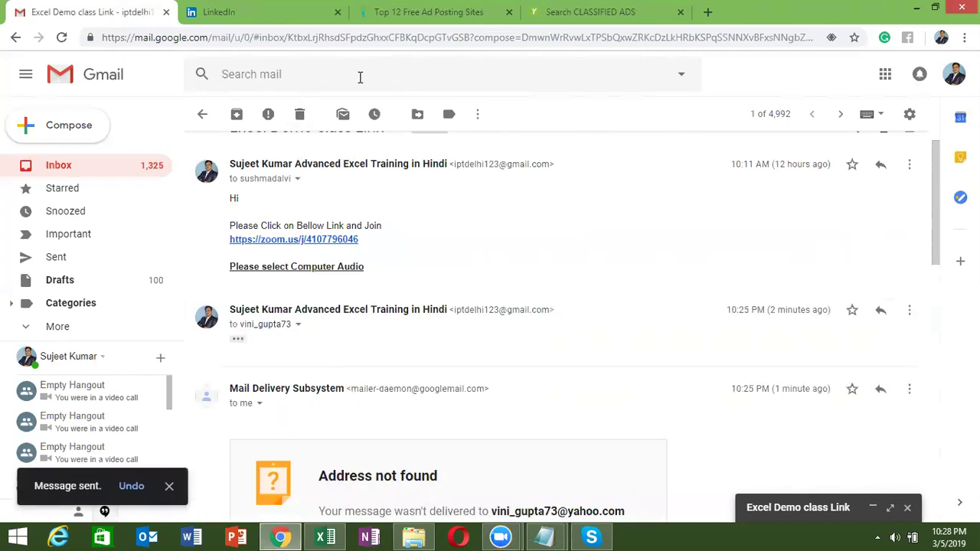
{"action": "key", "text": "super+d"}
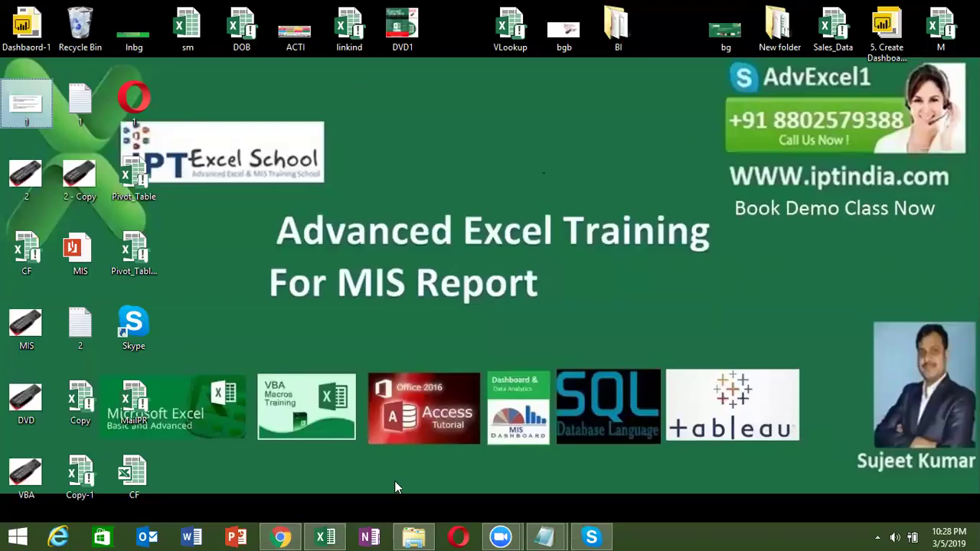
Return to Book1 and delete the old data in the rows from row 1 down
{"action": "left_click", "coordinate": [326, 537]}
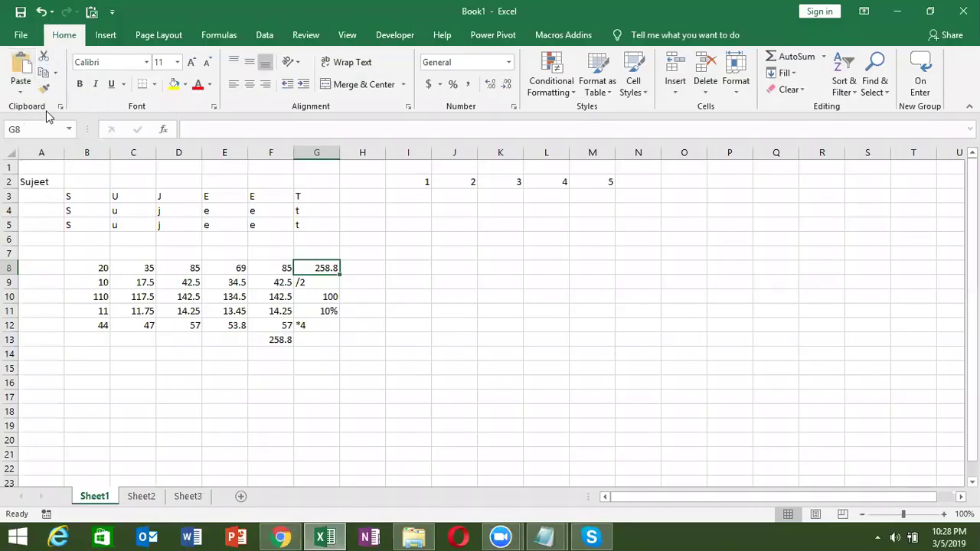
{"action": "left_click_drag", "start_coordinate": [9, 167], "coordinate": [30, 352]}
{"action": "key", "text": "Delete"}
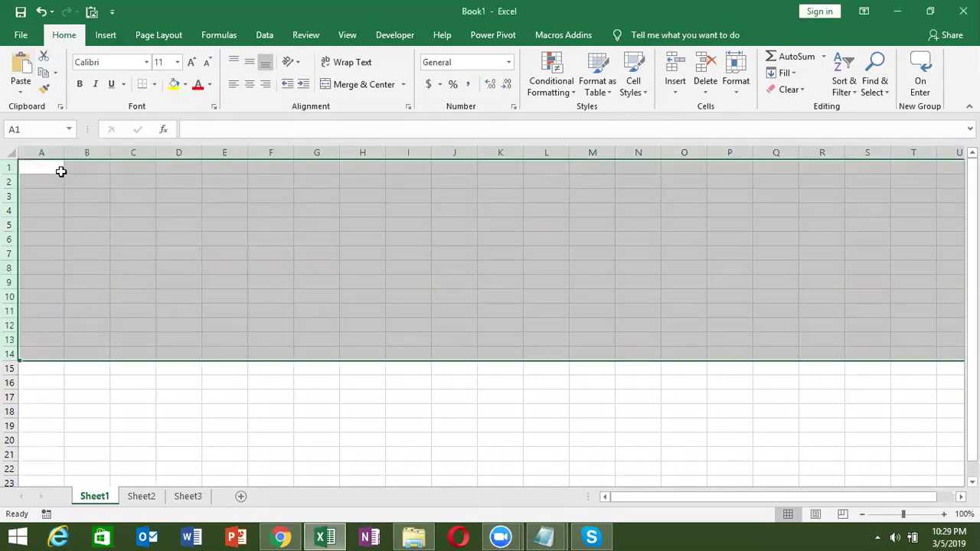
Enter the headers Name, Roll and Marks in A1:C1 and the name Puja in A2
{"action": "left_click", "coordinate": [62, 172]}
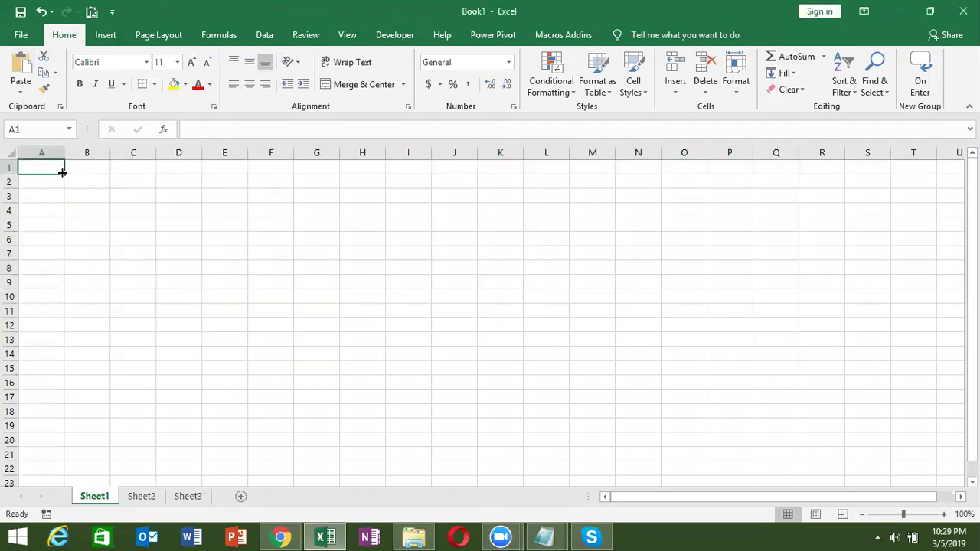
{"action": "type", "text": "Name"}
{"action": "key", "text": "Tab"}
{"action": "type", "text": "Roll"}
{"action": "key", "text": "Return"}
{"action": "key", "text": "Up"}
{"action": "key", "text": "Right"}
{"action": "key", "text": "Right"}
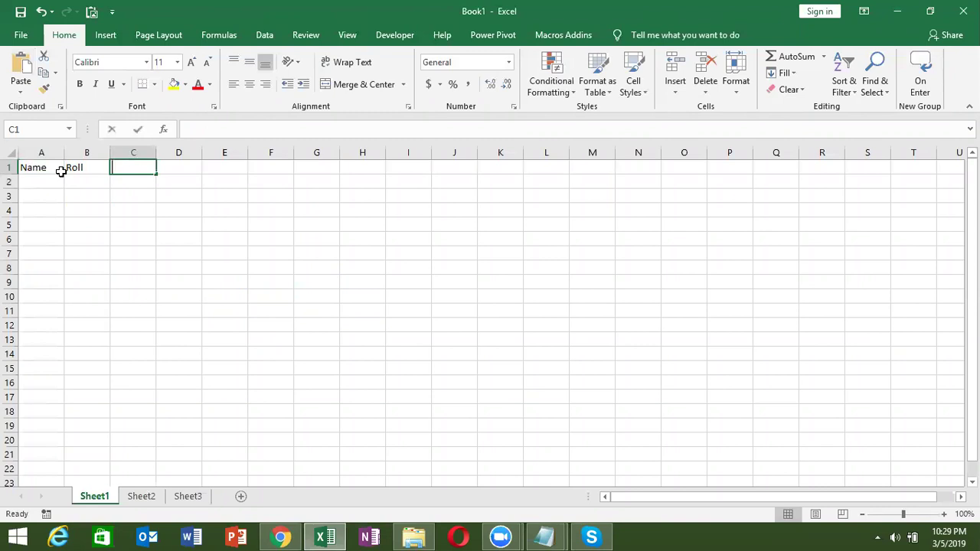
{"action": "type", "text": "Marks"}
{"action": "key", "text": "Return"}
{"action": "key", "text": "Left"}
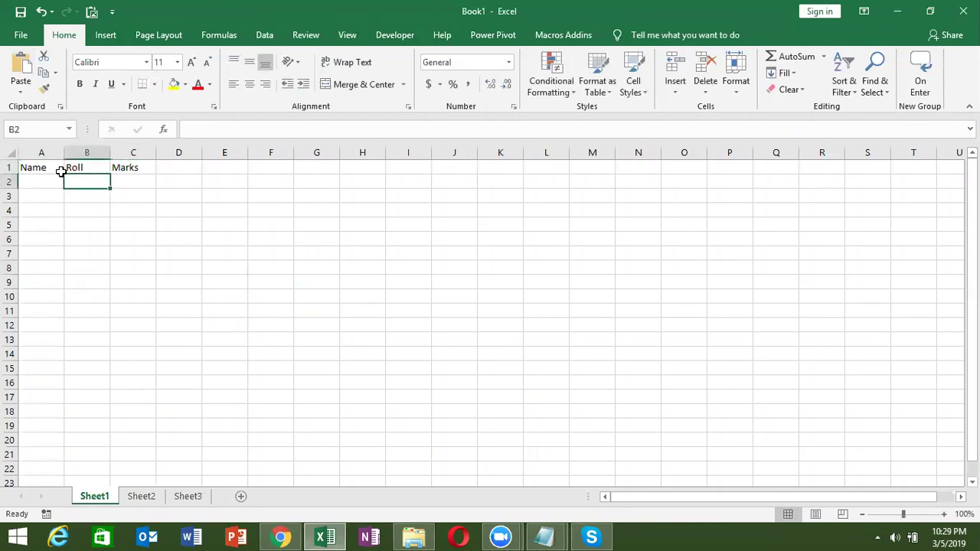
{"action": "key", "text": "Left"}
{"action": "type", "text": "Puja"}
{"action": "key", "text": "Up"}
Auto-fill the names down column A and roll numbers 1 to 6 in B2:B7
{"action": "left_click", "coordinate": [60, 182]}
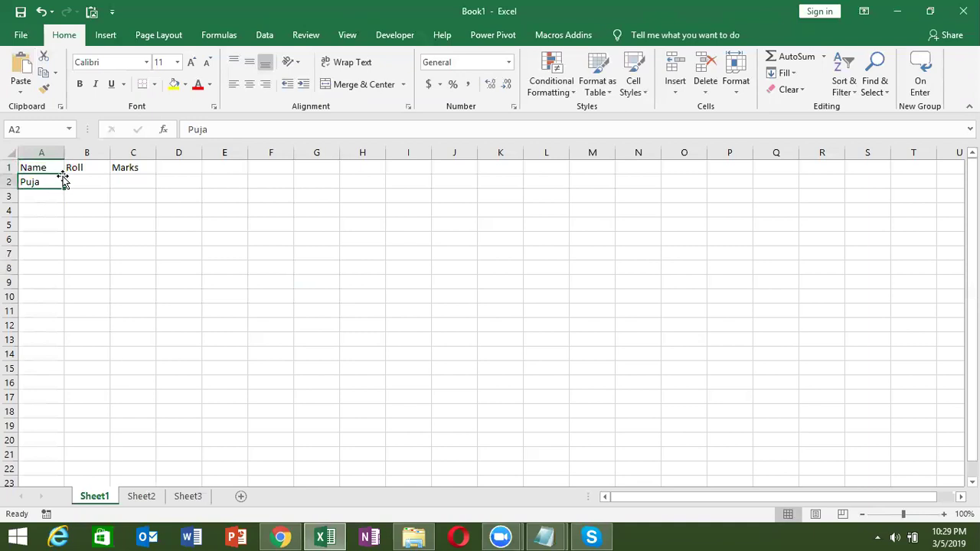
{"action": "left_click_drag", "start_coordinate": [65, 188], "coordinate": [63, 265]}
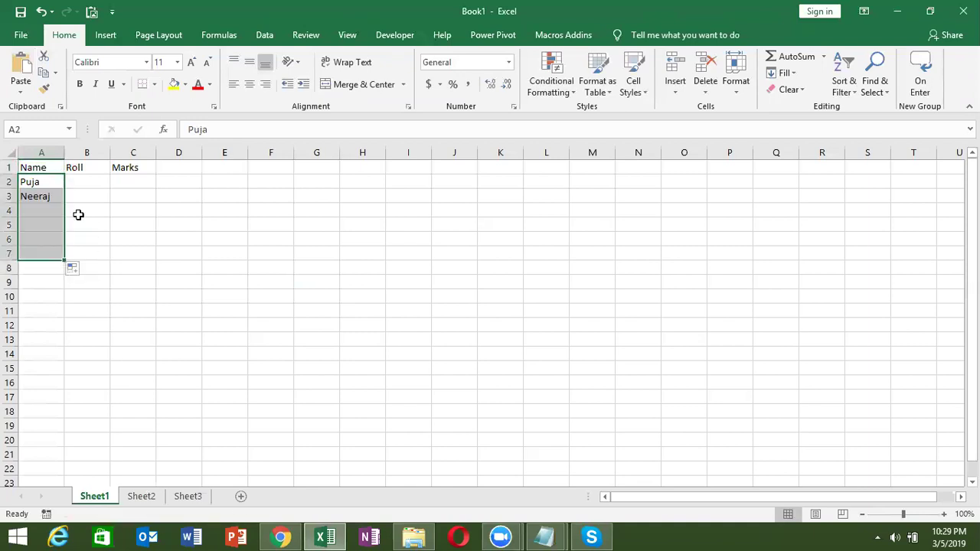
{"action": "left_click", "coordinate": [89, 179]}
{"action": "type", "text": "1"}
{"action": "key", "text": "Return"}
{"action": "type", "text": "2"}
{"action": "key", "text": "Return"}
{"action": "left_click", "coordinate": [90, 179]}
{"action": "key", "text": "shift+Down"}
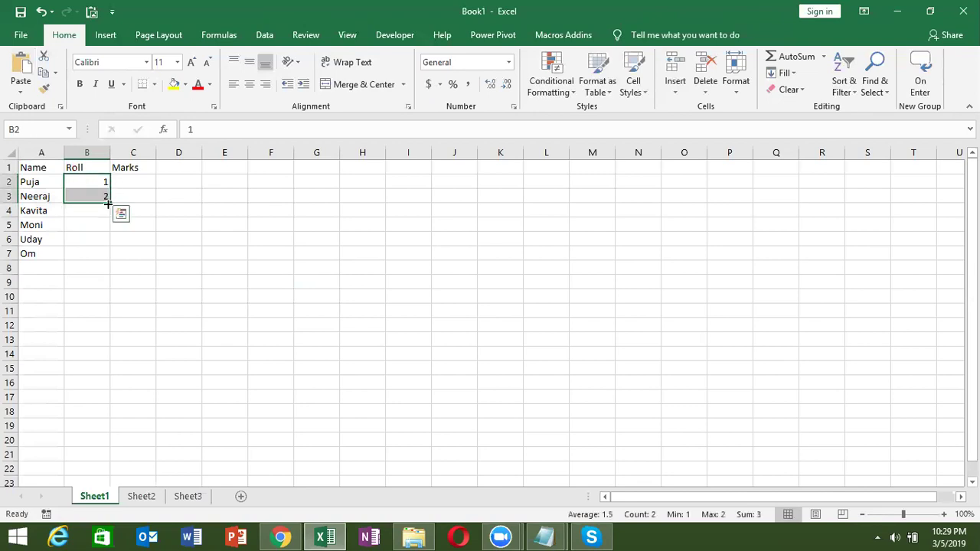
{"action": "left_click_drag", "start_coordinate": [109, 202], "coordinate": [111, 261]}
Enter =RANDBETWEEN(10,90) in C2 and fill it down to C7
{"action": "left_click", "coordinate": [128, 184]}
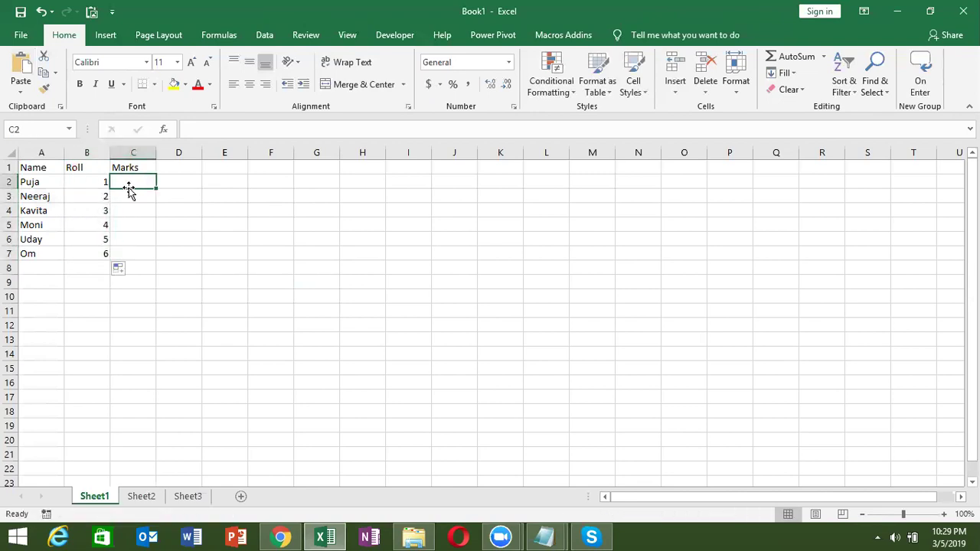
{"action": "type", "text": "=ra"}
{"action": "key", "text": "Down"}
{"action": "key", "text": "Down"}
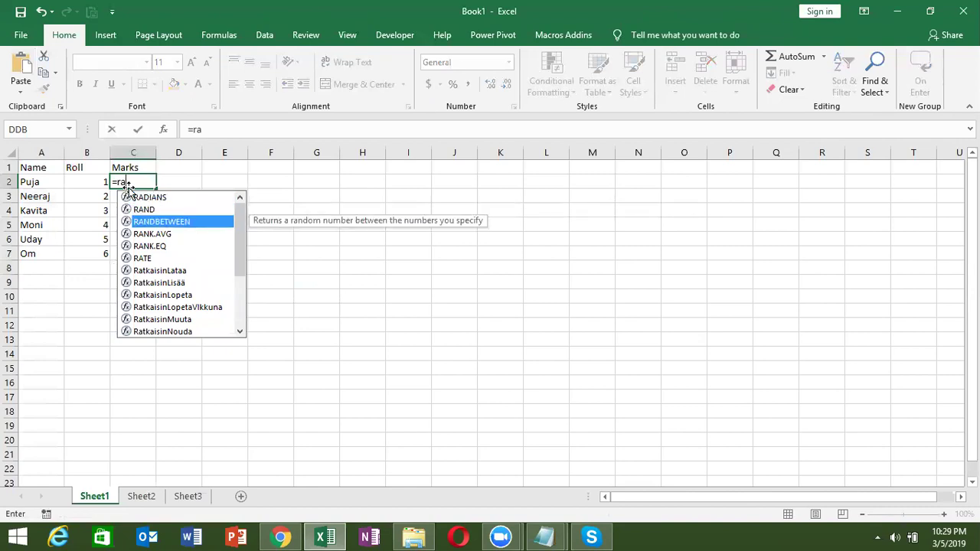
{"action": "key", "text": "Tab"}
{"action": "type", "text": "10,90"}
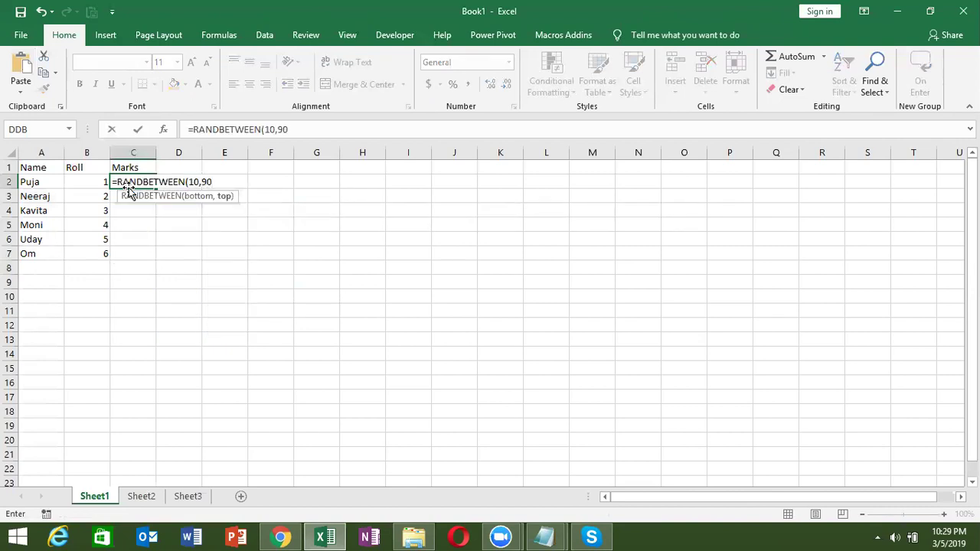
{"action": "key", "text": "Return"}
{"action": "key", "text": "Left"}
{"action": "key", "text": "ctrl+Down"}
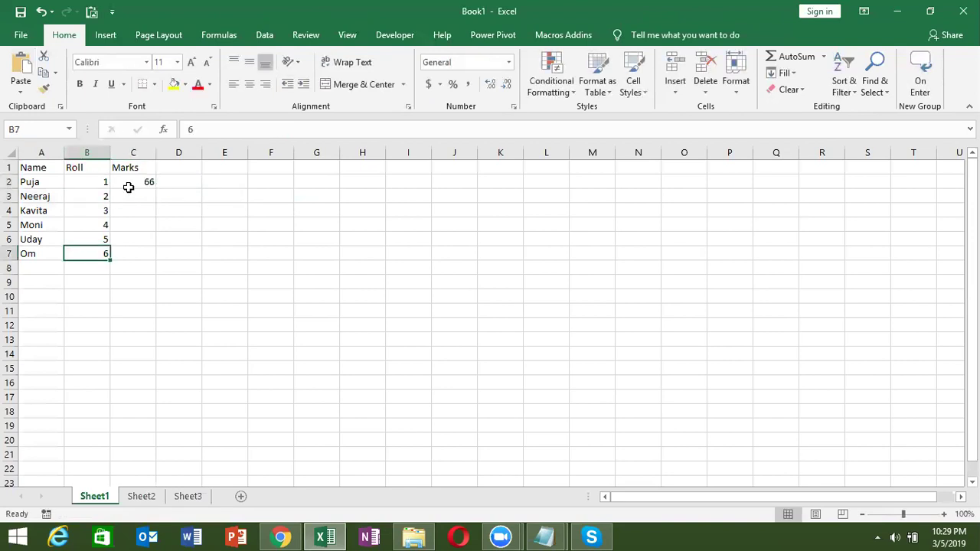
{"action": "key", "text": "Right"}
{"action": "key", "text": "ctrl+shift+Up"}
{"action": "key", "text": "ctrl+d"}
{"action": "key", "text": "ctrl+Up"}
{"action": "key", "text": "Down"}
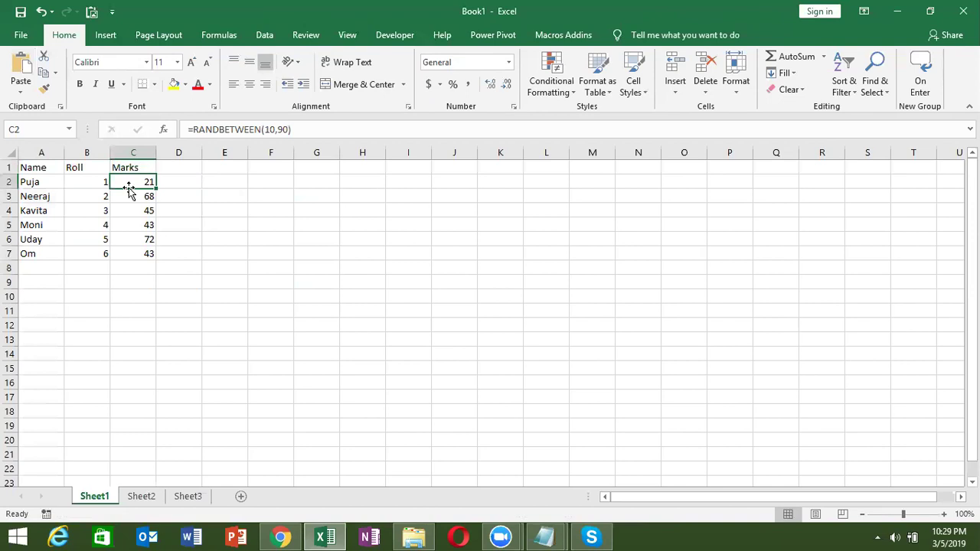
Give the A1:C7 table a yellow fill and all borders, then reselect A1:C7
{"action": "key", "text": "Left"}
{"action": "key", "text": "Left"}
{"action": "key", "text": "Up"}
{"action": "key", "text": "ctrl+a"}
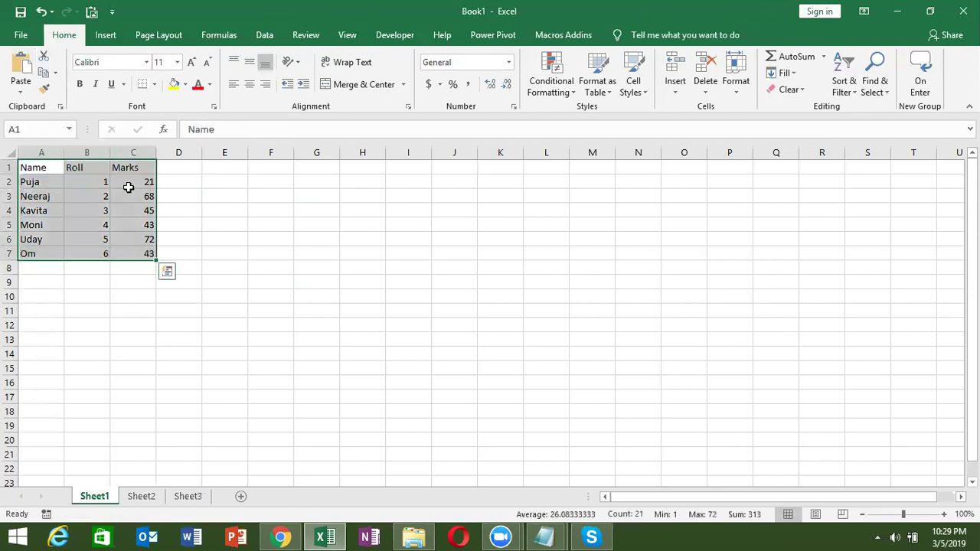
{"action": "left_click", "coordinate": [173, 84]}
{"action": "left_click", "coordinate": [155, 85]}
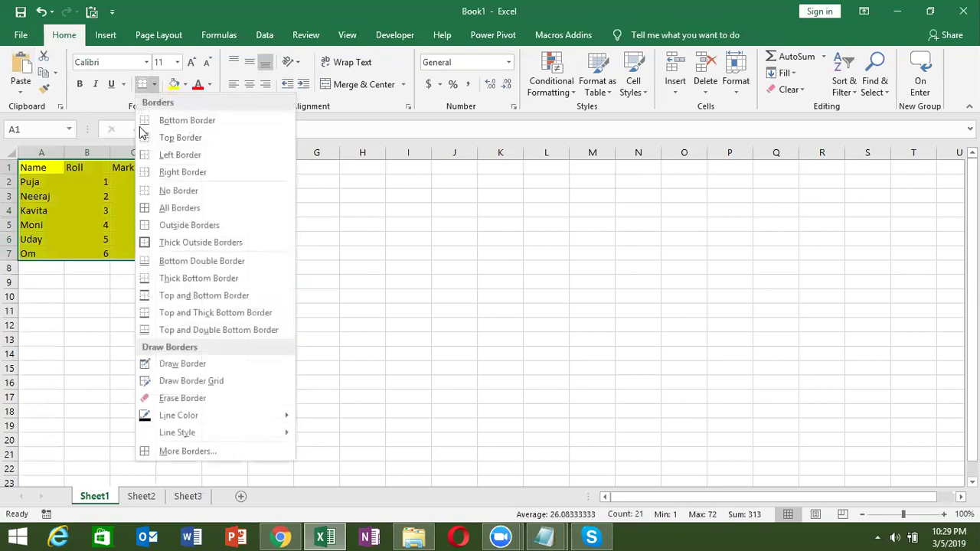
{"action": "left_click", "coordinate": [160, 208]}
{"action": "left_click", "coordinate": [285, 202]}
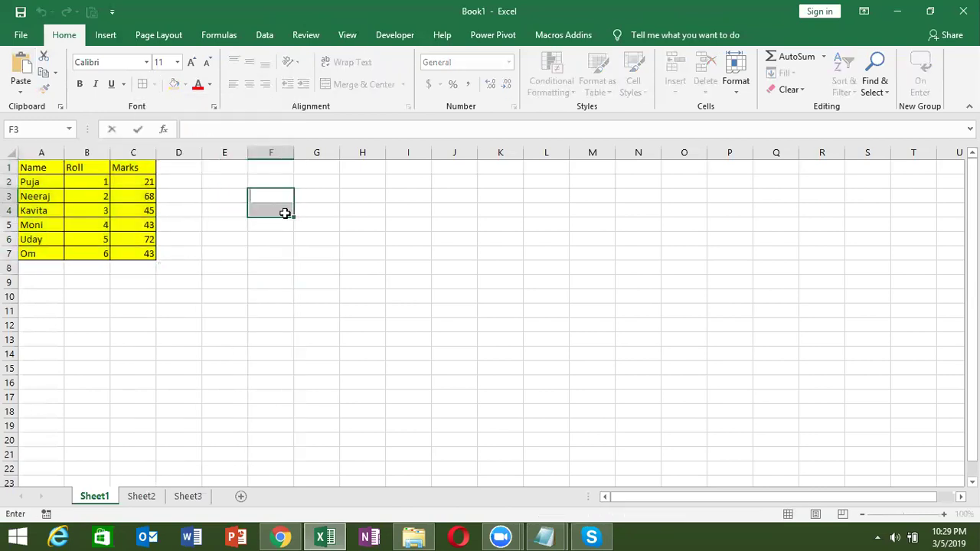
{"action": "left_click_drag", "start_coordinate": [284, 211], "coordinate": [285, 251]}
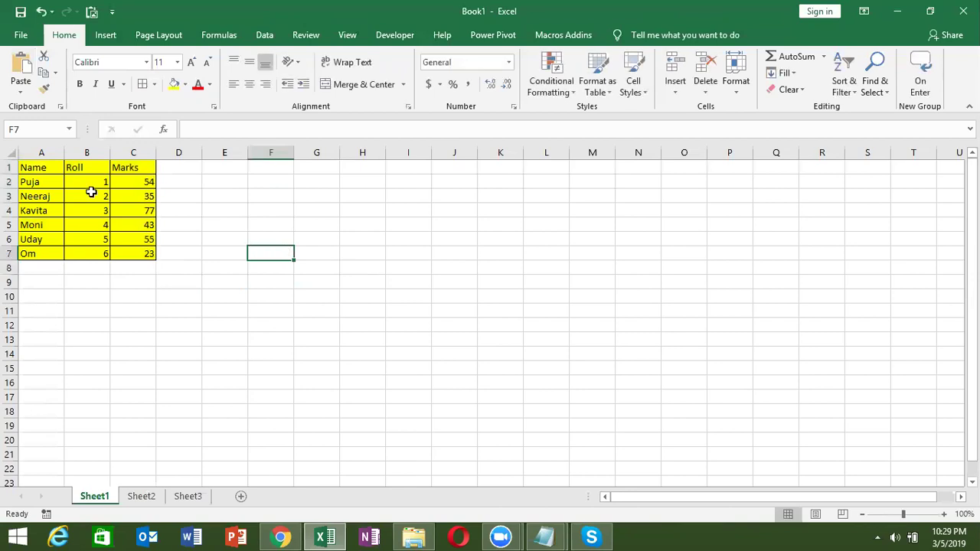
{"action": "left_click_drag", "start_coordinate": [37, 166], "coordinate": [132, 251]}
Copy the A1:C7 table, paste it at I1, undo that paste, and switch to Gmail
{"action": "key", "text": "ctrl+c"}
{"action": "left_click", "coordinate": [406, 162]}
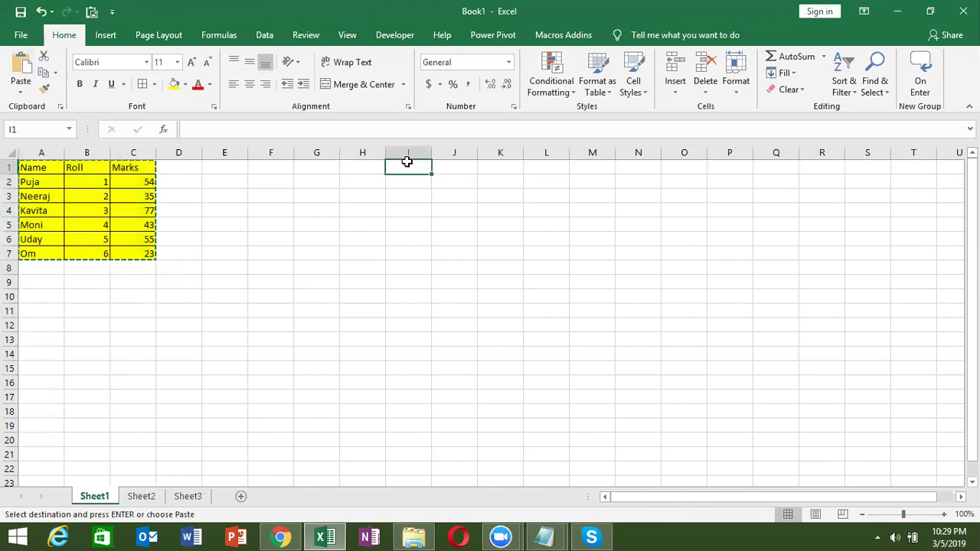
{"action": "key", "text": "ctrl+v"}
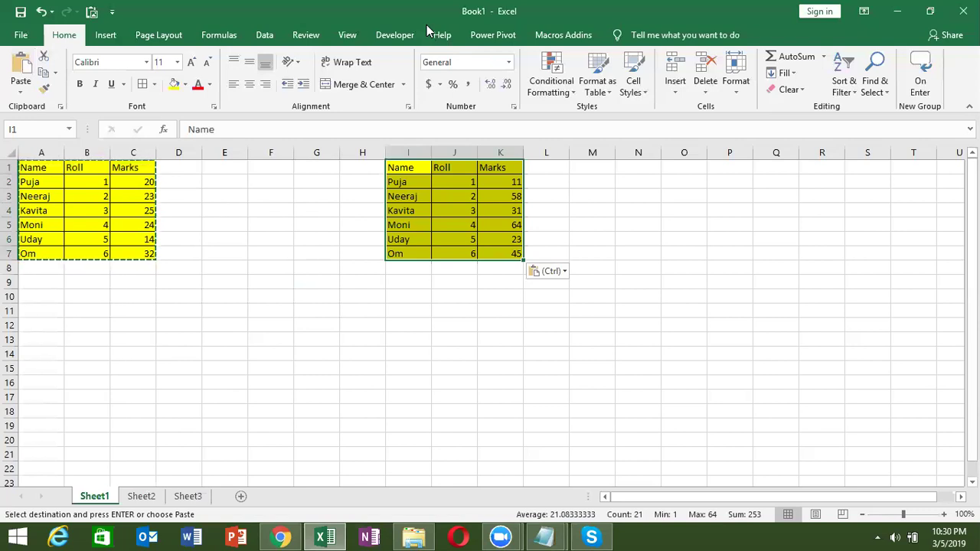
{"action": "key", "text": "ctrl+z"}
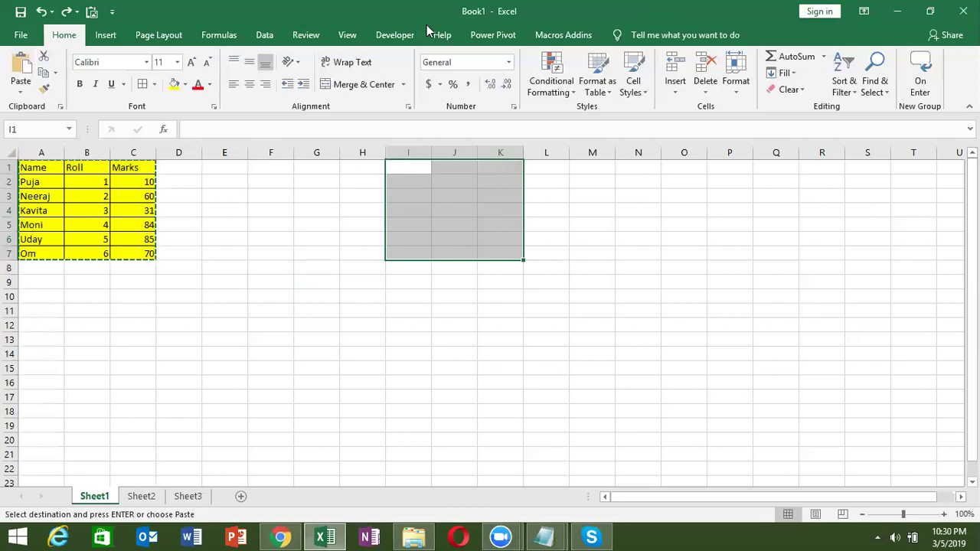
{"action": "left_click", "coordinate": [281, 538]}
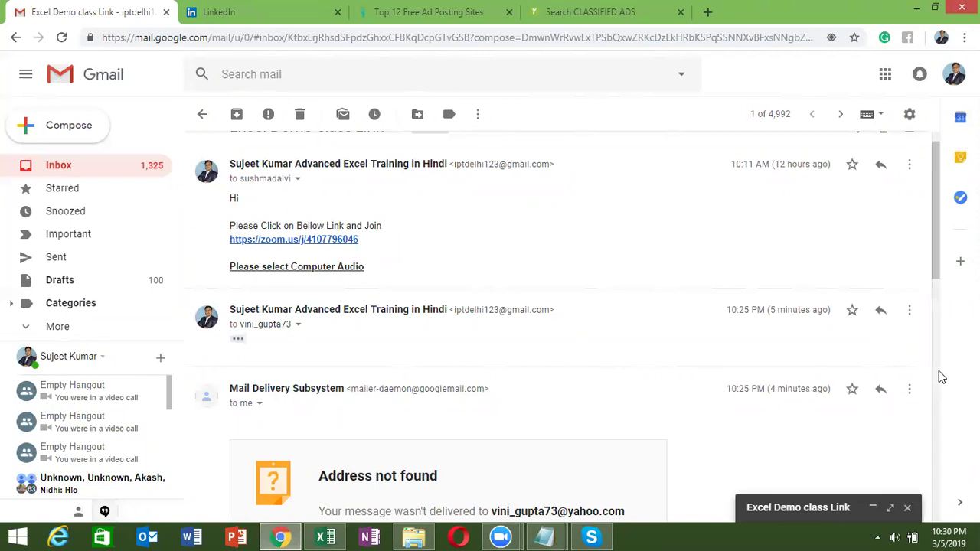
Scroll the bounced thread, view the latest message's delivery details, then show the desktop
{"action": "scroll", "coordinate": [942, 377], "scroll_direction": "down", "scroll_amount": 4}
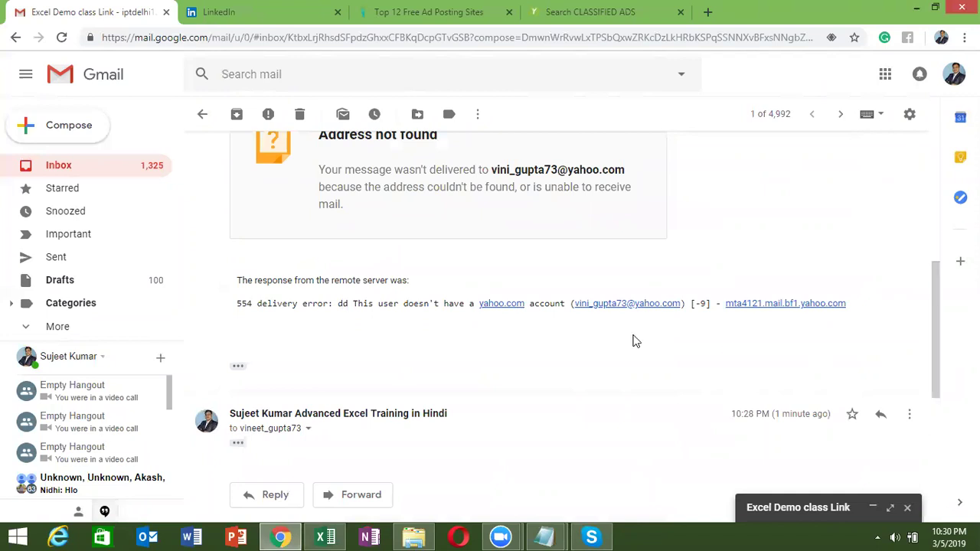
{"action": "left_click", "coordinate": [308, 428]}
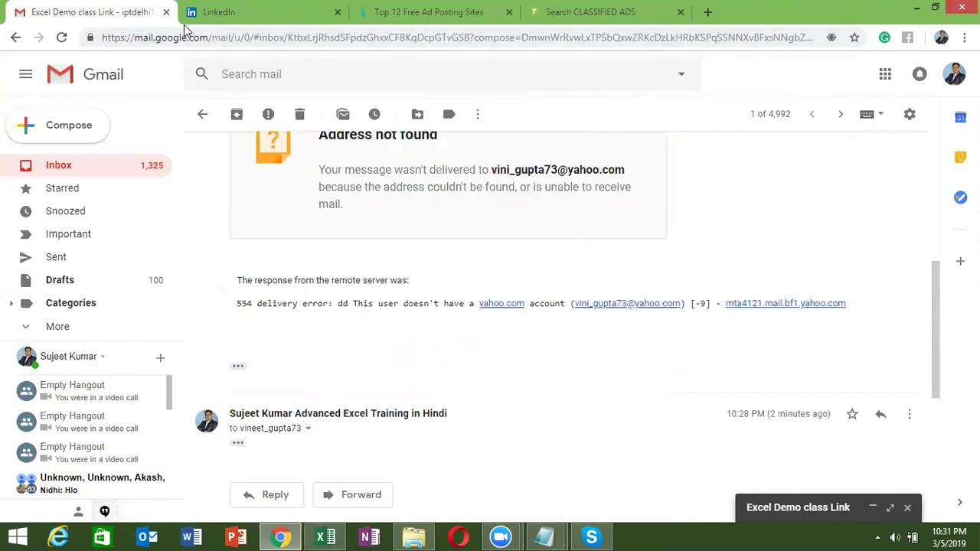
{"action": "key", "text": "super+d"}
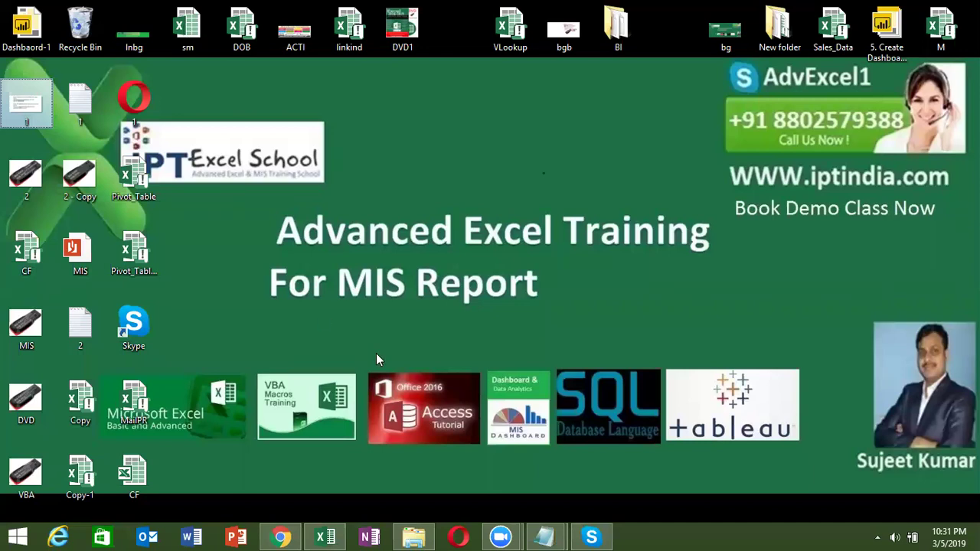
Paste Special the copied table at I1 with Formulas only, without the yellow fill and borders
{"action": "left_click", "coordinate": [344, 536]}
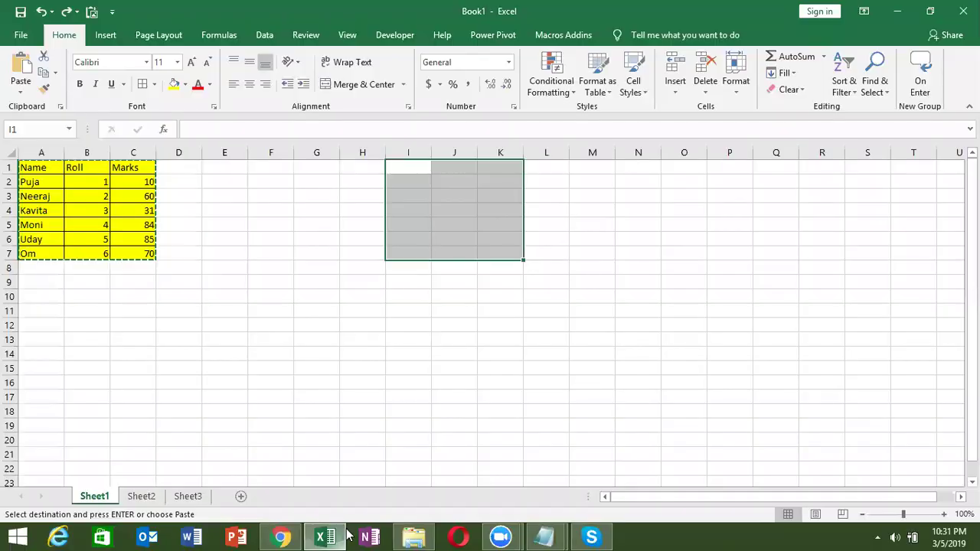
{"action": "left_click", "coordinate": [413, 173]}
{"action": "right_click", "coordinate": [412, 173]}
{"action": "left_click", "coordinate": [446, 254]}
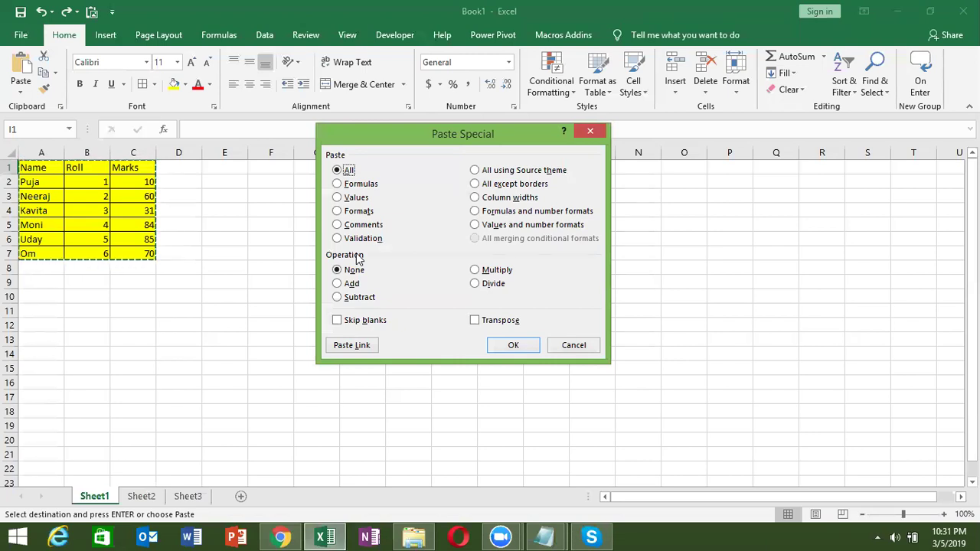
{"action": "left_click", "coordinate": [367, 187]}
{"action": "left_click", "coordinate": [514, 346]}
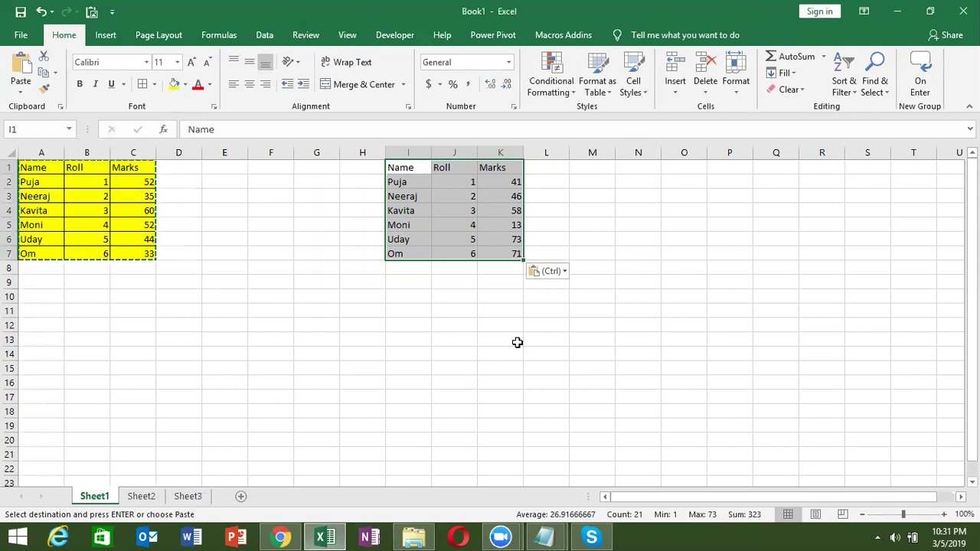
{"action": "left_click", "coordinate": [411, 170]}
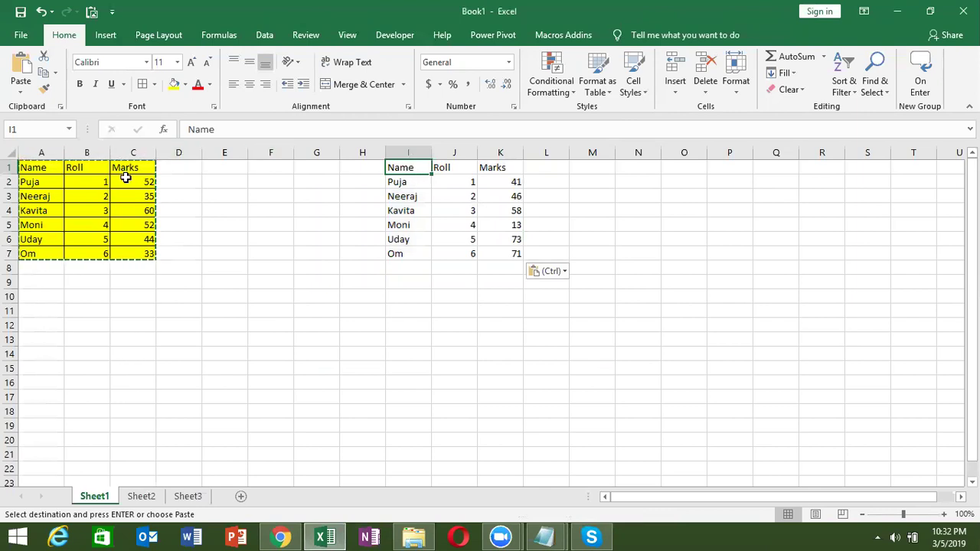
{"action": "left_click", "coordinate": [54, 168]}
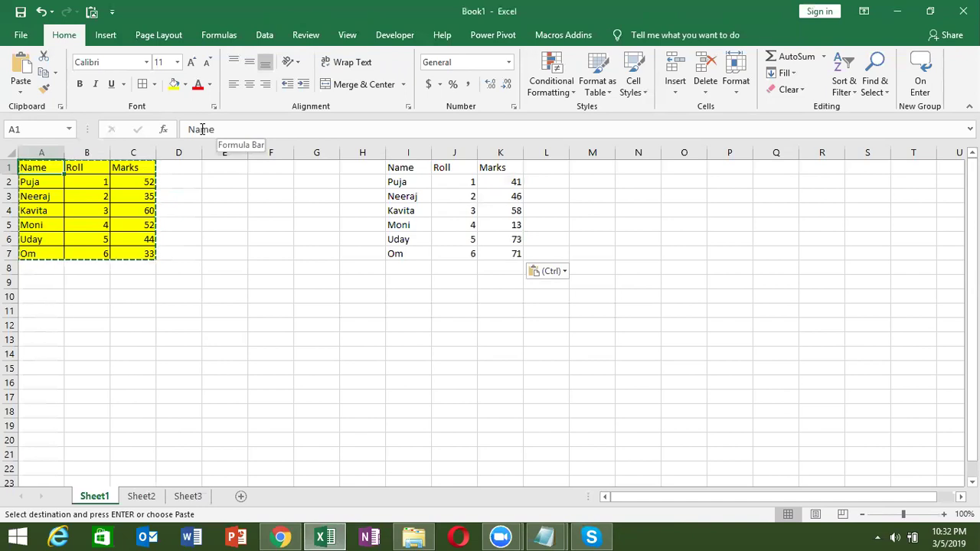
Check the formula in K3, then select and copy the original table A1:C7
{"action": "left_click", "coordinate": [501, 199]}
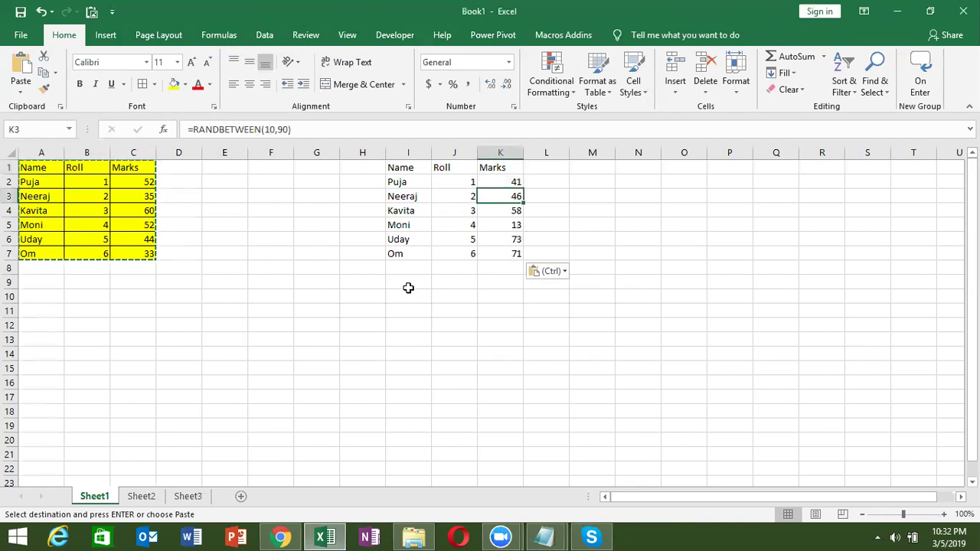
{"action": "double_click", "coordinate": [408, 282]}
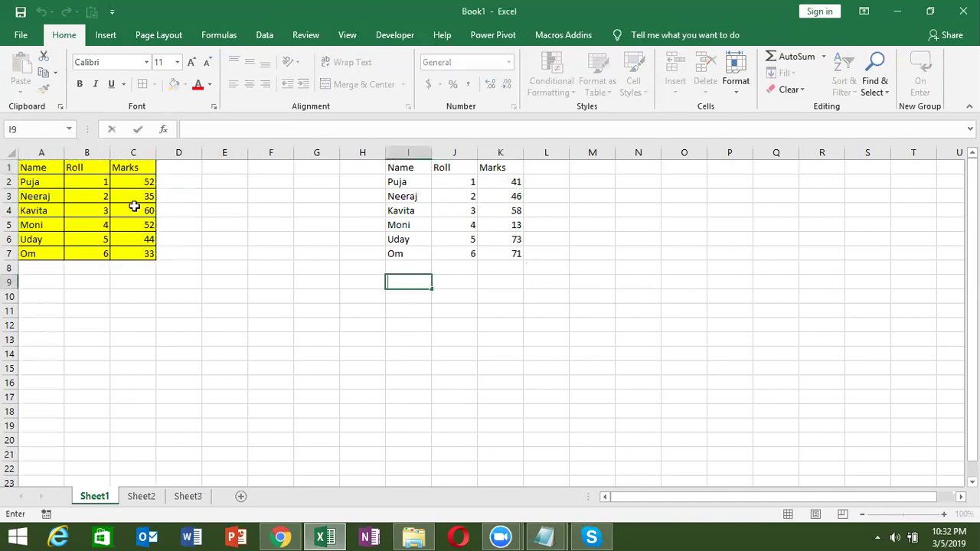
{"action": "left_click", "coordinate": [41, 152]}
{"action": "left_click", "coordinate": [30, 182]}
{"action": "left_click_drag", "start_coordinate": [31, 170], "coordinate": [146, 252]}
{"action": "key", "text": "ctrl+c"}
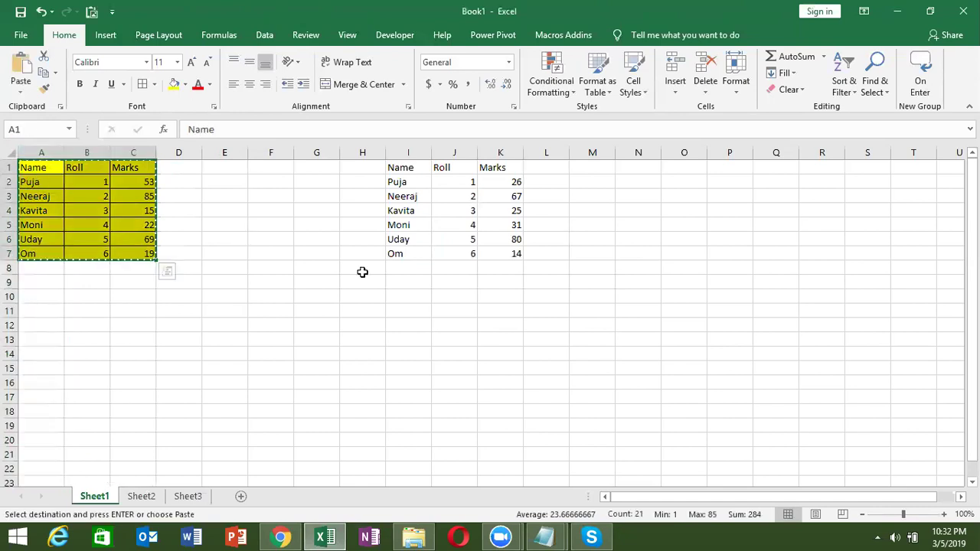
Paste Special the table at I9 as Values only, then compare K13 with K7
{"action": "left_click", "coordinate": [406, 282]}
{"action": "right_click", "coordinate": [408, 285]}
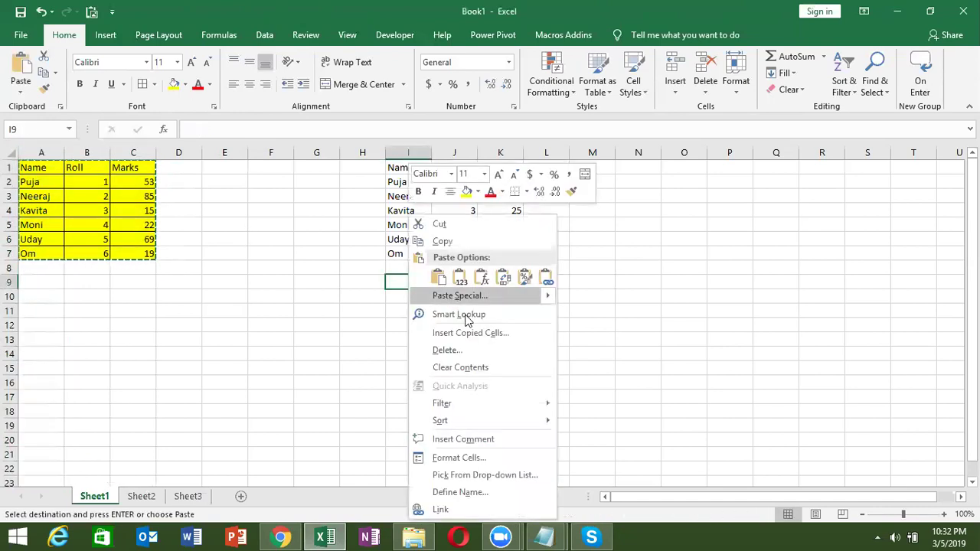
{"action": "mouse_move", "coordinate": [550, 304]}
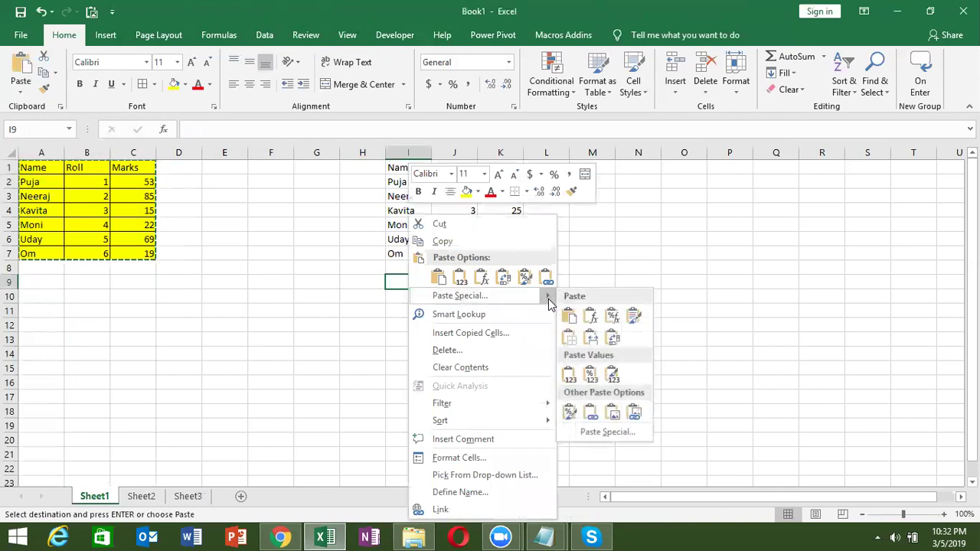
{"action": "left_click", "coordinate": [496, 303]}
{"action": "left_click", "coordinate": [382, 248]}
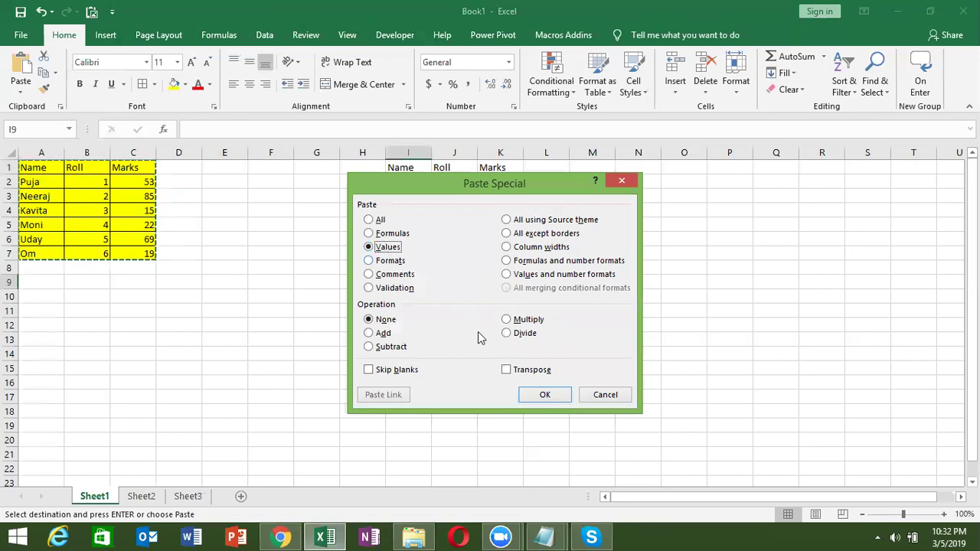
{"action": "left_click", "coordinate": [529, 394]}
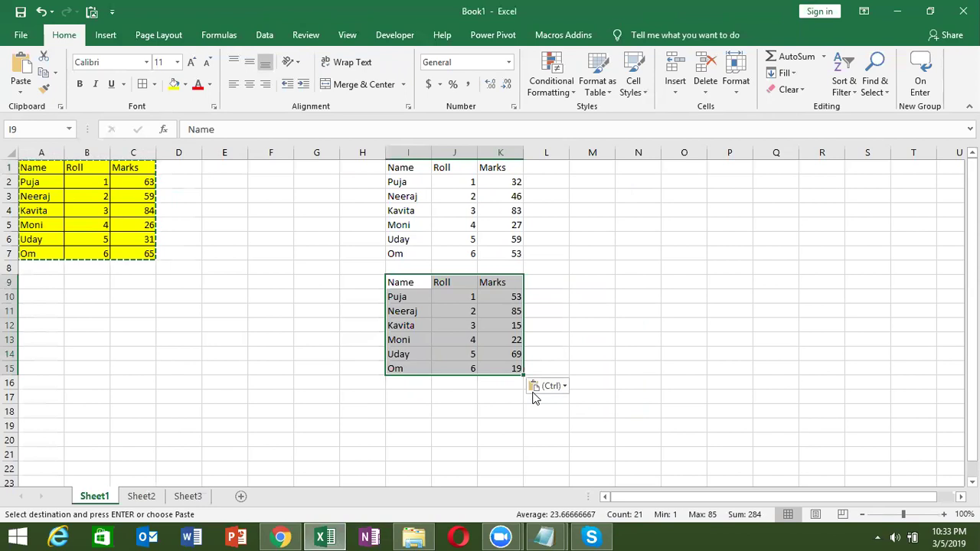
{"action": "left_click", "coordinate": [510, 342]}
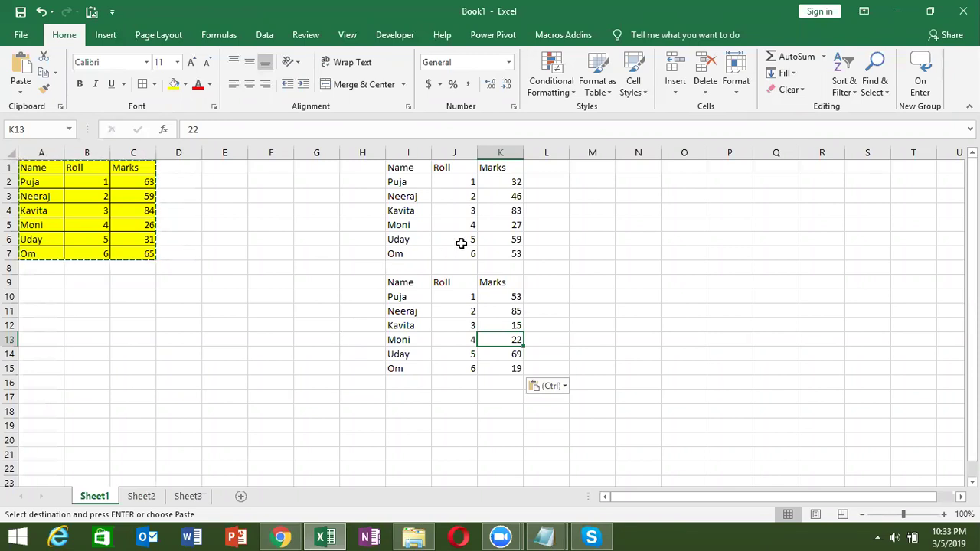
{"action": "left_click", "coordinate": [502, 250]}
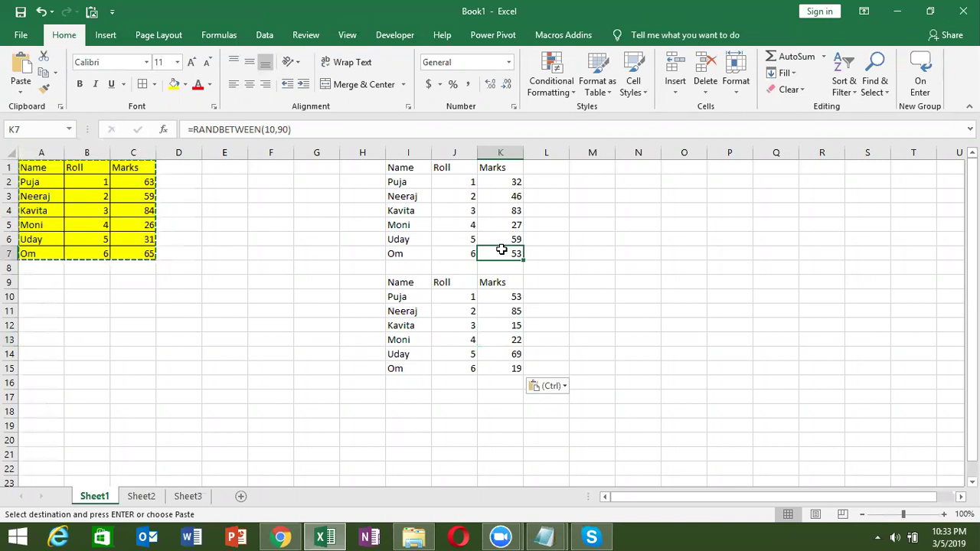
Copy K2:K7 and paste it back over itself as Values, verify K4, then switch to the file browser
{"action": "key", "text": "ctrl+shift+Up"}
{"action": "key", "text": "shift+Down"}
{"action": "key", "text": "ctrl+c"}
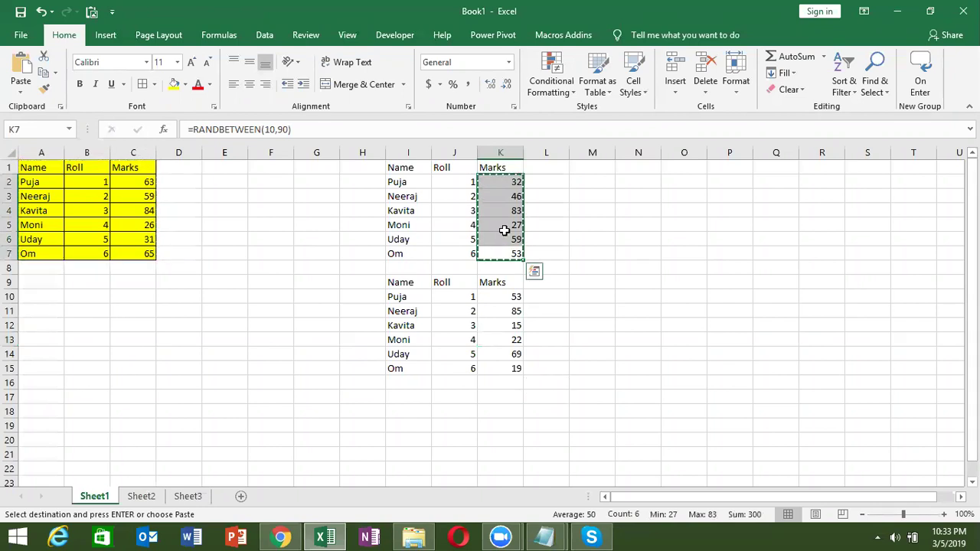
{"action": "right_click", "coordinate": [502, 186]}
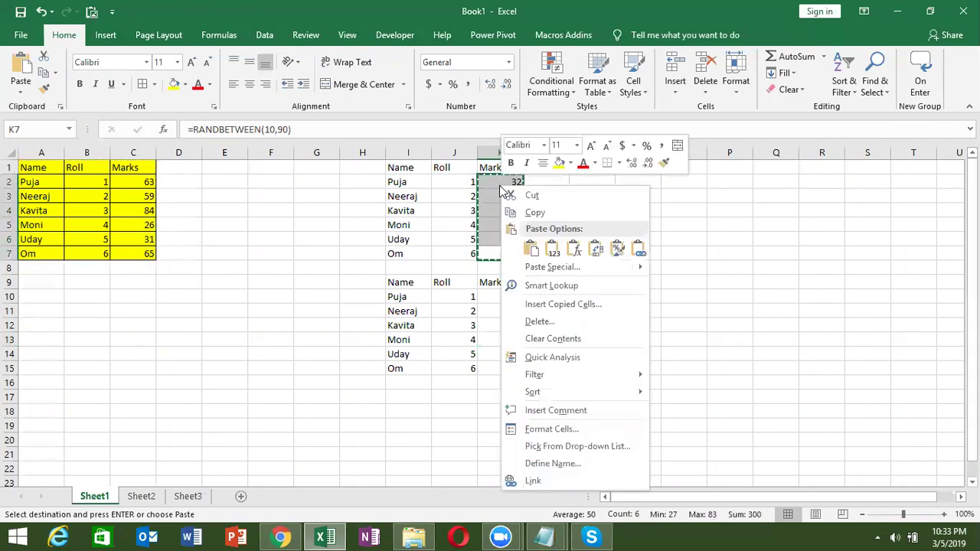
{"action": "left_click", "coordinate": [555, 267]}
{"action": "left_click", "coordinate": [434, 211]}
{"action": "key", "text": "Return"}
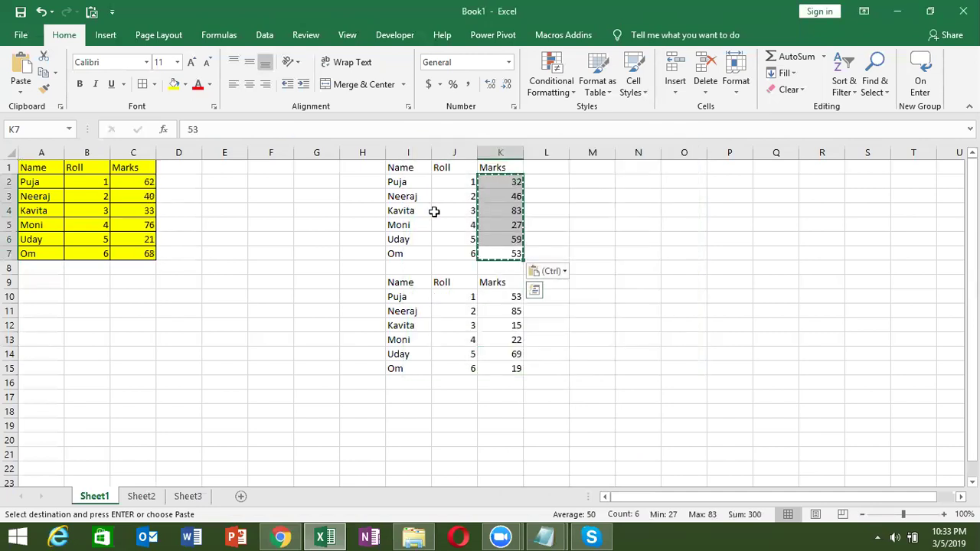
{"action": "left_click", "coordinate": [512, 207]}
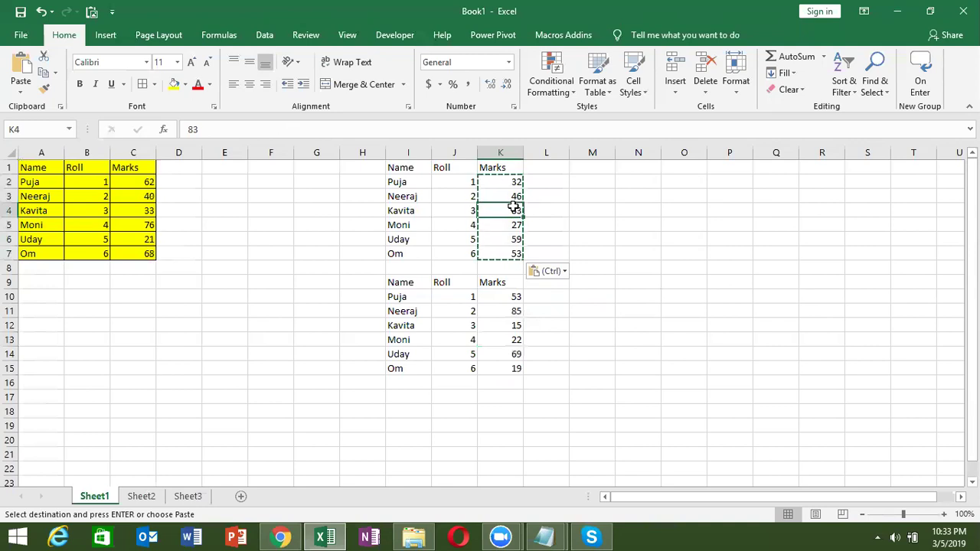
{"action": "left_click", "coordinate": [412, 534]}
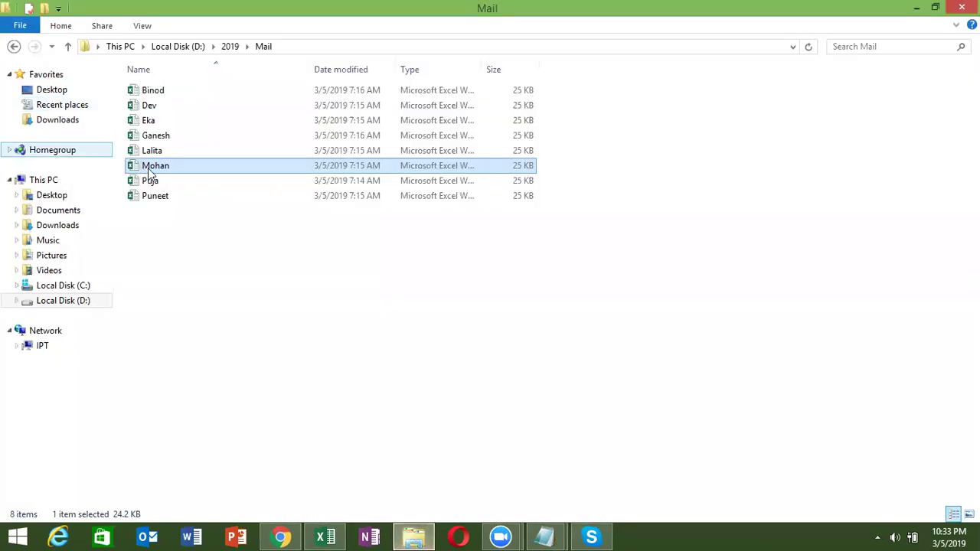
Close the file browser and open 5.Dashboard - Sales Performance from Excel's recent workbooks
{"action": "left_click", "coordinate": [962, 7]}
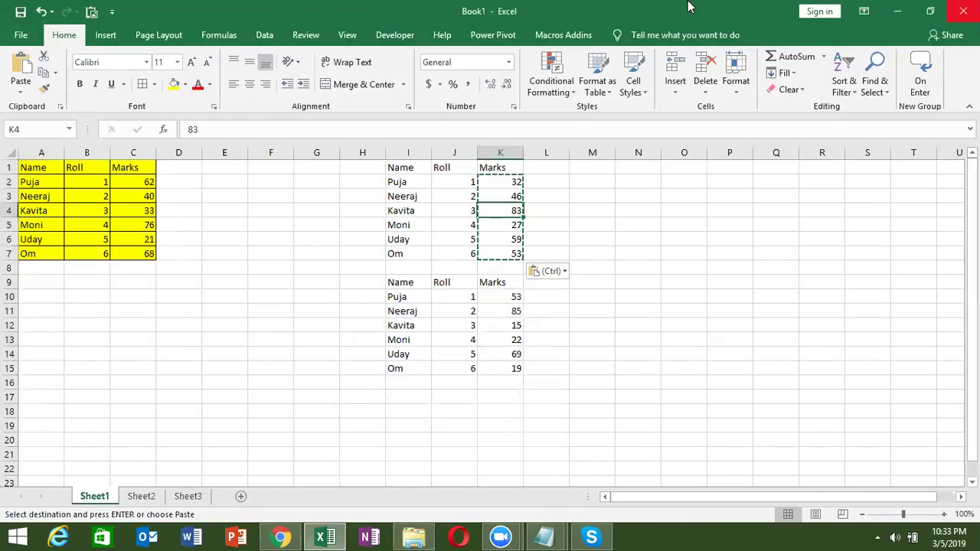
{"action": "left_click", "coordinate": [20, 39]}
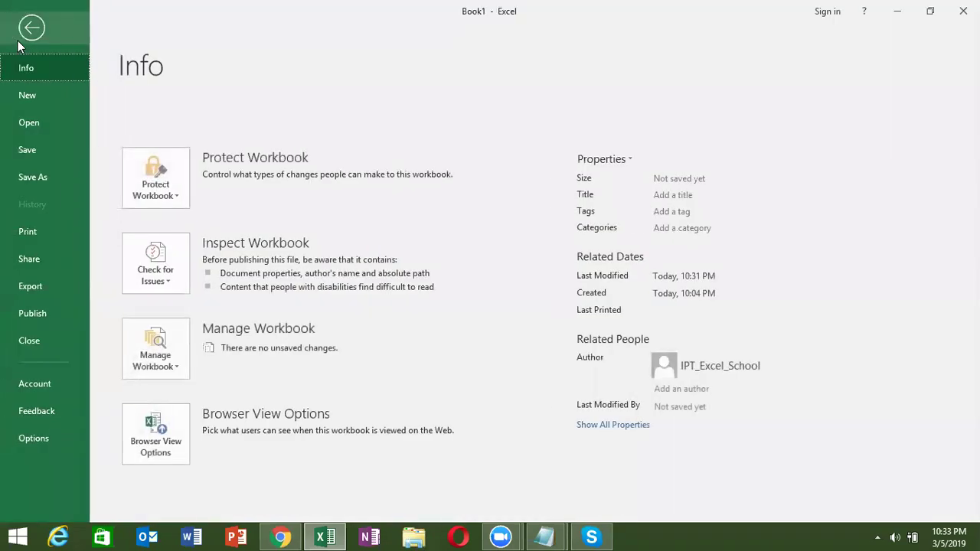
{"action": "left_click", "coordinate": [31, 126]}
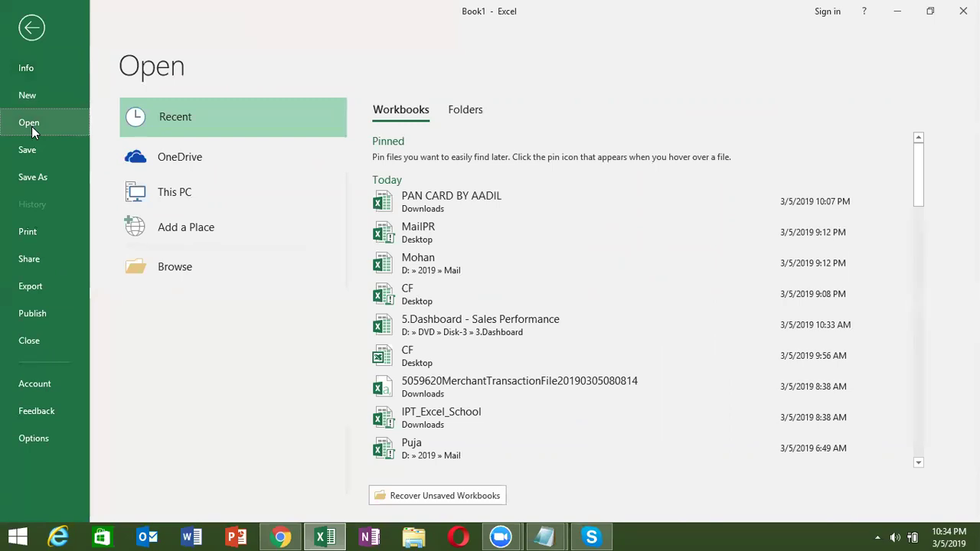
{"action": "left_click", "coordinate": [527, 335]}
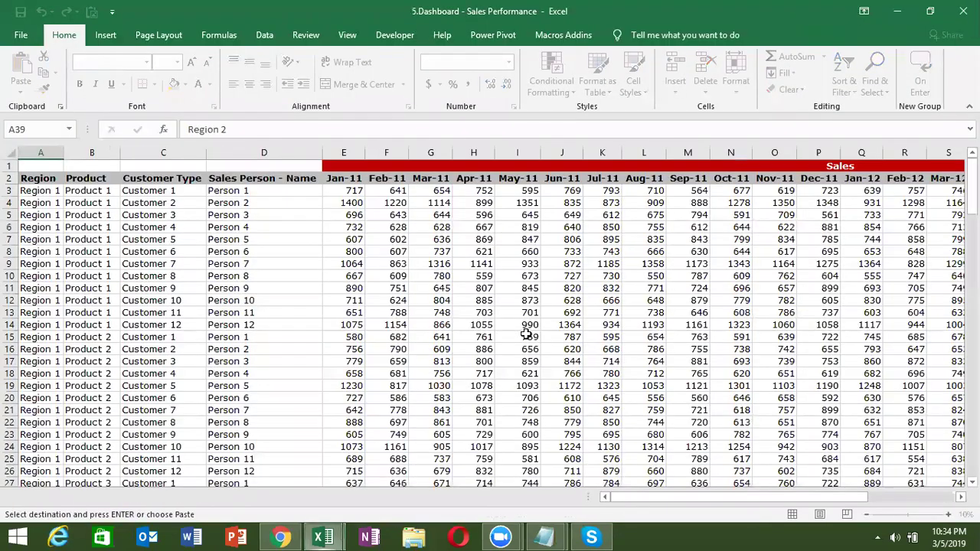
Go via the Handling sheet to the Overview dashboard and inspect the Region 1 Customer 4 Share cell
{"action": "left_click", "coordinate": [278, 385]}
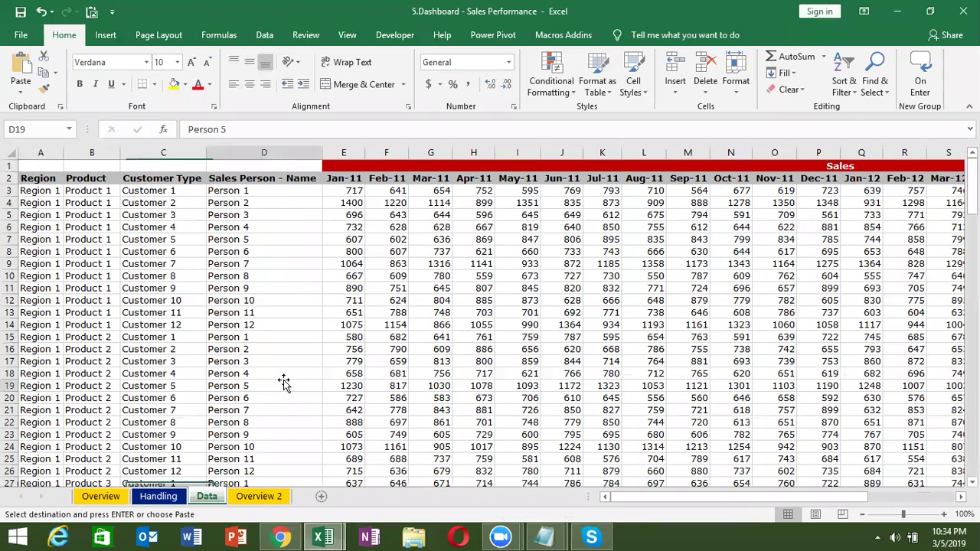
{"action": "left_click", "coordinate": [161, 497]}
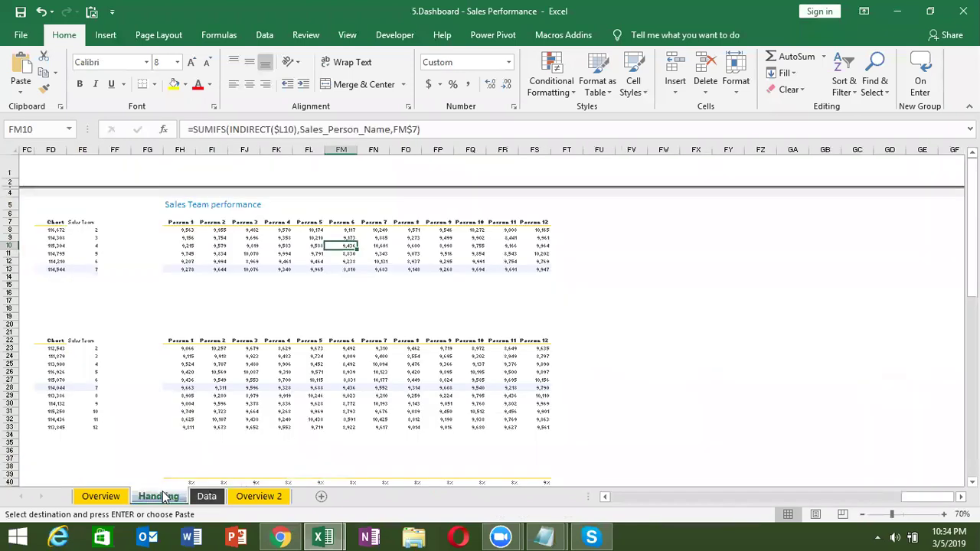
{"action": "left_click", "coordinate": [115, 498]}
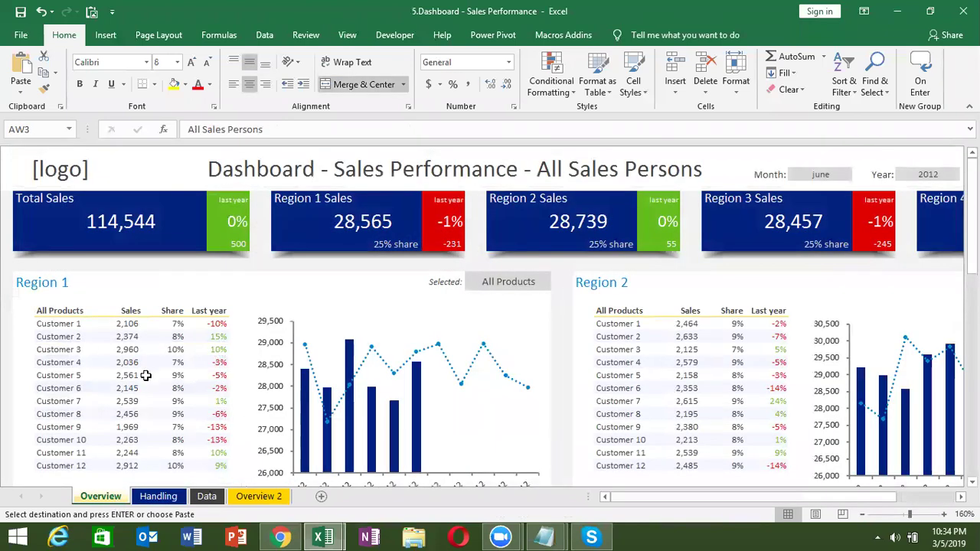
{"action": "left_click", "coordinate": [126, 350]}
{"action": "left_click", "coordinate": [182, 362]}
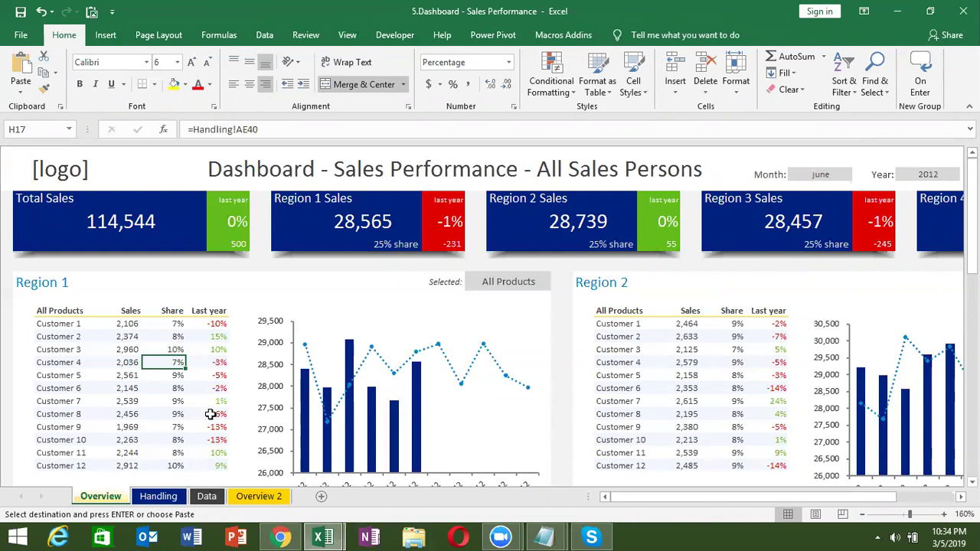
Copy the Overview sheet to a new book using Move or Copy with Create a copy ticked
{"action": "right_click", "coordinate": [107, 503]}
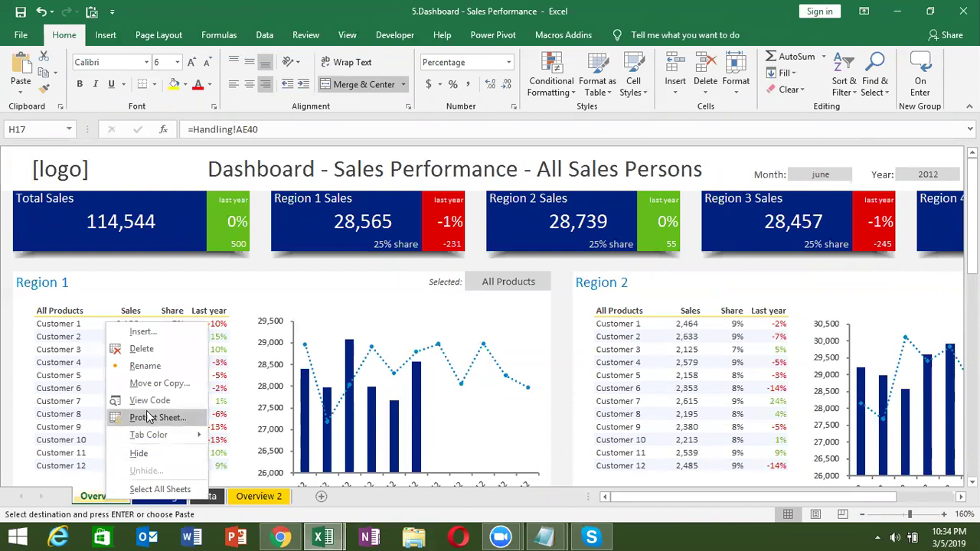
{"action": "left_click", "coordinate": [153, 383]}
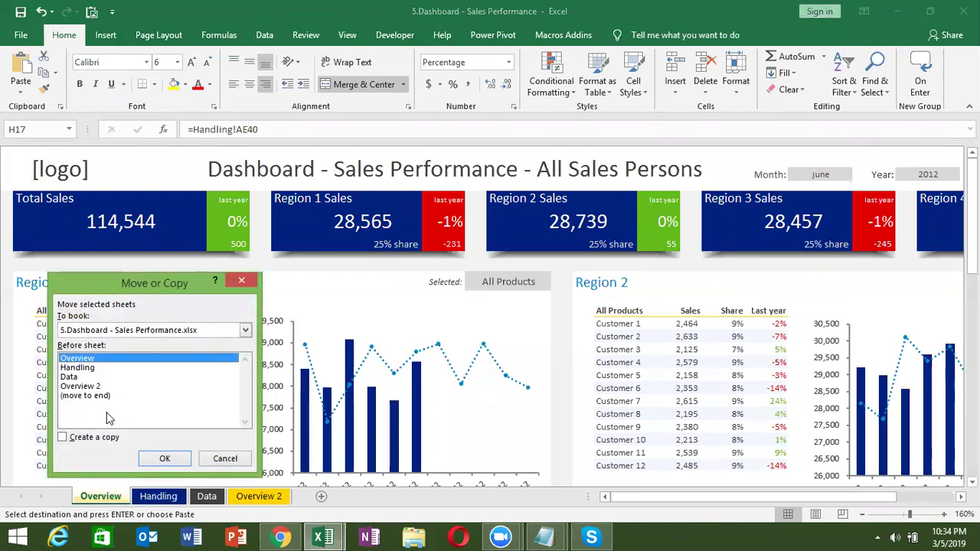
{"action": "left_click", "coordinate": [99, 438]}
{"action": "left_click", "coordinate": [141, 331]}
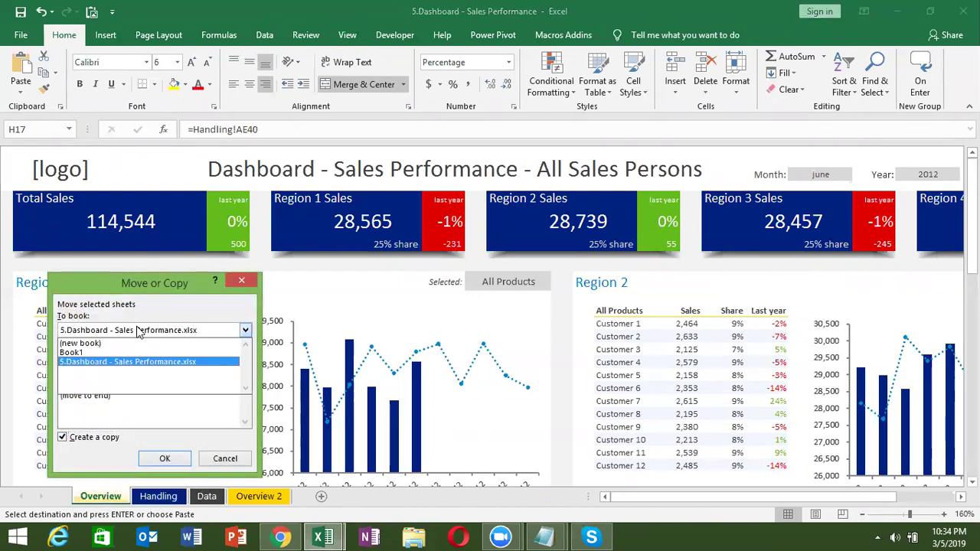
{"action": "left_click", "coordinate": [130, 344]}
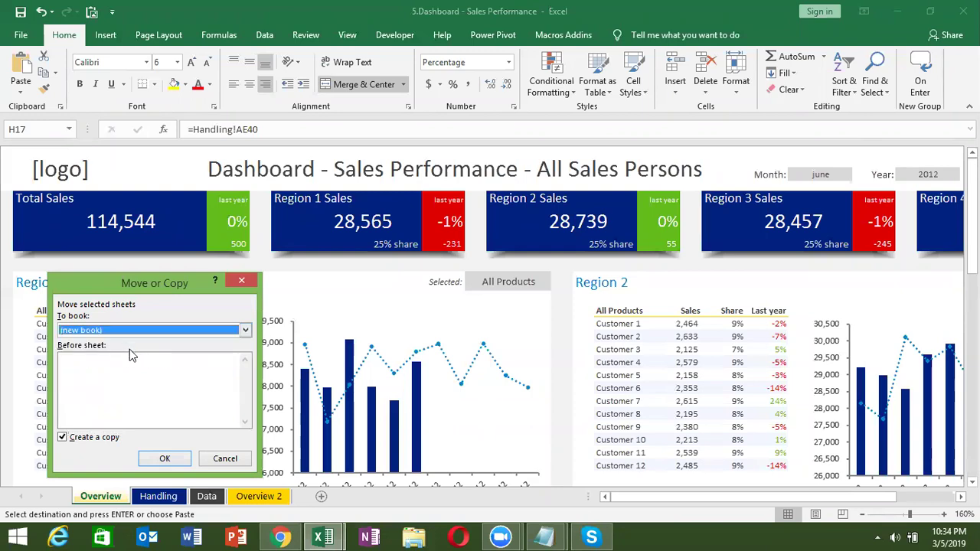
{"action": "left_click", "coordinate": [162, 459]}
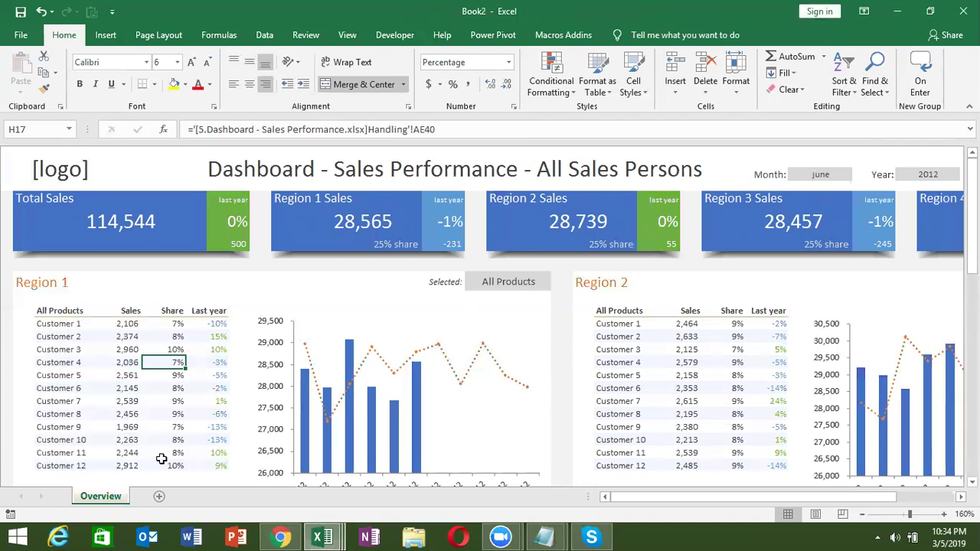
Inspect the Customer 9 Sales and Share formulas' external links, then bring up Page Layout
{"action": "left_click", "coordinate": [121, 426]}
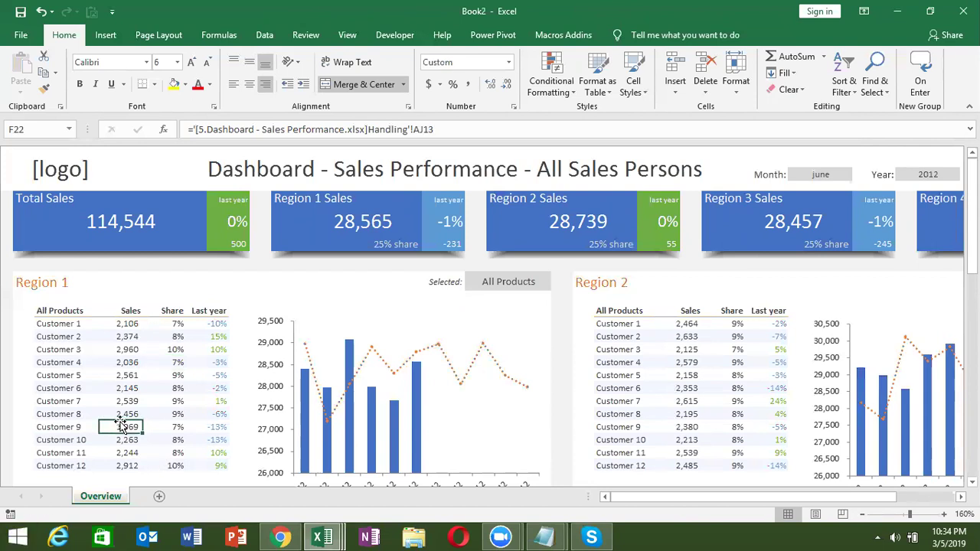
{"action": "key", "text": "Right"}
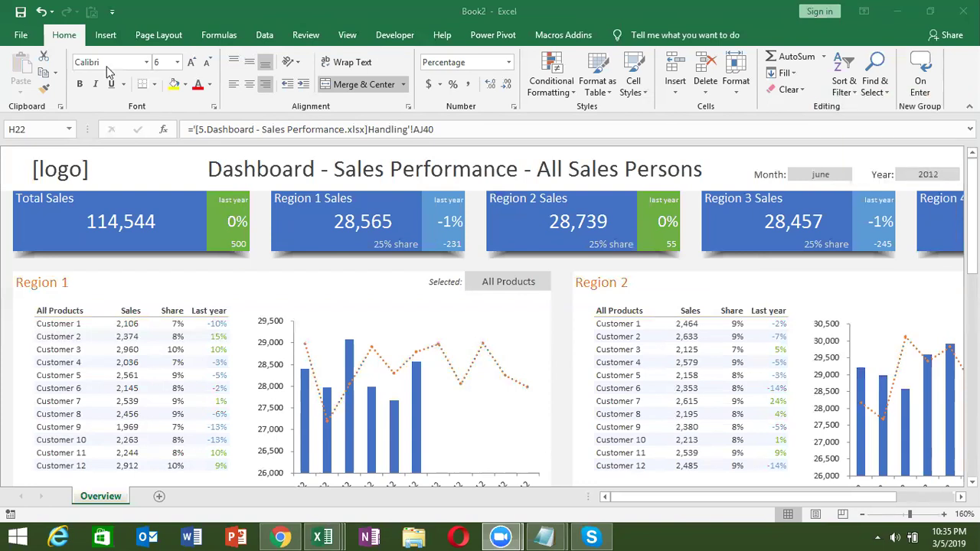
{"action": "left_click", "coordinate": [158, 35]}
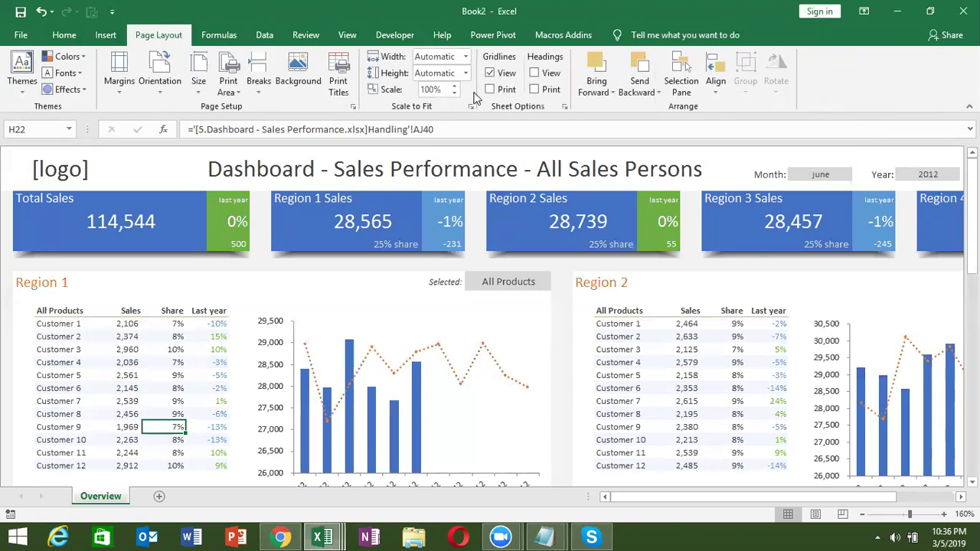
Show headings, then copy the whole Book2 sheet and Paste Special it over A1 as Values
{"action": "left_click", "coordinate": [545, 72]}
{"action": "left_click", "coordinate": [545, 89]}
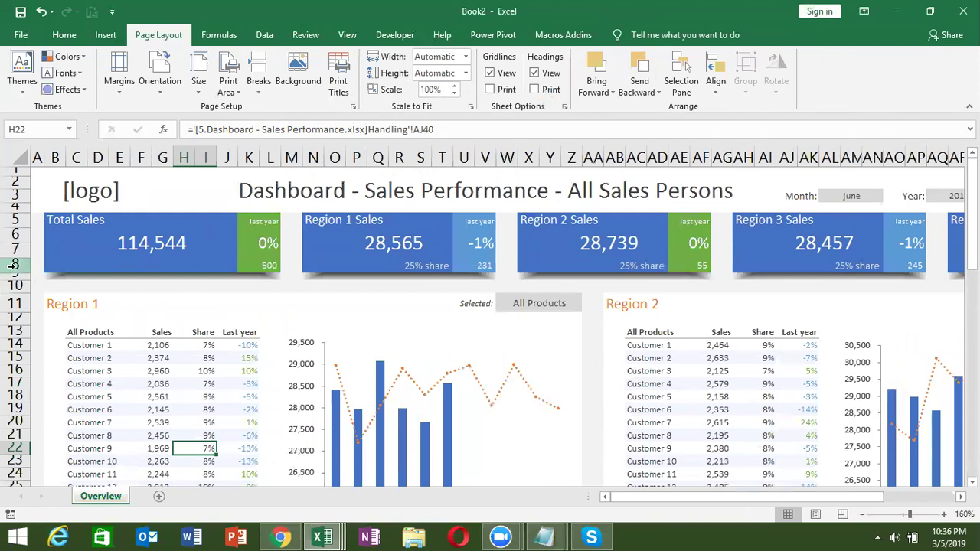
{"action": "left_click", "coordinate": [19, 157]}
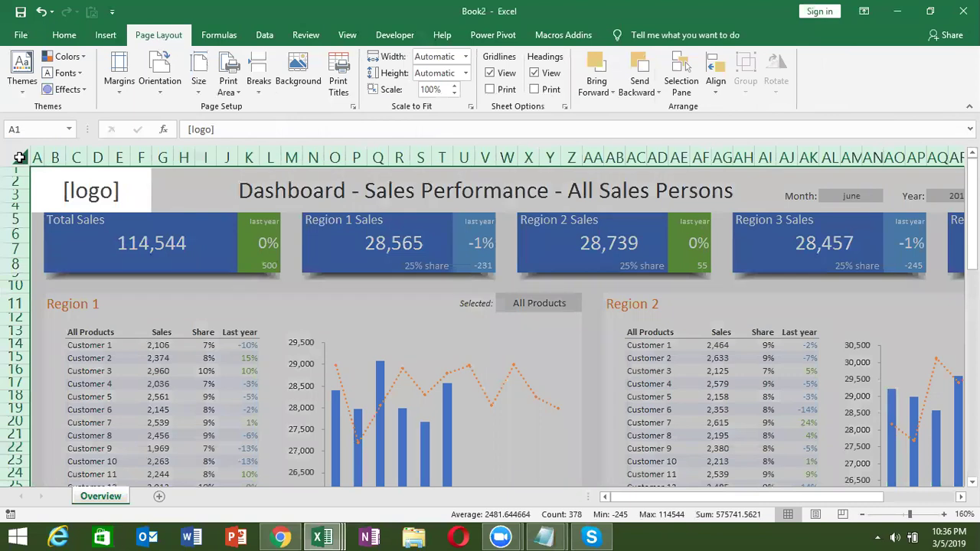
{"action": "key", "text": "ctrl+c"}
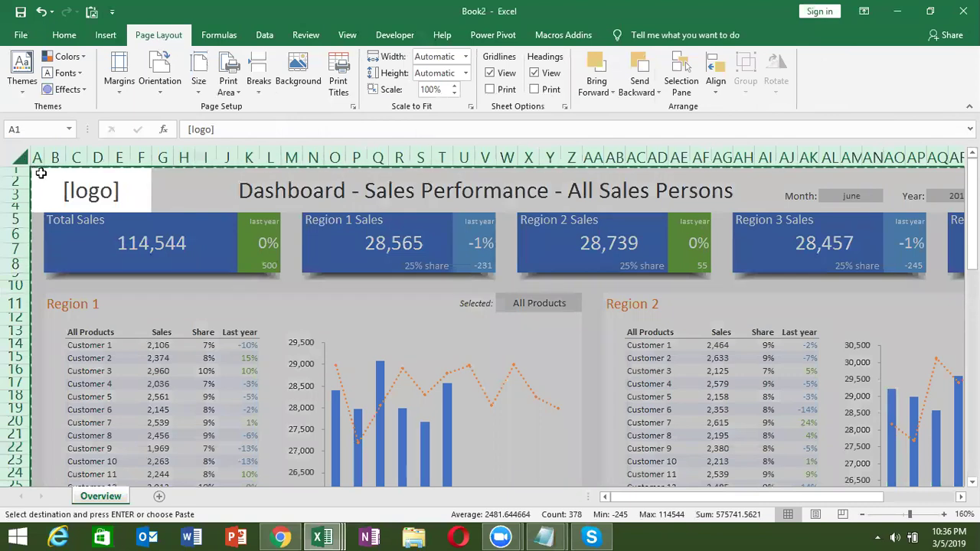
{"action": "right_click", "coordinate": [40, 173]}
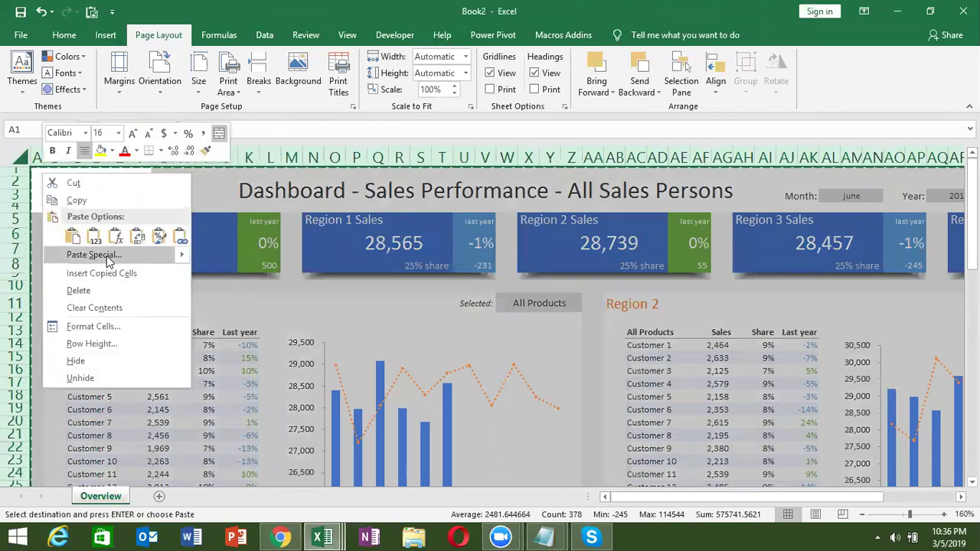
{"action": "left_click", "coordinate": [107, 255]}
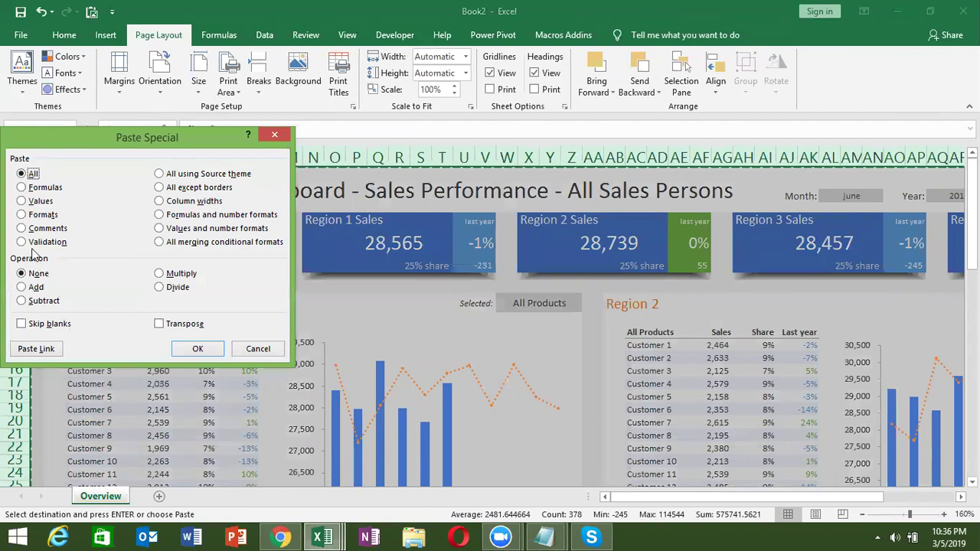
{"action": "left_click", "coordinate": [39, 201]}
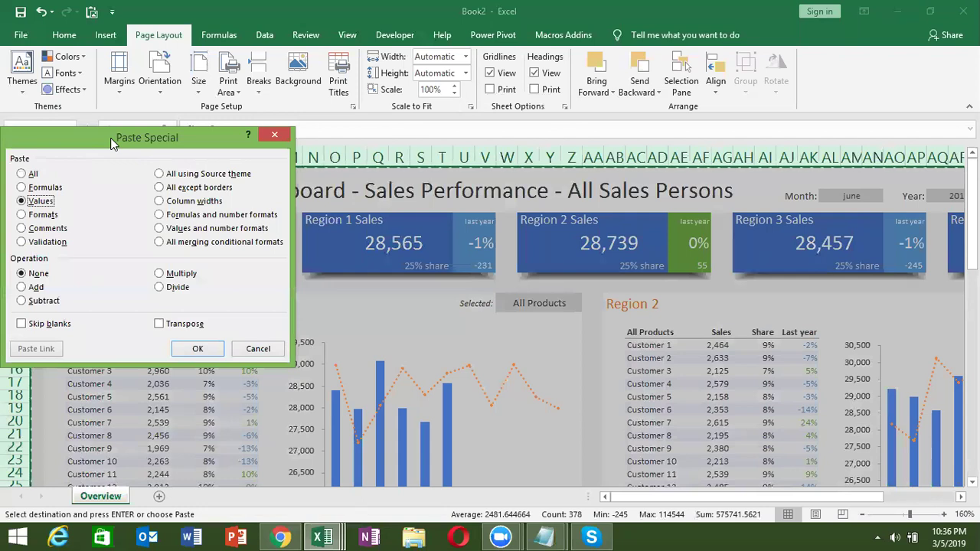
{"action": "left_click_drag", "start_coordinate": [111, 144], "coordinate": [330, 115]}
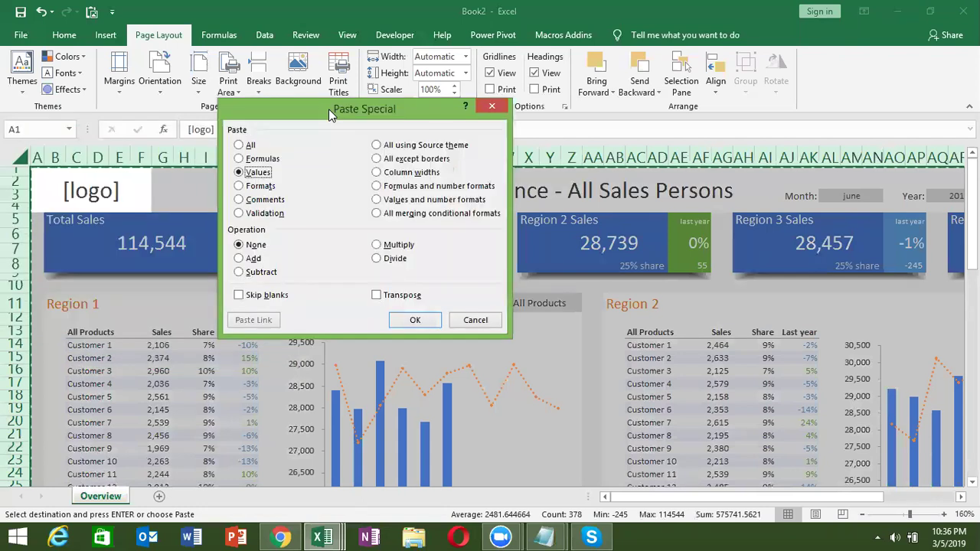
{"action": "key", "text": "Return"}
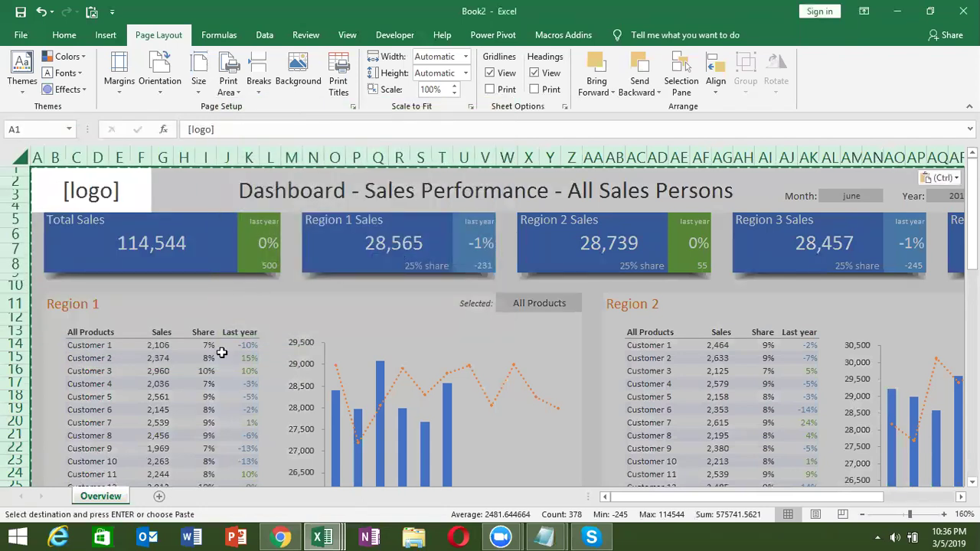
Verify Share and Region 2 sales cells such as 2,579 now hold plain values, then close Book2
{"action": "left_click", "coordinate": [221, 357]}
{"action": "key", "text": "Down"}
{"action": "key", "text": "Down"}
{"action": "key", "text": "Down"}
{"action": "key", "text": "Down"}
{"action": "key", "text": "Down"}
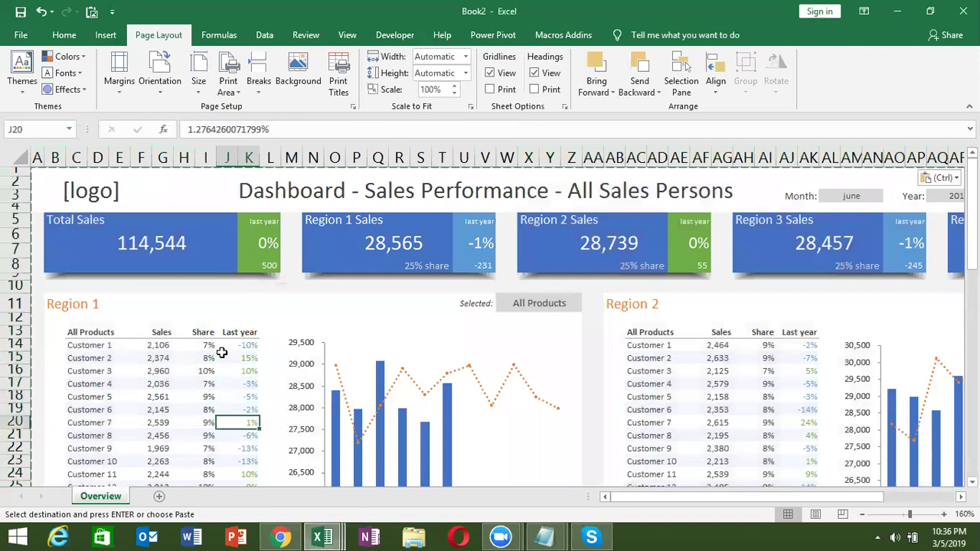
{"action": "key", "text": "Right"}
{"action": "key", "text": "Right"}
{"action": "key", "text": "Right"}
{"action": "key", "text": "Right"}
{"action": "key", "text": "Right"}
{"action": "key", "text": "Right"}
{"action": "key", "text": "Right"}
{"action": "key", "text": "Right"}
{"action": "key", "text": "Right"}
{"action": "key", "text": "Right"}
{"action": "key", "text": "Right"}
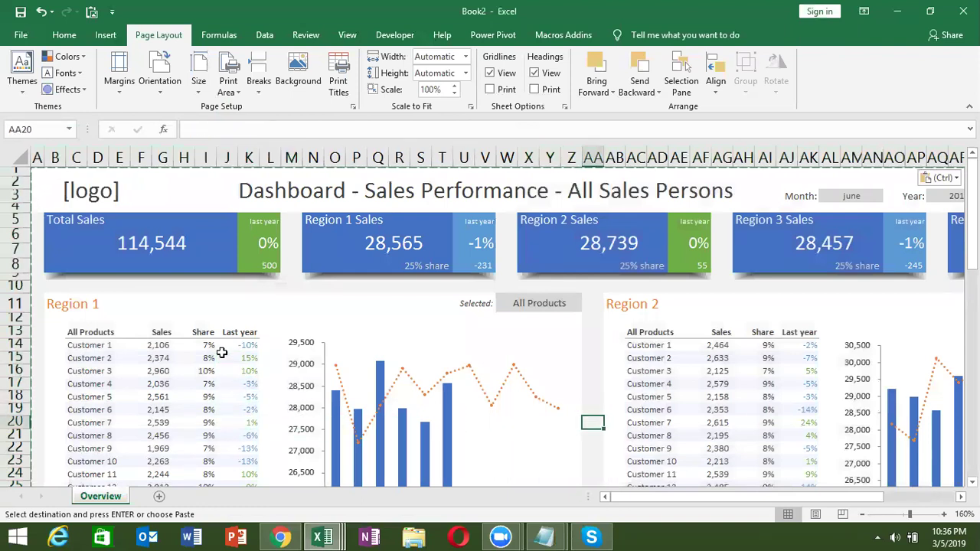
{"action": "left_click", "coordinate": [679, 395]}
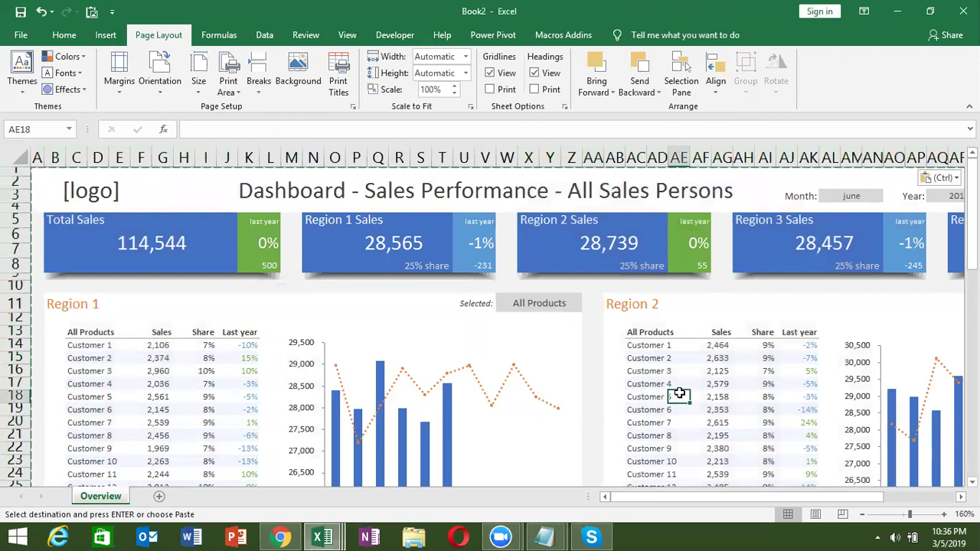
{"action": "left_click", "coordinate": [660, 371]}
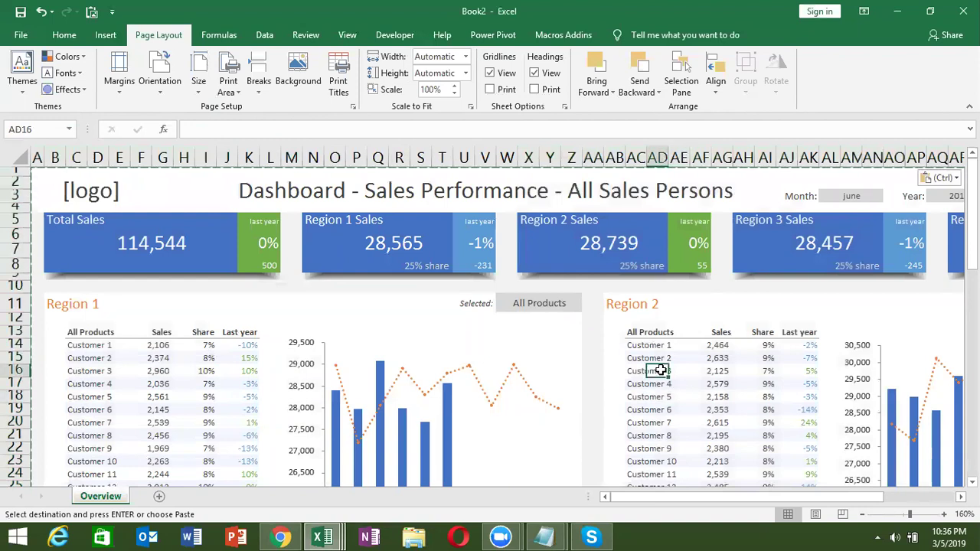
{"action": "left_click", "coordinate": [722, 382]}
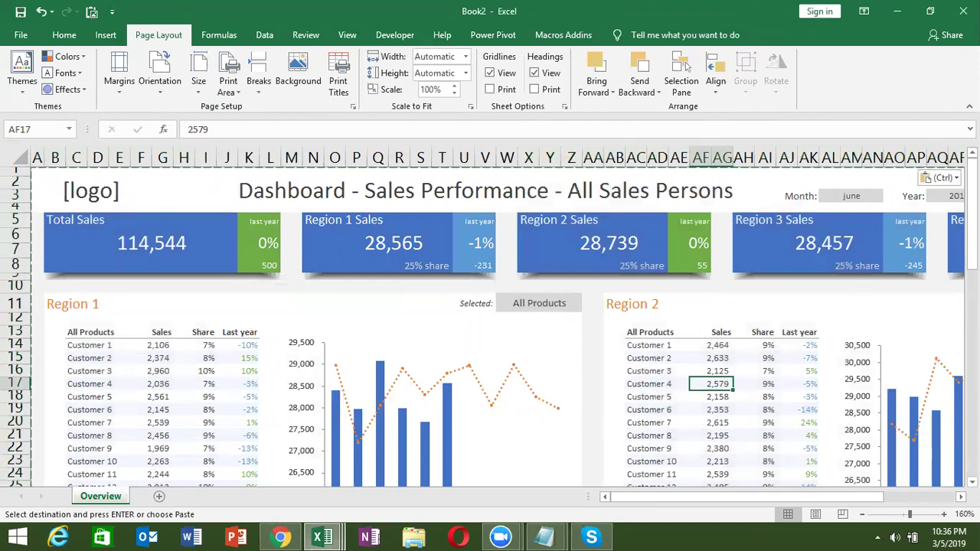
{"action": "left_click", "coordinate": [964, 11]}
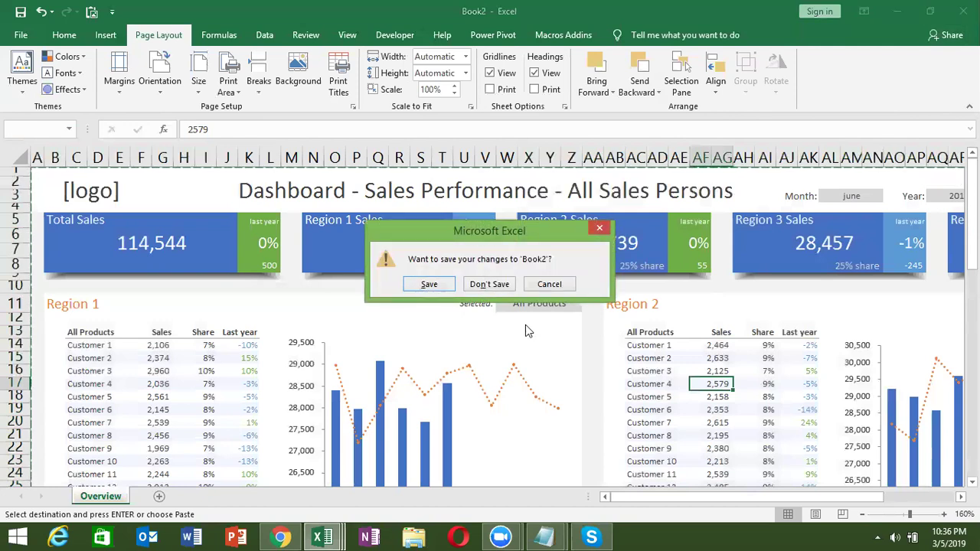
Close Book2 and 5.Dashboard with Don't Save, declining to keep the clipboard contents
{"action": "left_click", "coordinate": [561, 284]}
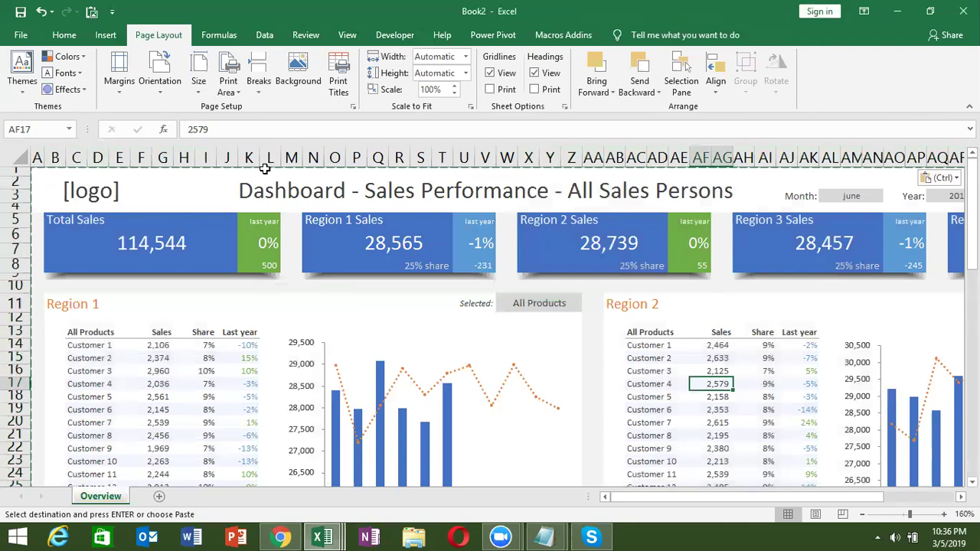
{"action": "left_click", "coordinate": [591, 158]}
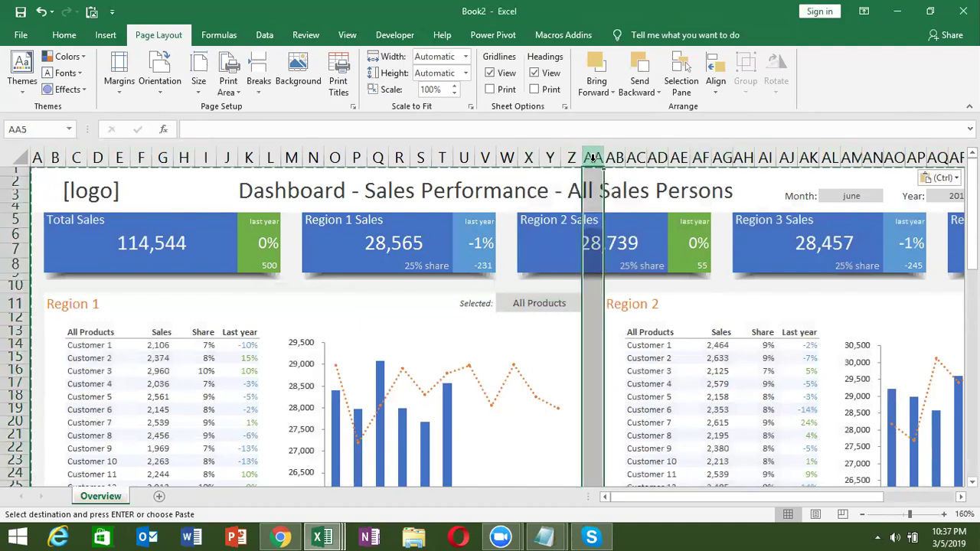
{"action": "left_click", "coordinate": [964, 11]}
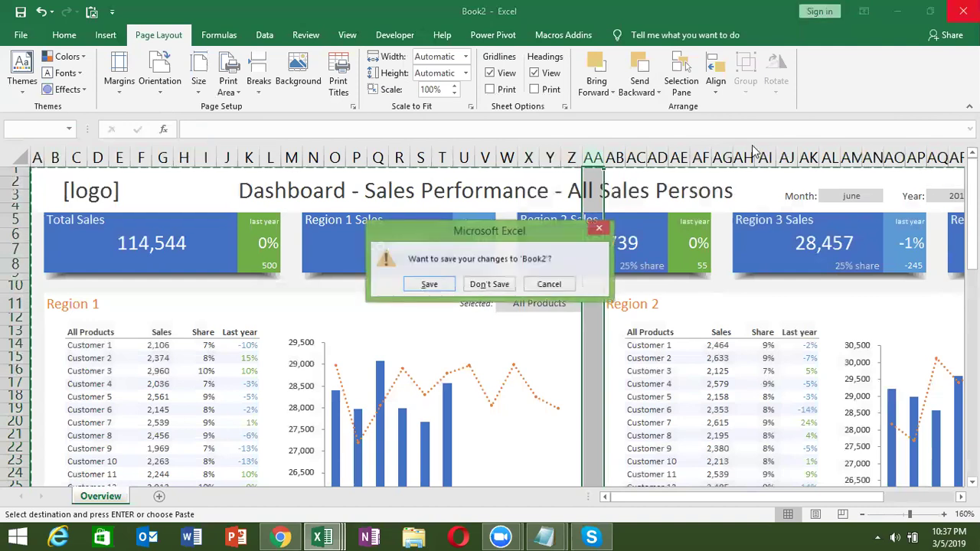
{"action": "left_click", "coordinate": [501, 284]}
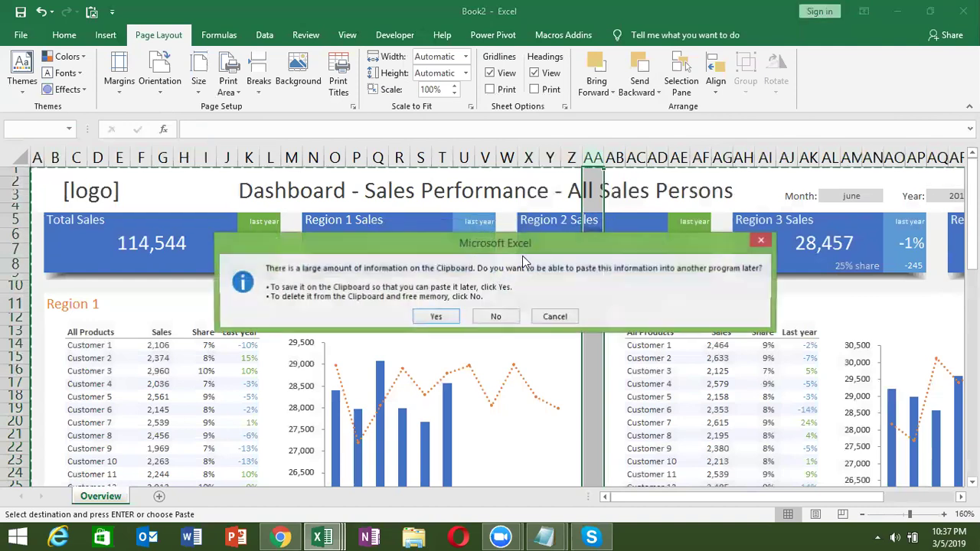
{"action": "left_click", "coordinate": [490, 320]}
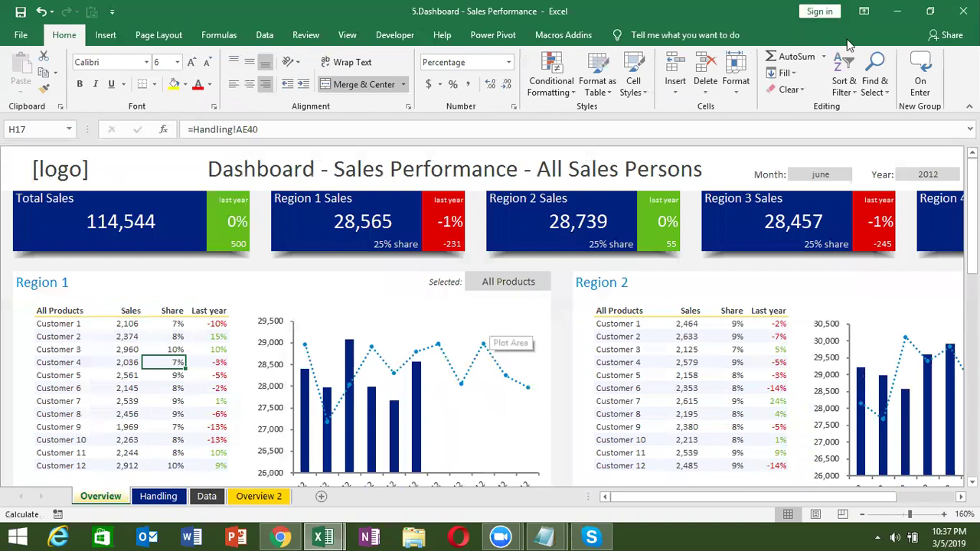
{"action": "left_click", "coordinate": [963, 11]}
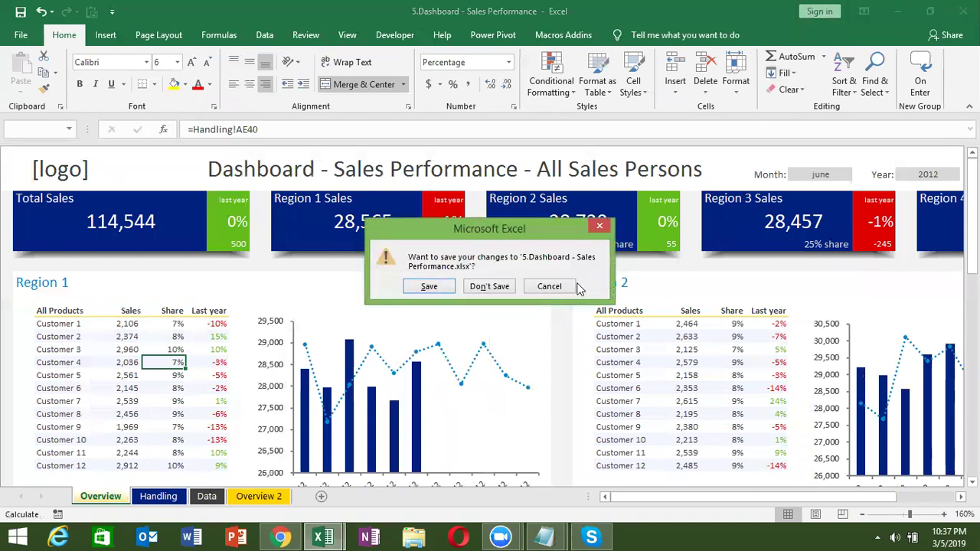
{"action": "left_click", "coordinate": [504, 288]}
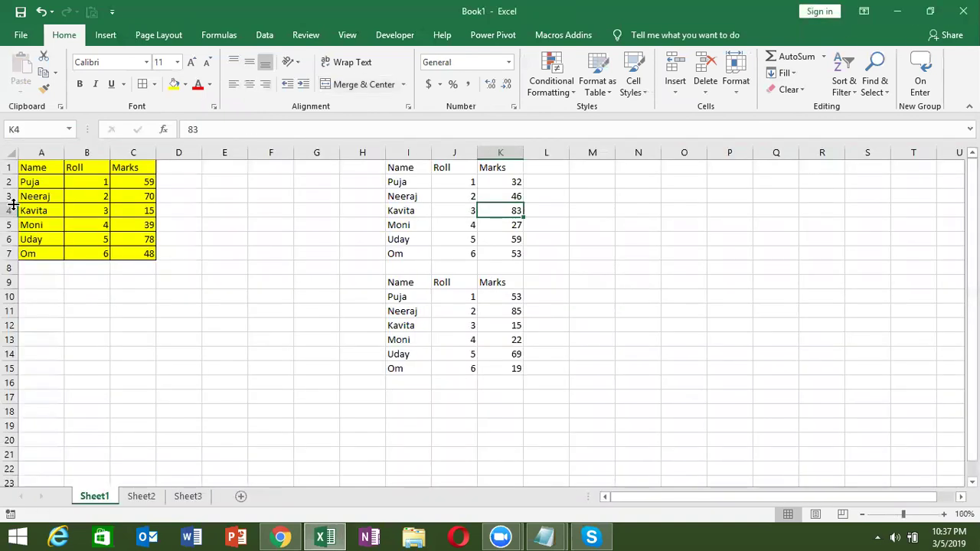
AutoFit columns A, B and C to their contents
{"action": "double_click", "coordinate": [62, 156]}
{"action": "left_click", "coordinate": [93, 154]}
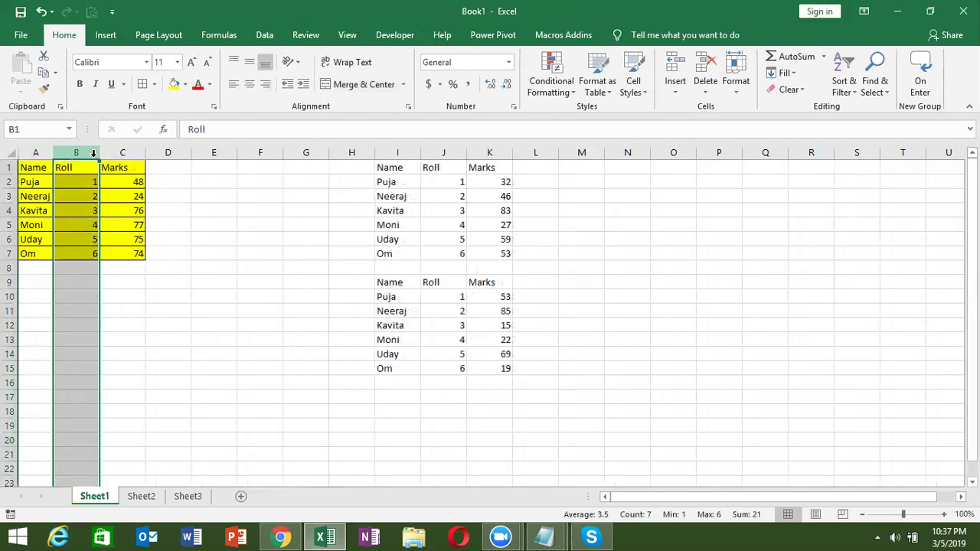
{"action": "double_click", "coordinate": [97, 155]}
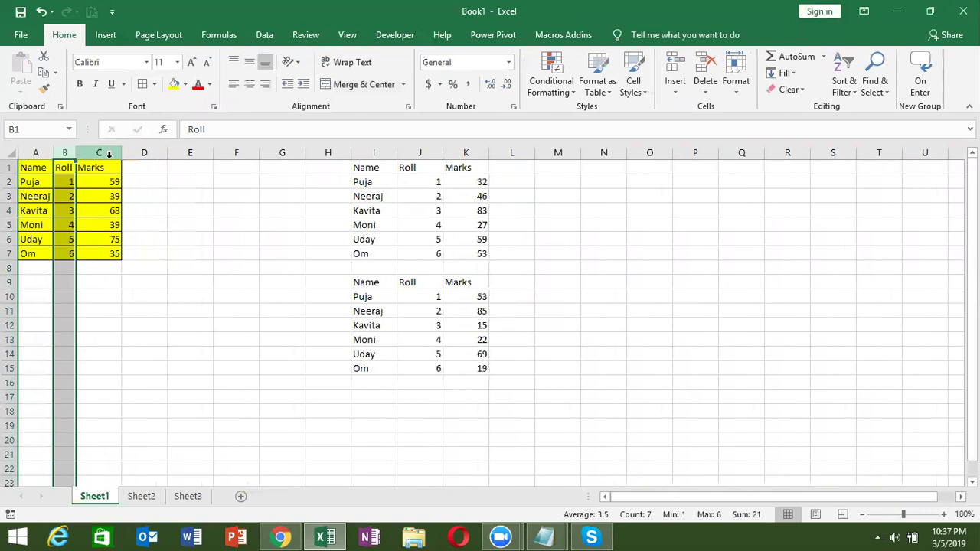
{"action": "double_click", "coordinate": [121, 155]}
Copy the Name/Roll/Marks table A1:C7 and paste it at M1
{"action": "left_click", "coordinate": [43, 166]}
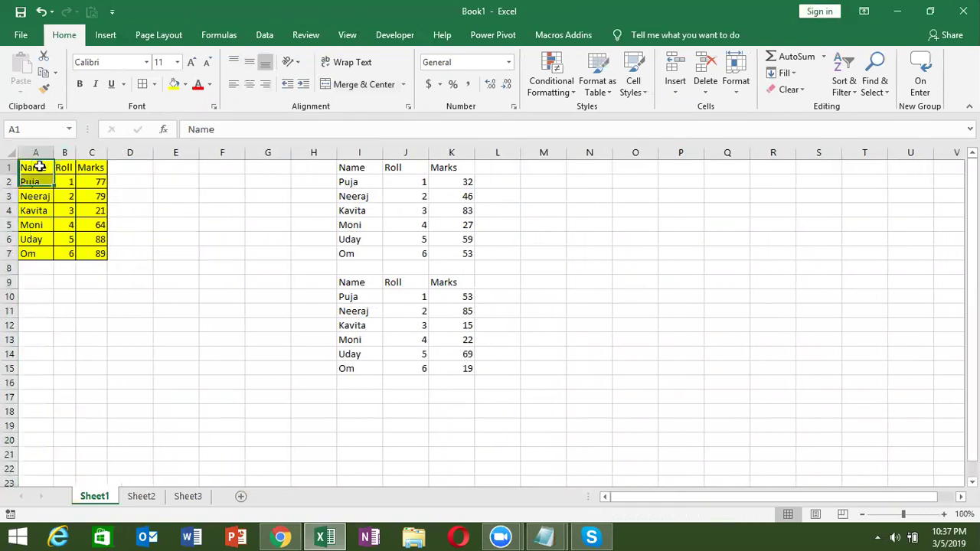
{"action": "key", "text": "shift+Right"}
{"action": "key", "text": "shift+Right"}
{"action": "key", "text": "ctrl+shift+Down"}
{"action": "key", "text": "ctrl+c"}
{"action": "left_click", "coordinate": [559, 169]}
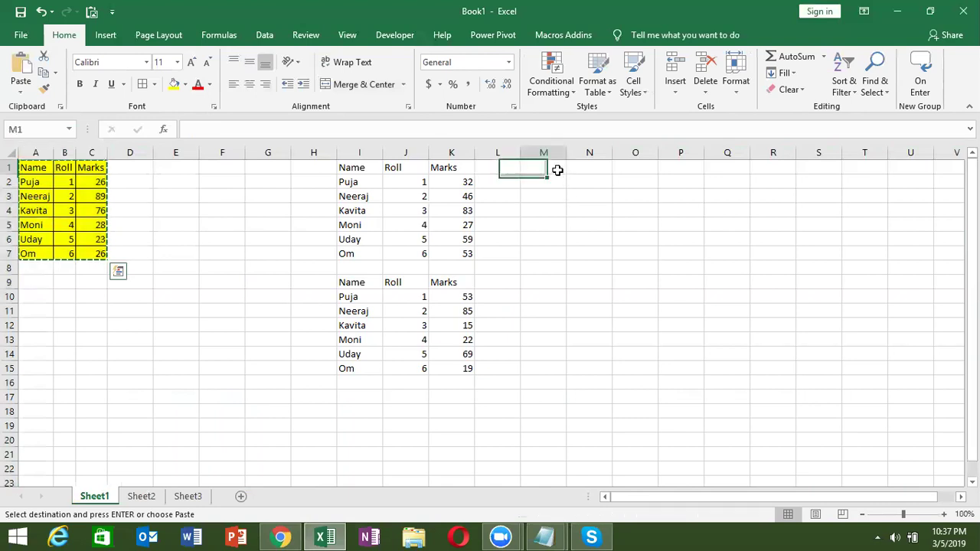
{"action": "key", "text": "ctrl+v"}
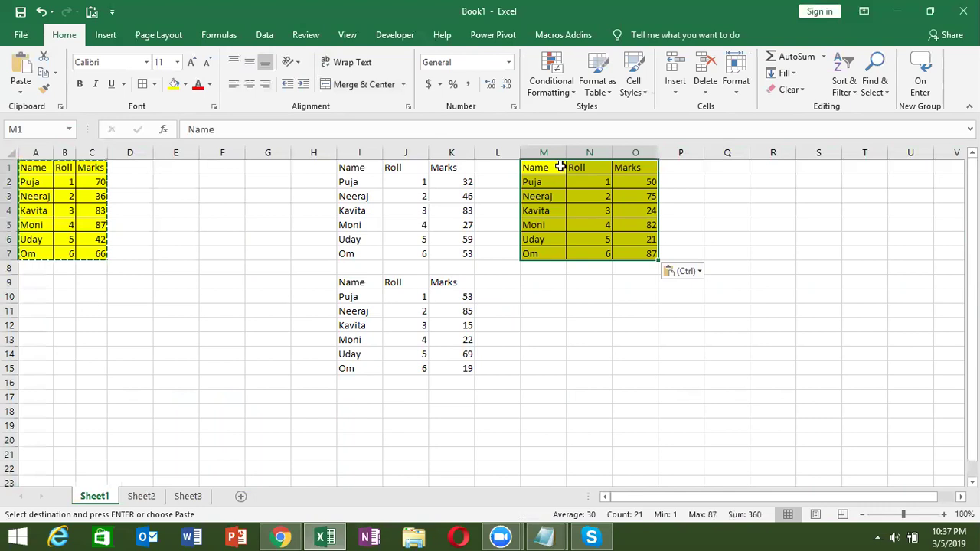
Paste Special only the source column widths onto columns M to O at M1
{"action": "right_click", "coordinate": [562, 167]}
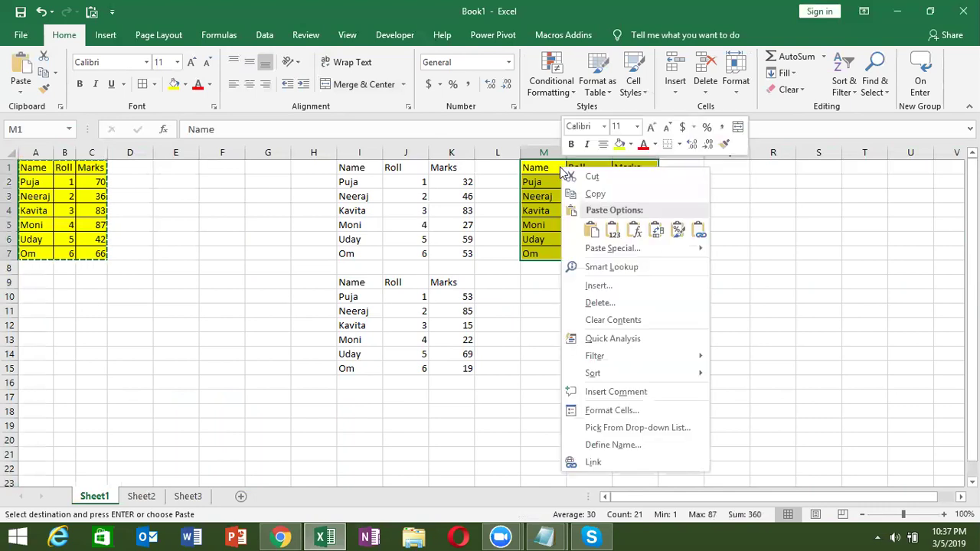
{"action": "left_click", "coordinate": [596, 249]}
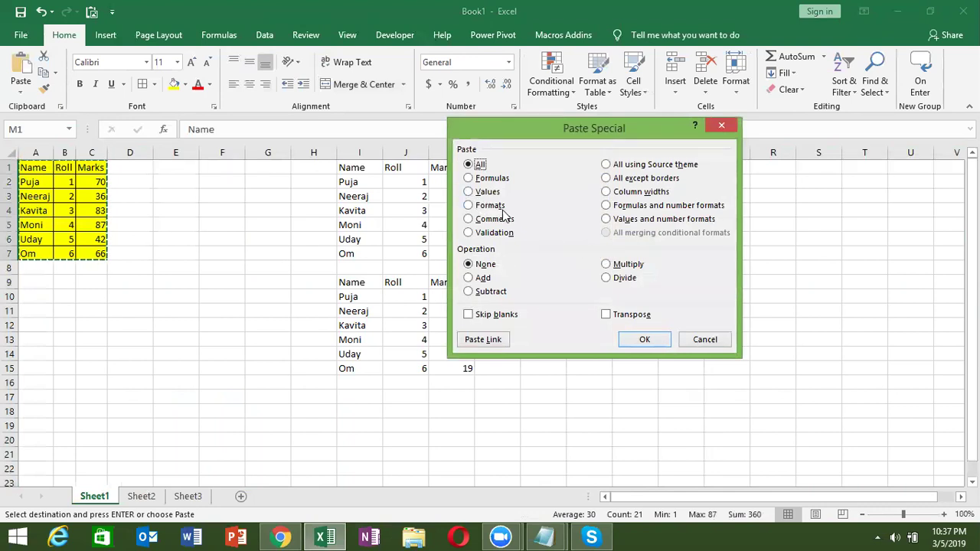
{"action": "left_click", "coordinate": [617, 193]}
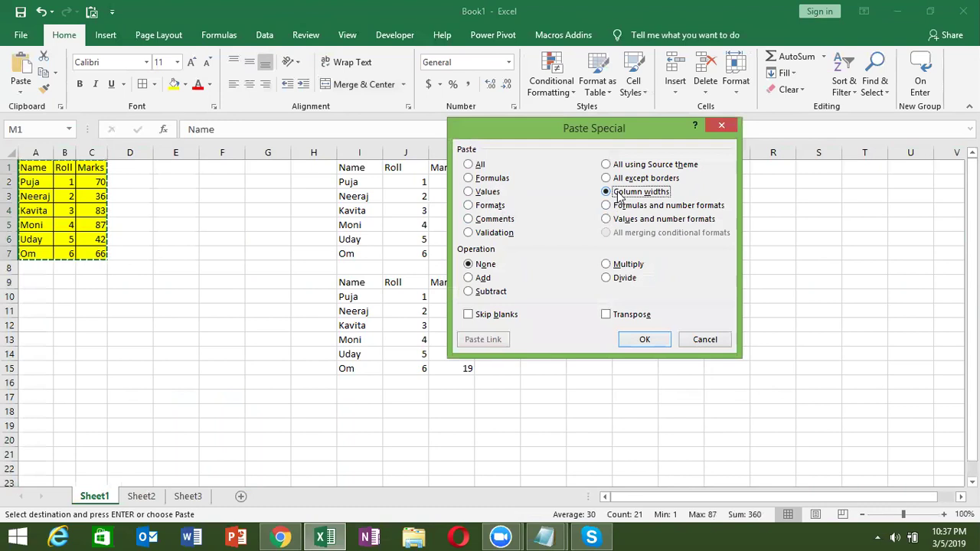
{"action": "left_click", "coordinate": [646, 341]}
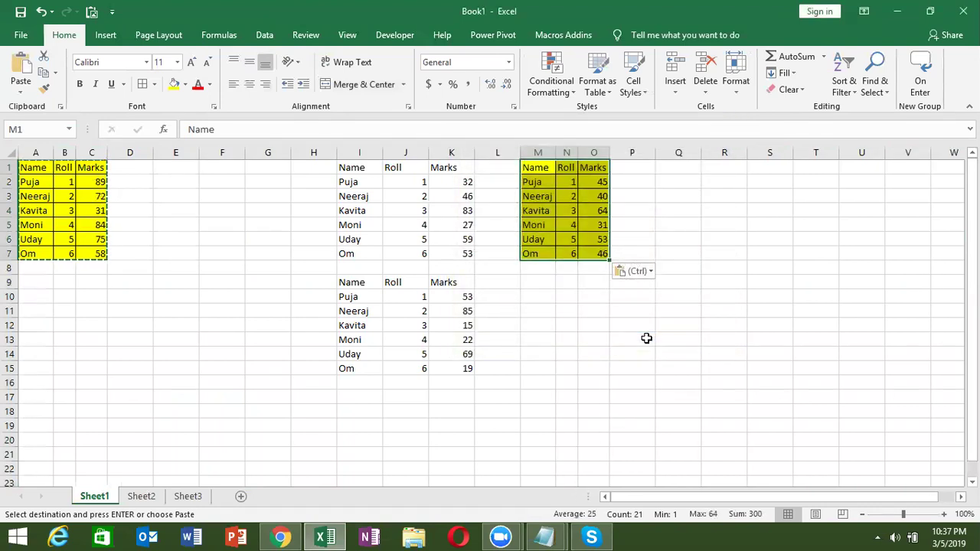
Apply the original table's column widths to columns Q to S via Paste Special Column widths
{"action": "left_click", "coordinate": [681, 169]}
{"action": "right_click", "coordinate": [680, 169]}
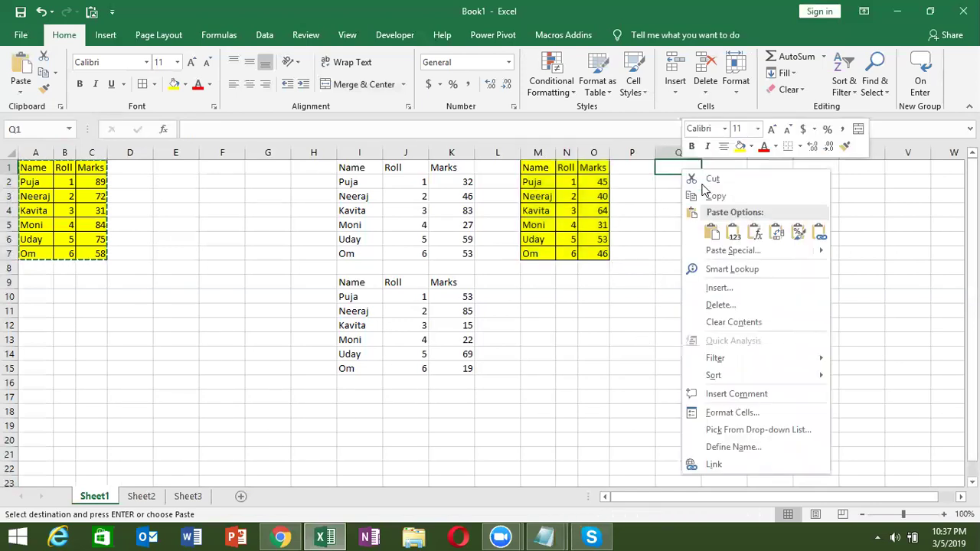
{"action": "left_click", "coordinate": [735, 253]}
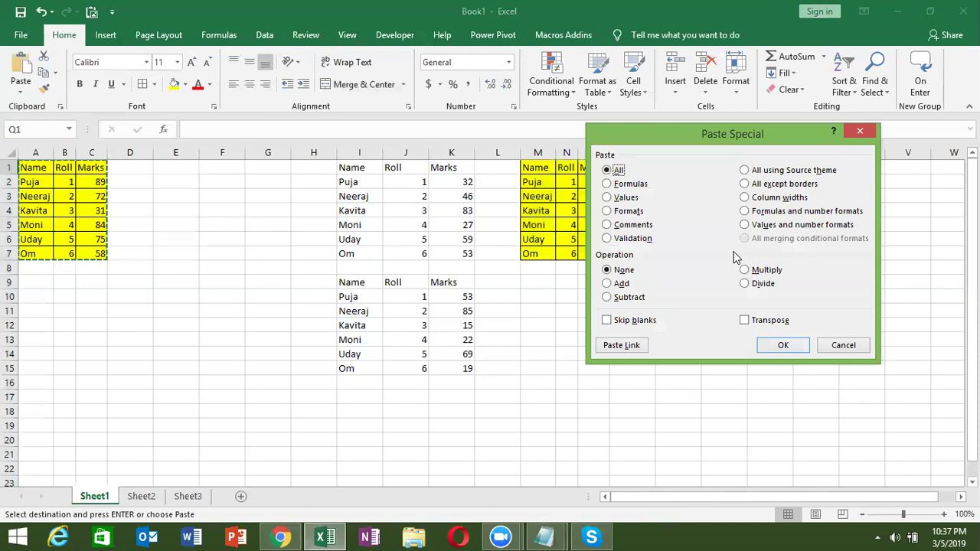
{"action": "left_click", "coordinate": [762, 199]}
{"action": "left_click", "coordinate": [789, 345]}
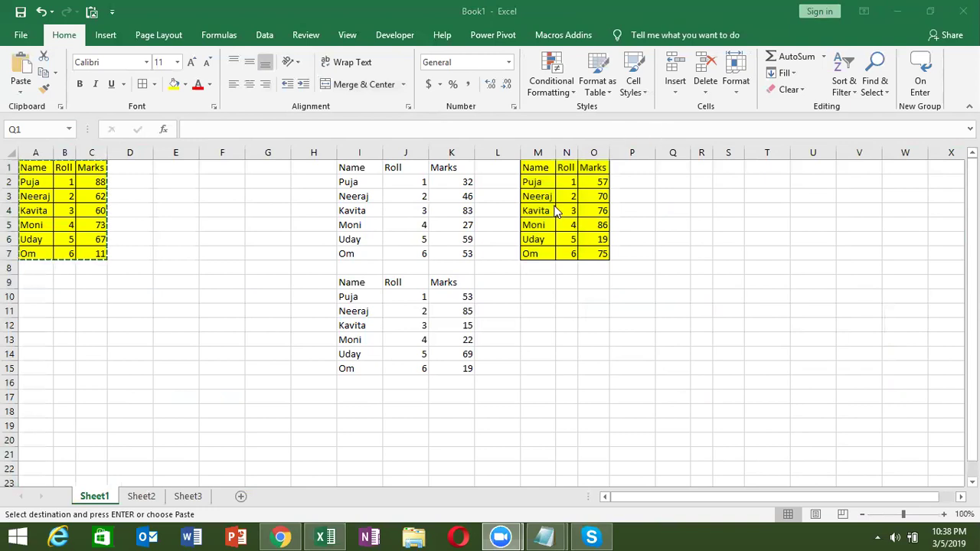
Paste the table into Q1:S7, then undo it so the range stays empty
{"action": "key", "text": "ctrl+v"}
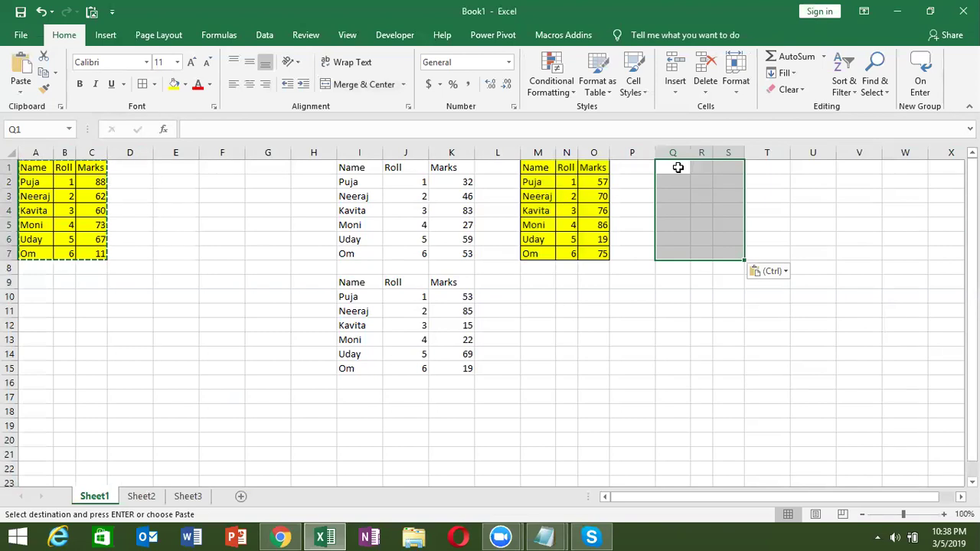
{"action": "key", "text": "ctrl+v"}
{"action": "key", "text": "ctrl+z"}
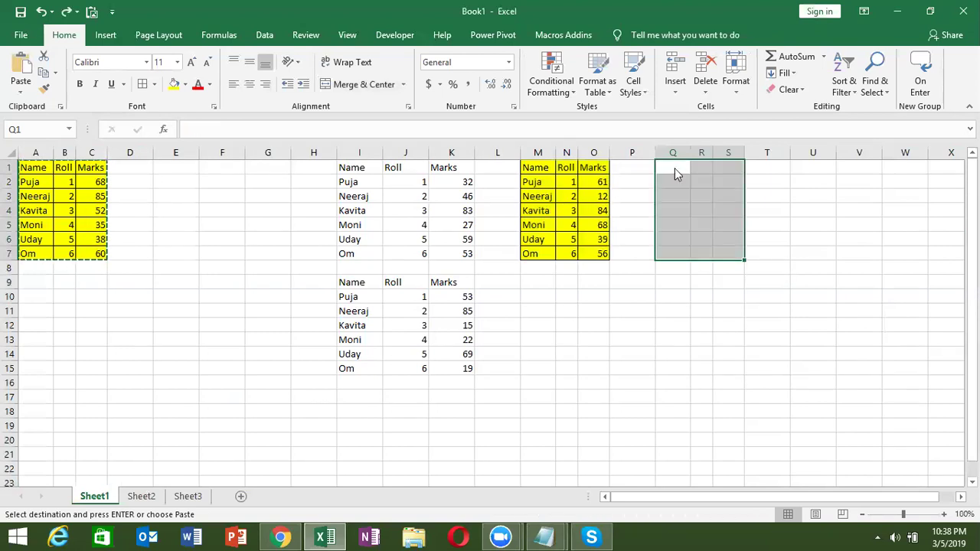
Paste the table at Q1 with Keep Source Column Widths
{"action": "right_click", "coordinate": [674, 173]}
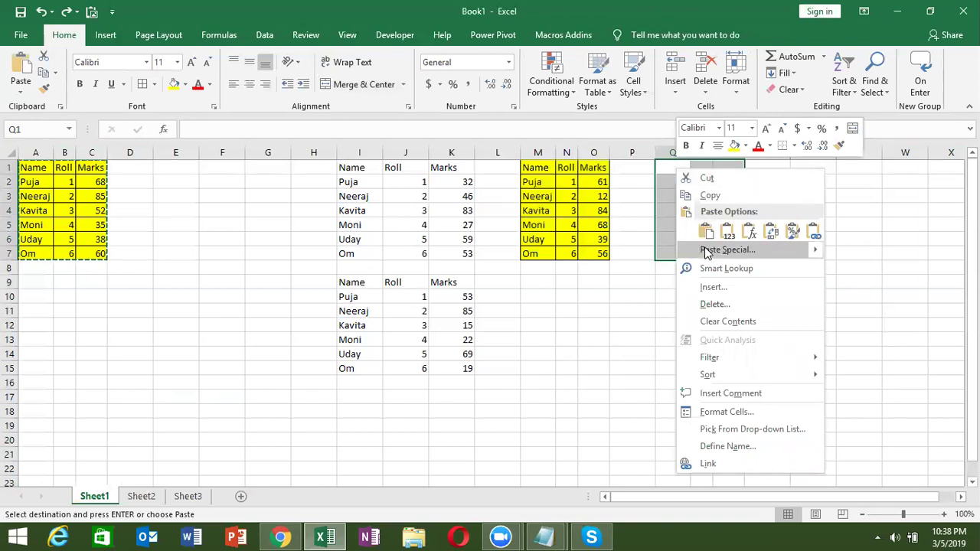
{"action": "mouse_move", "coordinate": [819, 254]}
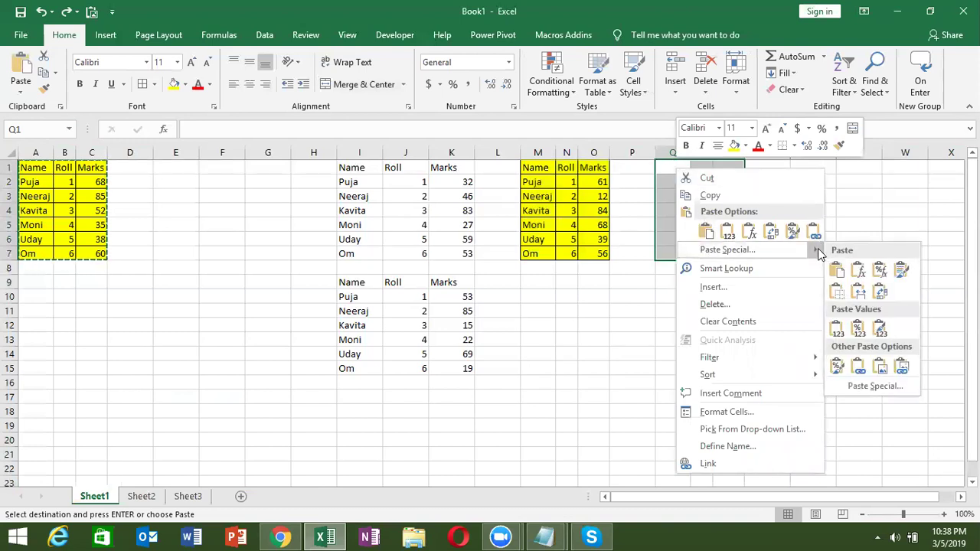
{"action": "left_click", "coordinate": [858, 295]}
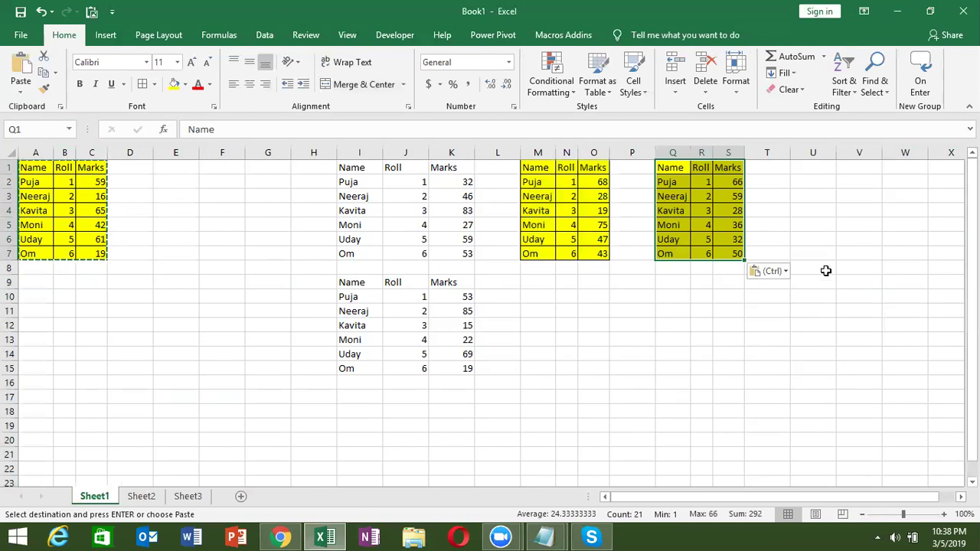
Check cell S6, end copy mode with Esc, and select columns G through T
{"action": "left_click", "coordinate": [725, 239]}
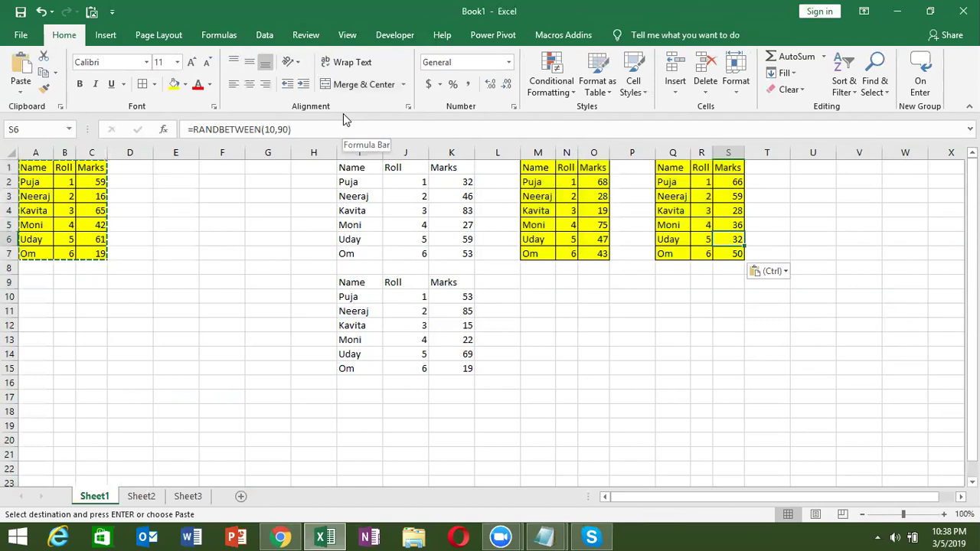
{"action": "key", "text": "Escape"}
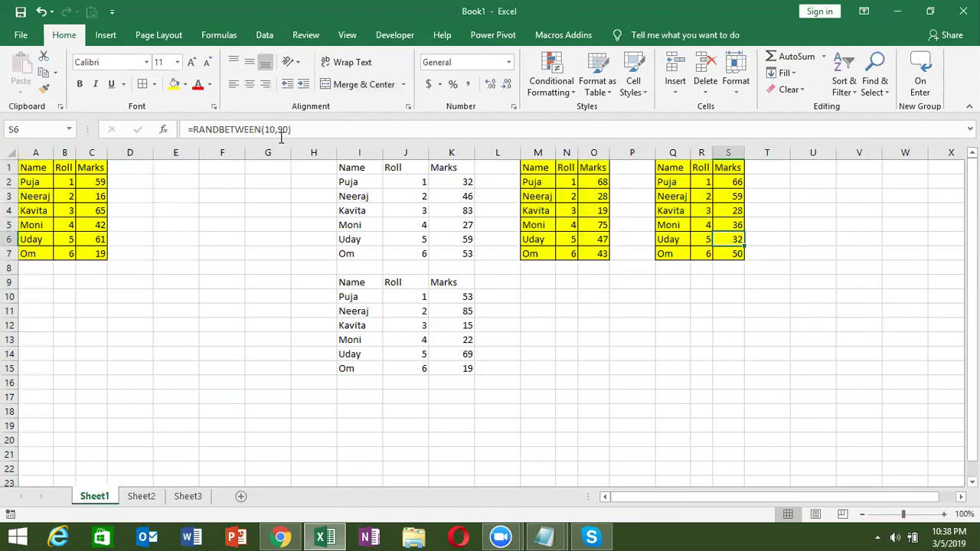
{"action": "left_click_drag", "start_coordinate": [280, 152], "coordinate": [864, 152]}
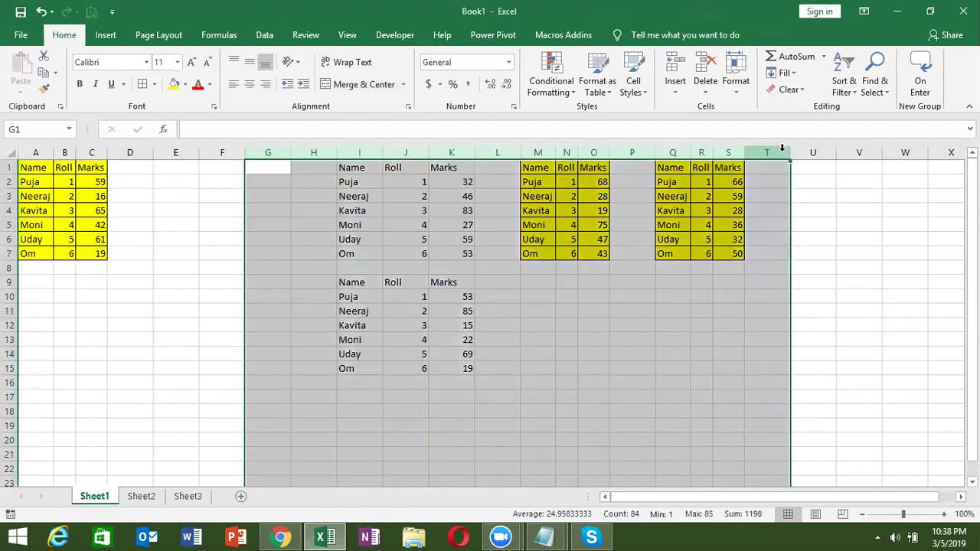
Clear columns G–T, then enter a Date header in D1 and 7/1 in D2
{"action": "key", "text": "Delete"}
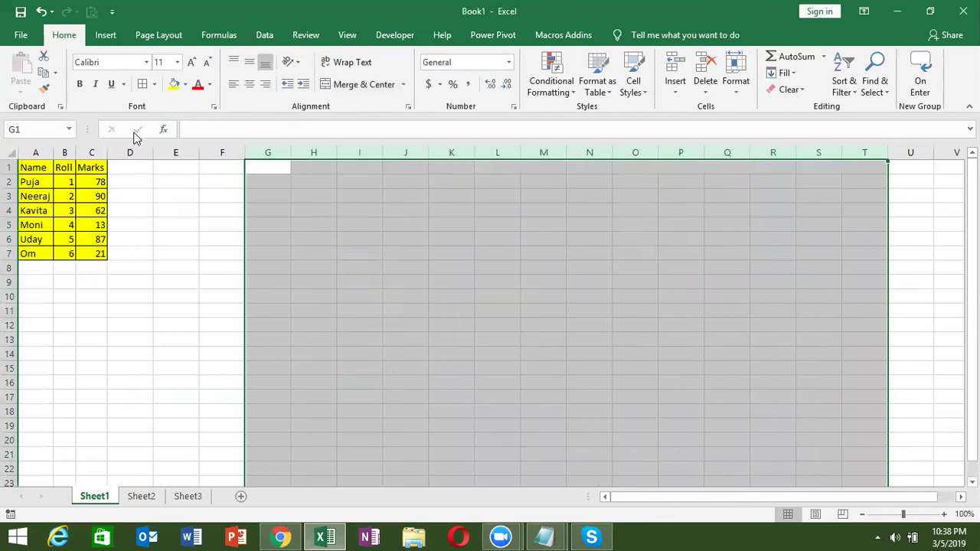
{"action": "left_click", "coordinate": [126, 170]}
{"action": "type", "text": "Da"}
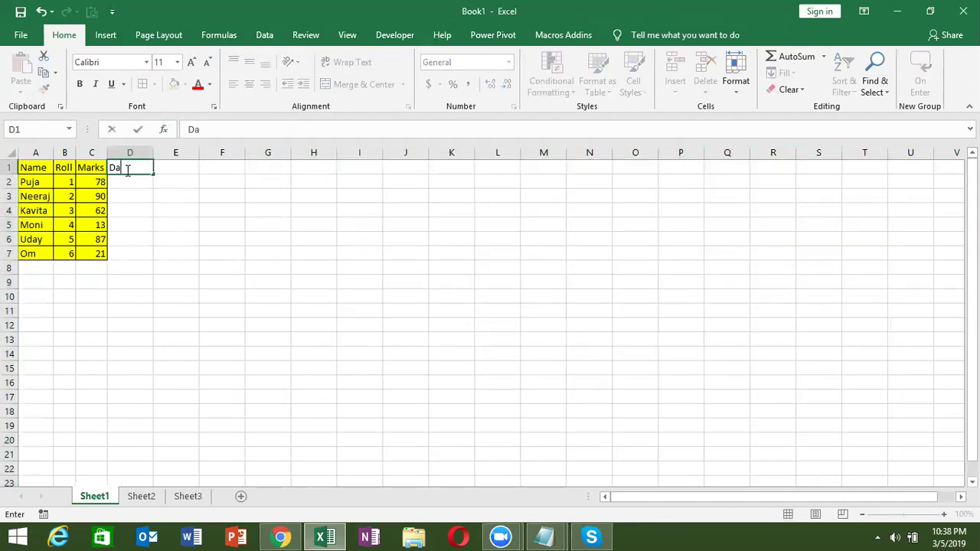
{"action": "type", "text": "te"}
{"action": "key", "text": "Return"}
{"action": "type", "text": "7/1"}
{"action": "key", "text": "Return"}
Fill the dates down to 6-Jul and give D1:D7 a yellow fill
{"action": "left_click", "coordinate": [140, 184]}
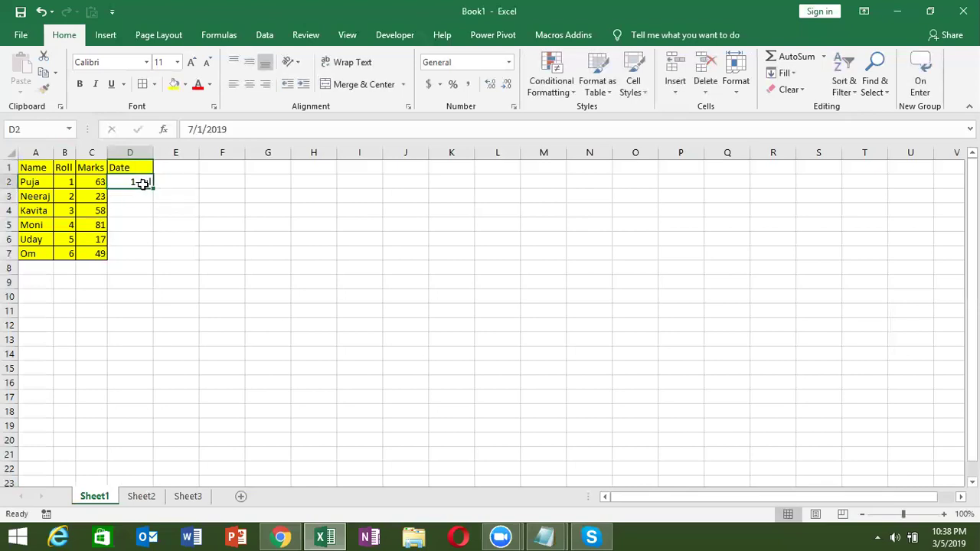
{"action": "double_click", "coordinate": [152, 190]}
{"action": "key", "text": "Up"}
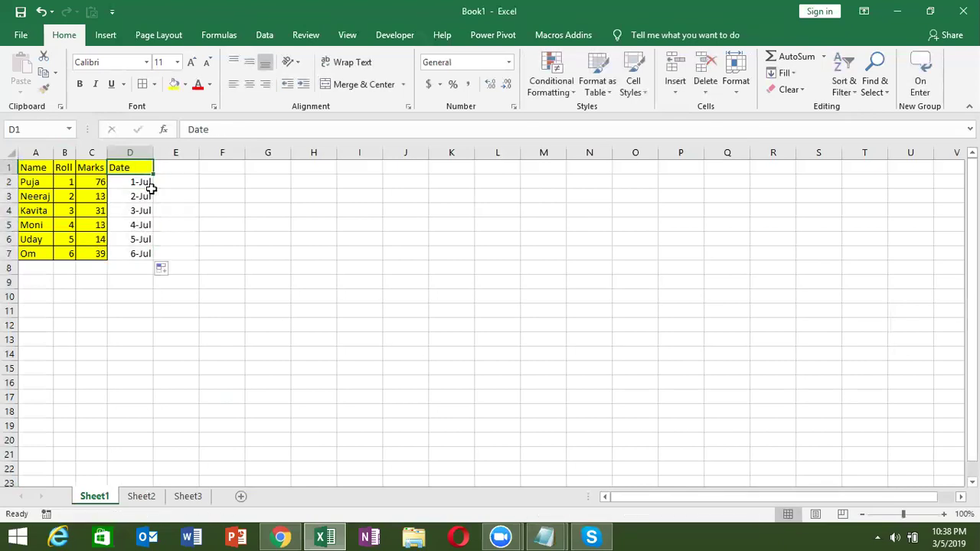
{"action": "key", "text": "ctrl+shift+Down"}
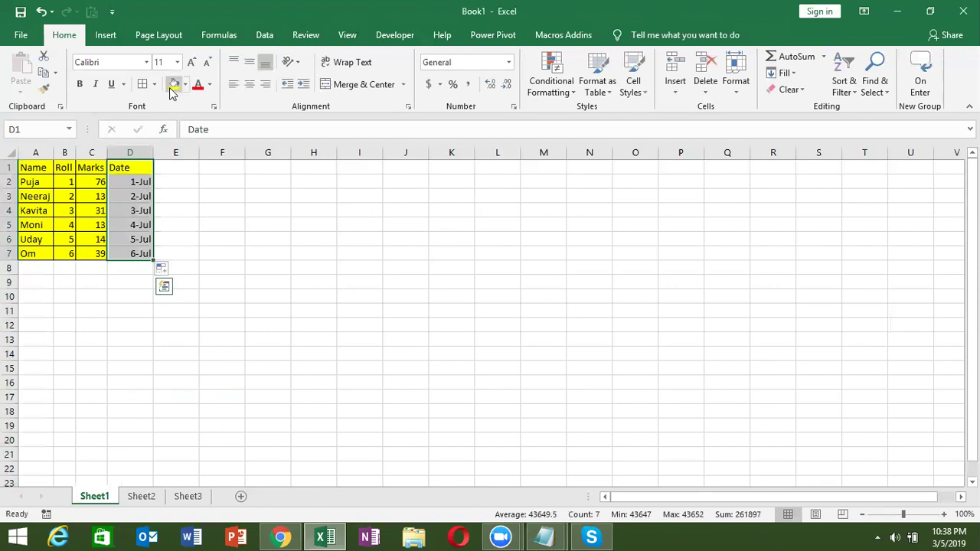
{"action": "left_click", "coordinate": [174, 84]}
Paste the copied D1:D7 dates into I1 as Values (123), showing serials 43647–43652
{"action": "key", "text": "ctrl+c"}
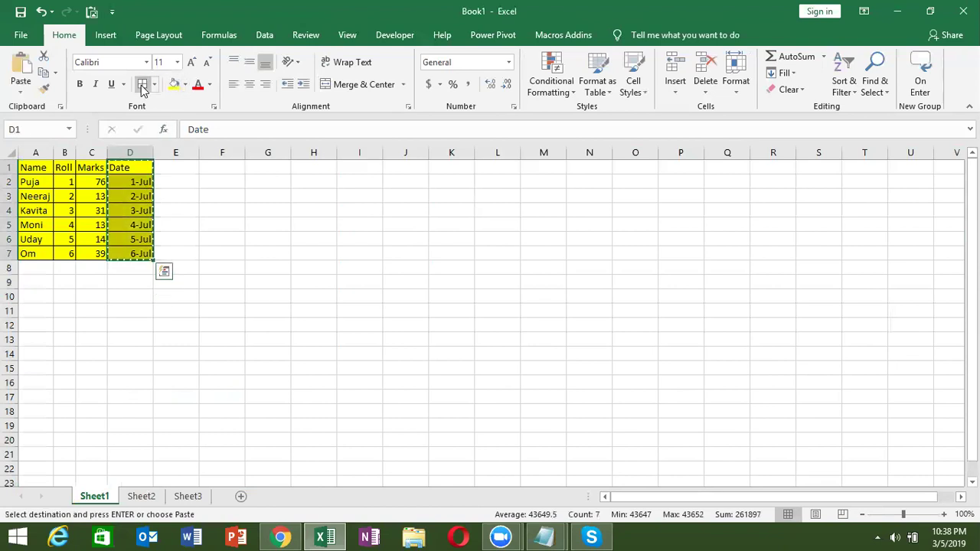
{"action": "left_click", "coordinate": [372, 165]}
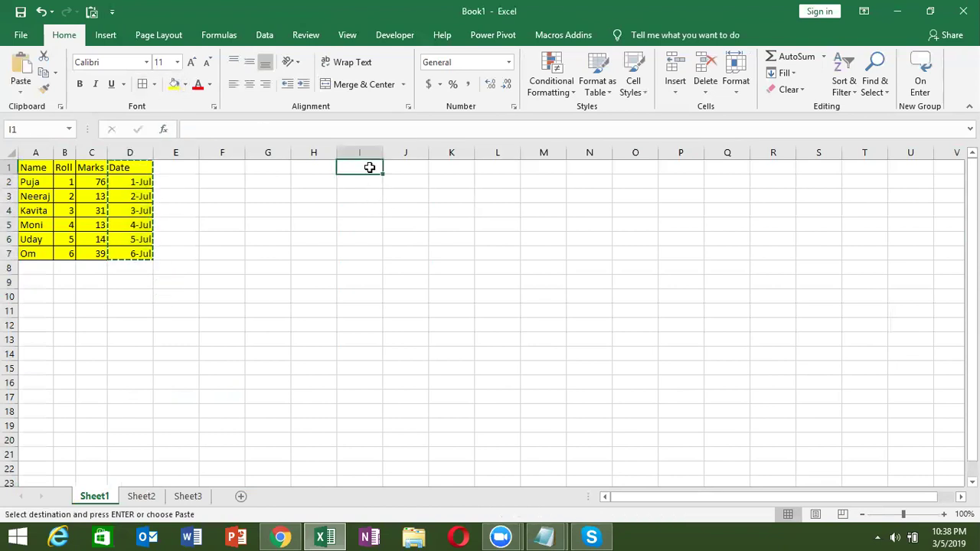
{"action": "right_click", "coordinate": [371, 164]}
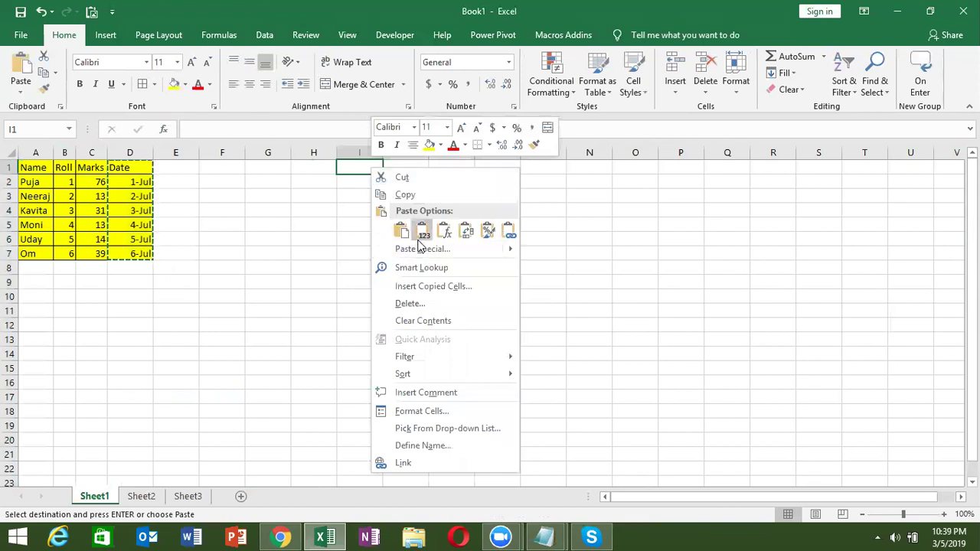
{"action": "left_click", "coordinate": [422, 231]}
{"action": "left_click", "coordinate": [365, 182]}
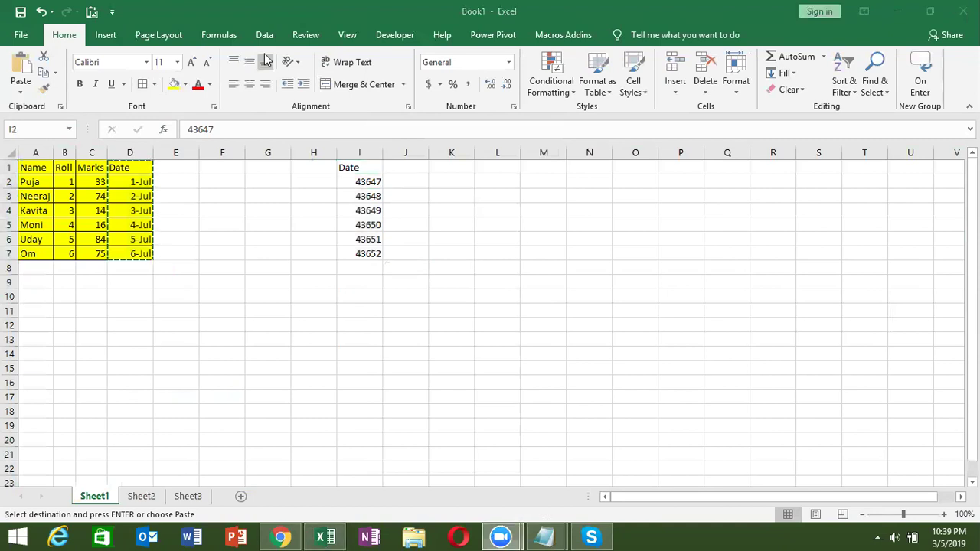
{"action": "left_click", "coordinate": [340, 190]}
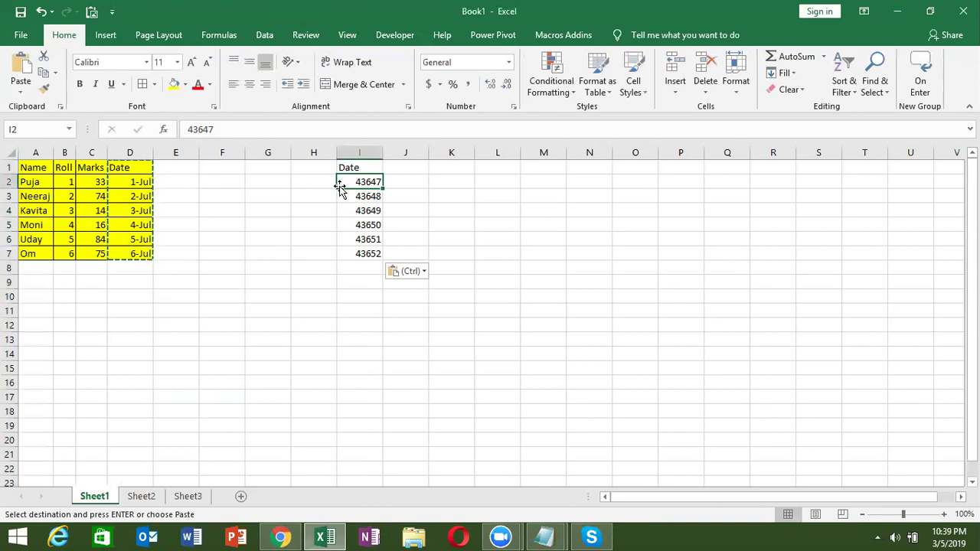
{"action": "left_click", "coordinate": [123, 183]}
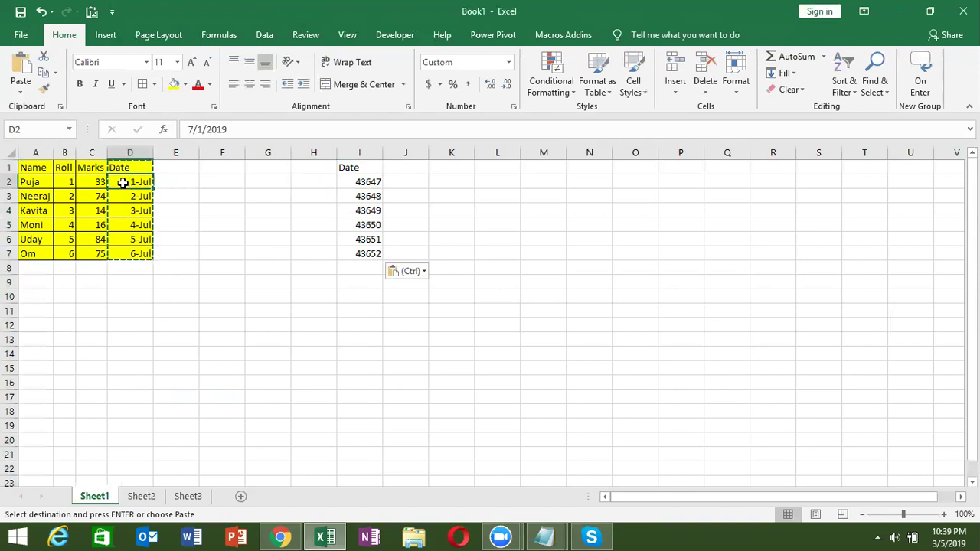
{"action": "left_click", "coordinate": [269, 293]}
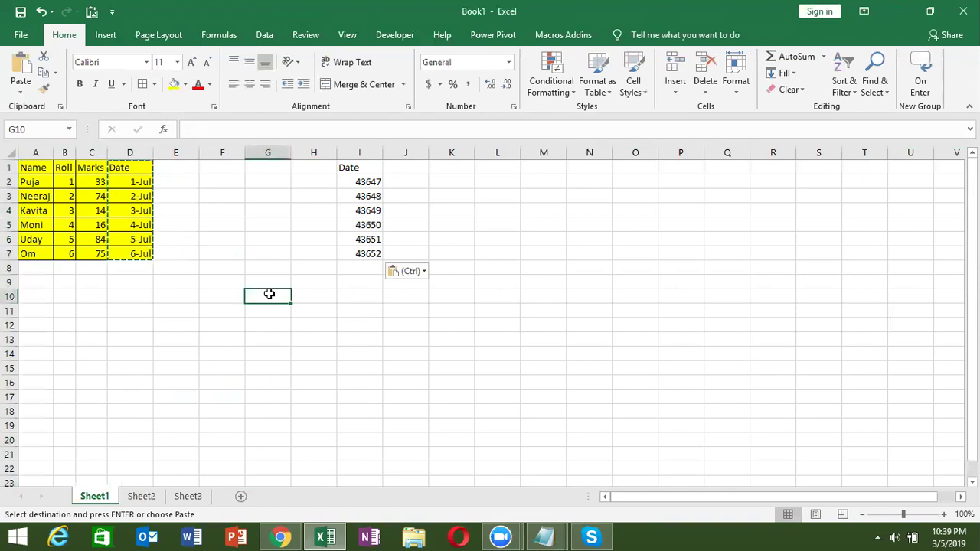
{"action": "left_click", "coordinate": [272, 281]}
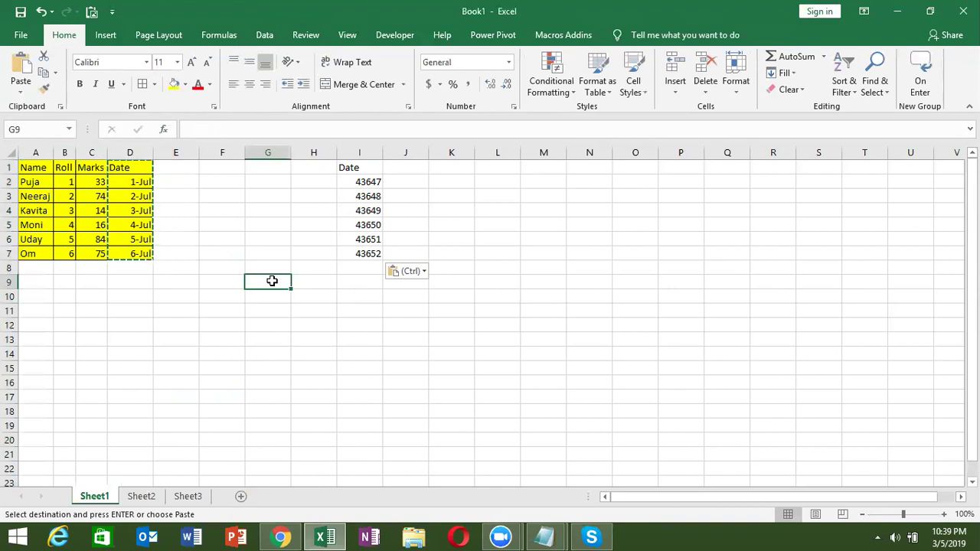
{"action": "left_click", "coordinate": [878, 535]}
{"action": "left_click", "coordinate": [937, 535]}
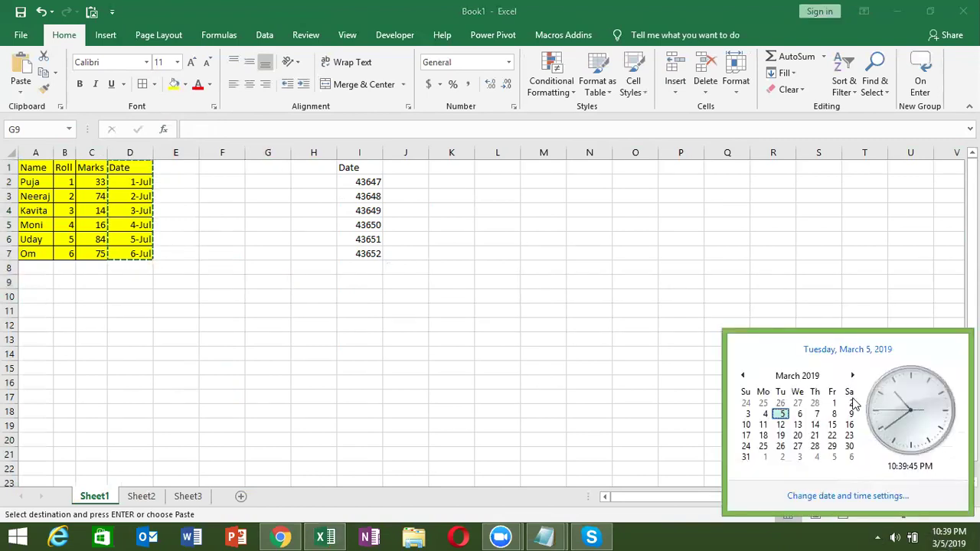
{"action": "left_click", "coordinate": [801, 375]}
{"action": "left_click", "coordinate": [797, 375]}
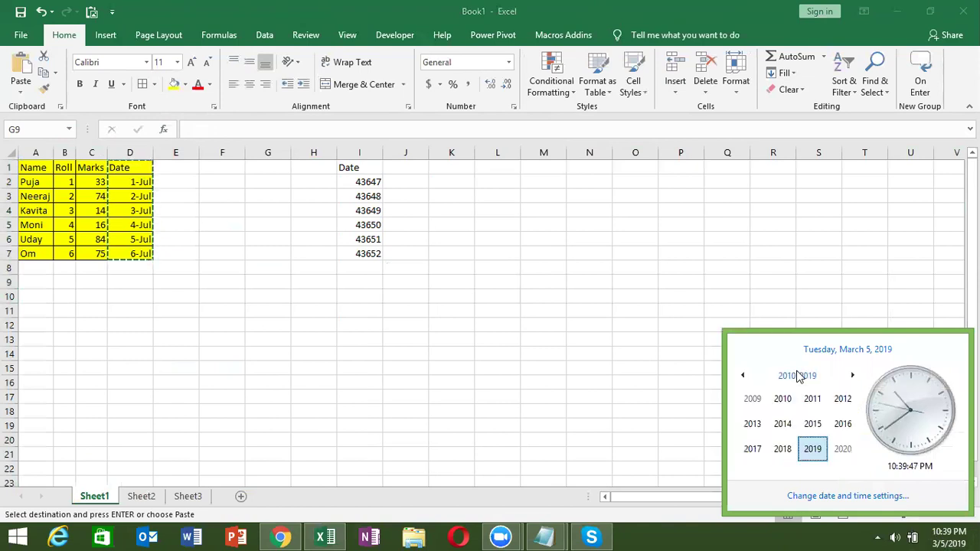
{"action": "left_click", "coordinate": [797, 375]}
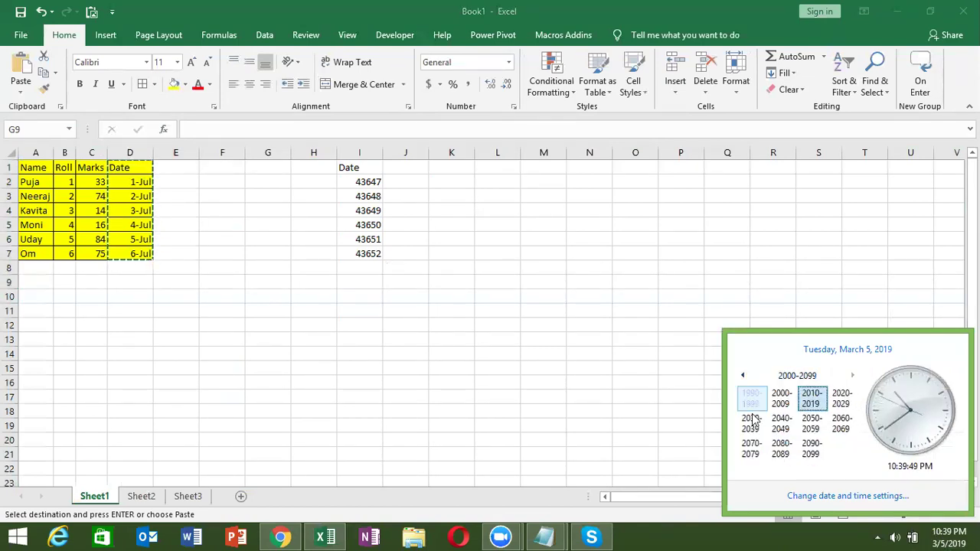
{"action": "left_click", "coordinate": [742, 375]}
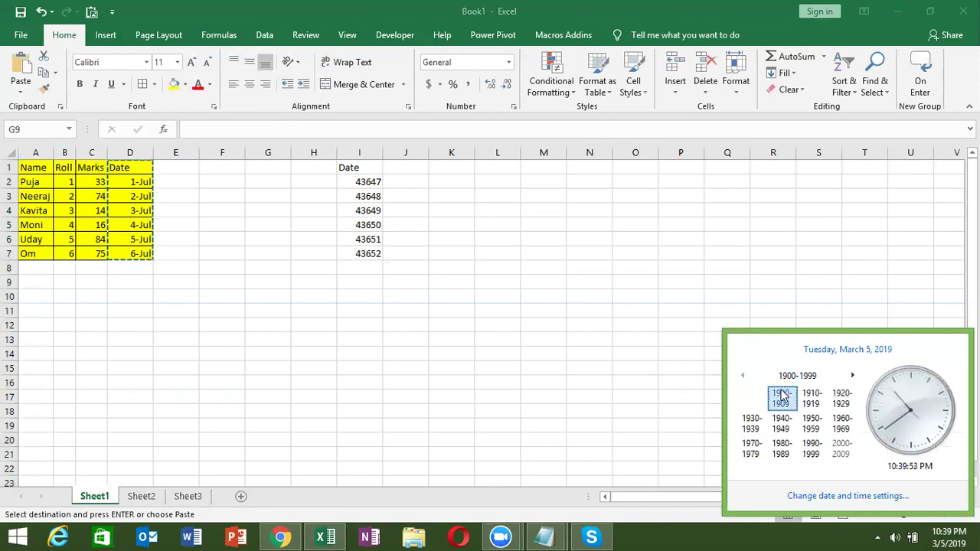
{"action": "key", "text": "Escape"}
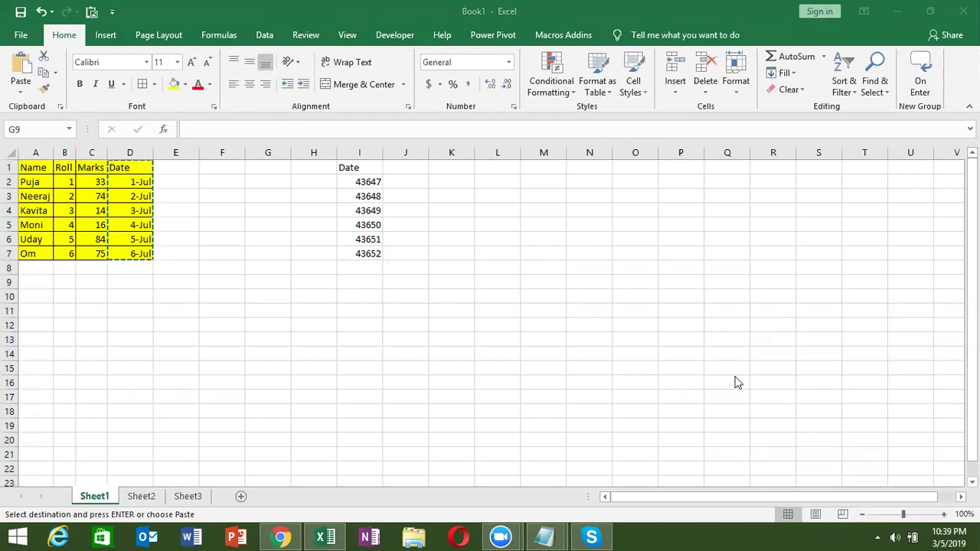
Cancel the pending copy and enter the date 10-Jul-1856 in F11
{"action": "left_click", "coordinate": [217, 309]}
{"action": "key", "text": "Escape"}
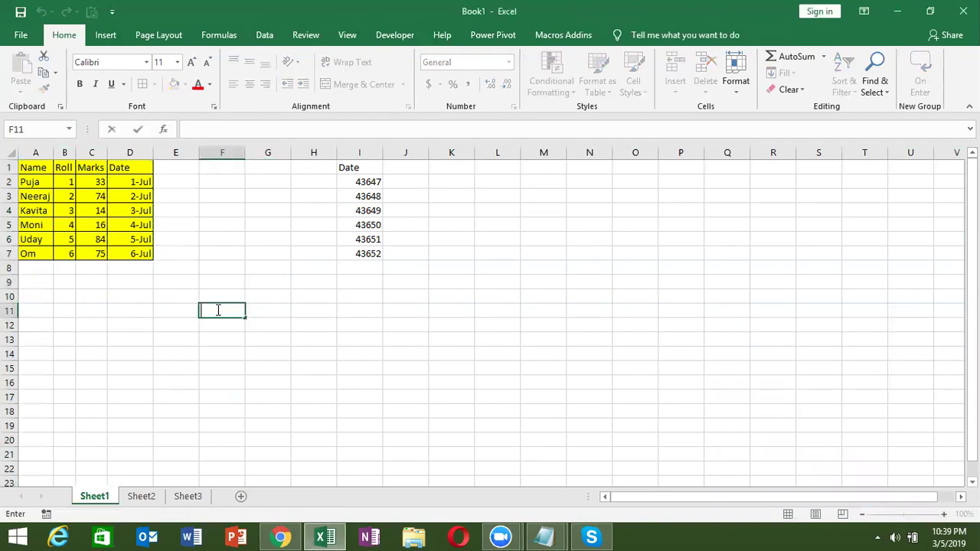
{"action": "type", "text": "10-"}
{"action": "type", "text": "Ju"}
{"action": "type", "text": "l-1856"}
{"action": "key", "text": "Return"}
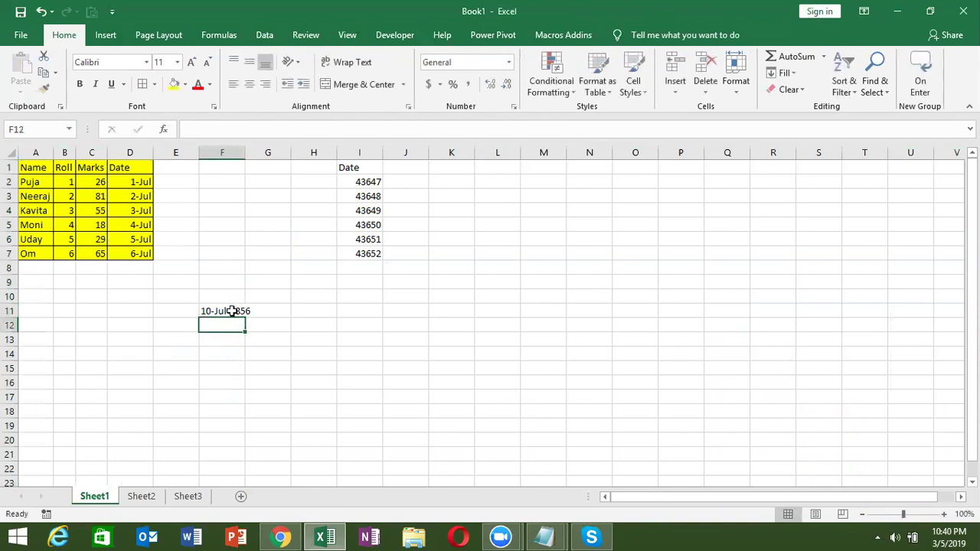
{"action": "left_click", "coordinate": [231, 311]}
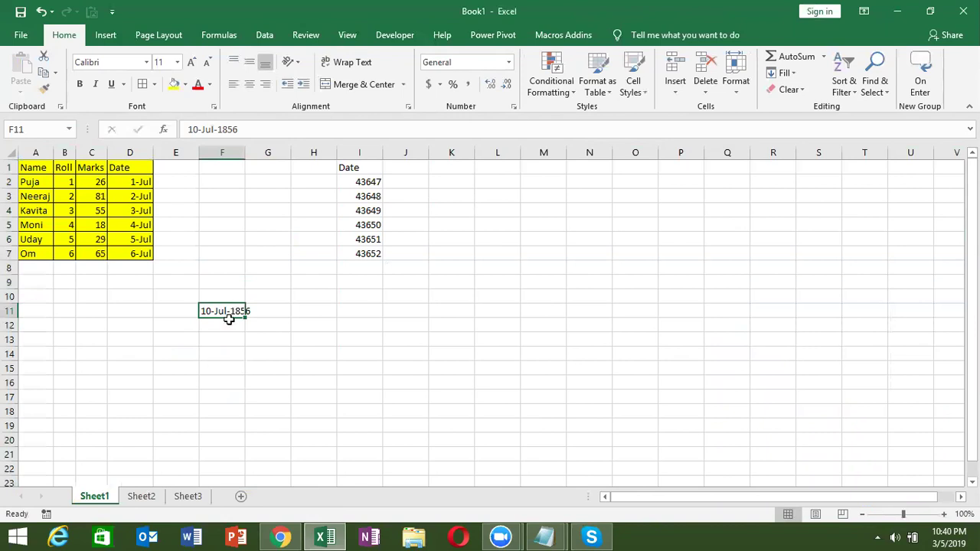
Enter =F11+20 in F12, which returns #VALUE!
{"action": "left_click", "coordinate": [229, 323]}
{"action": "type", "text": "=F11+20"}
{"action": "key", "text": "Return"}
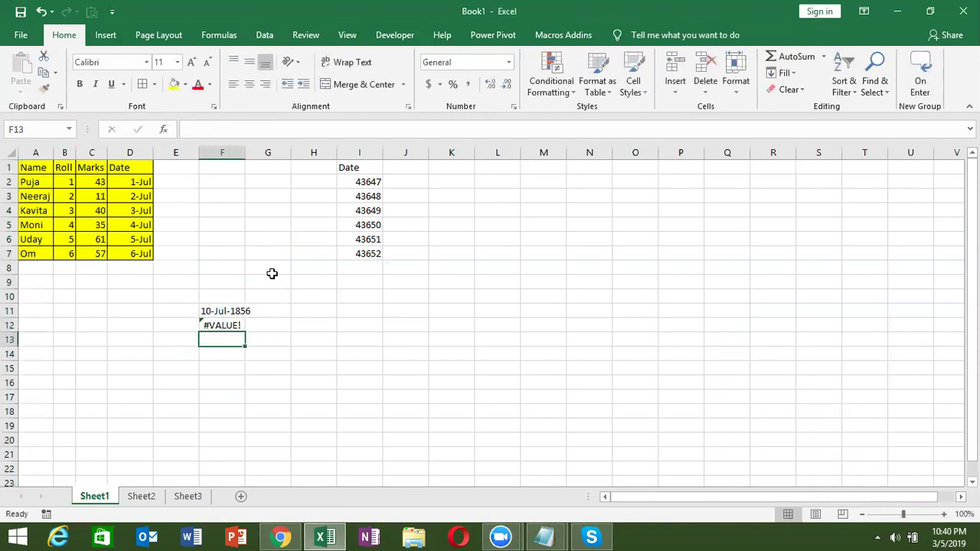
Enter 1 in G8 and format it as a Short Date
{"action": "left_click", "coordinate": [271, 274]}
{"action": "type", "text": "1"}
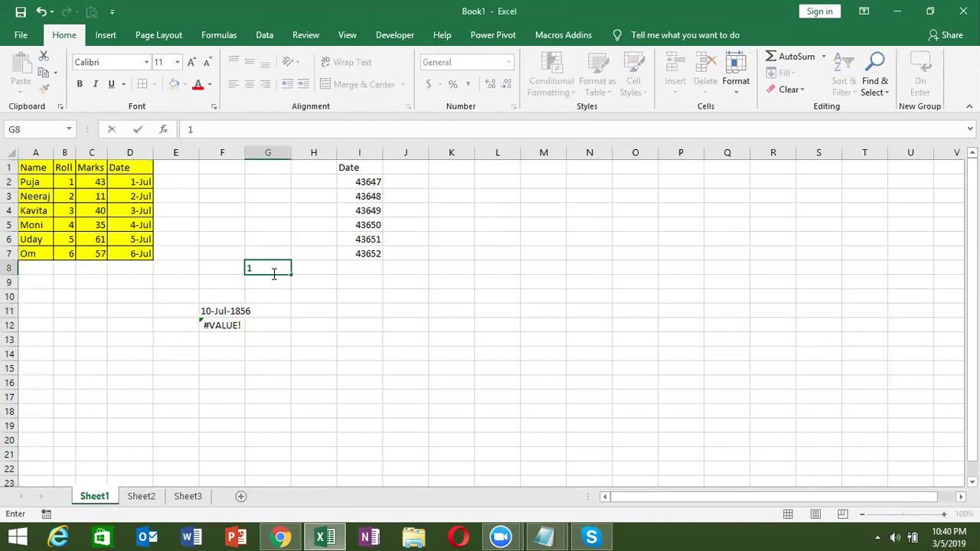
{"action": "key", "text": "Return"}
{"action": "left_click", "coordinate": [273, 270]}
{"action": "left_click", "coordinate": [509, 63]}
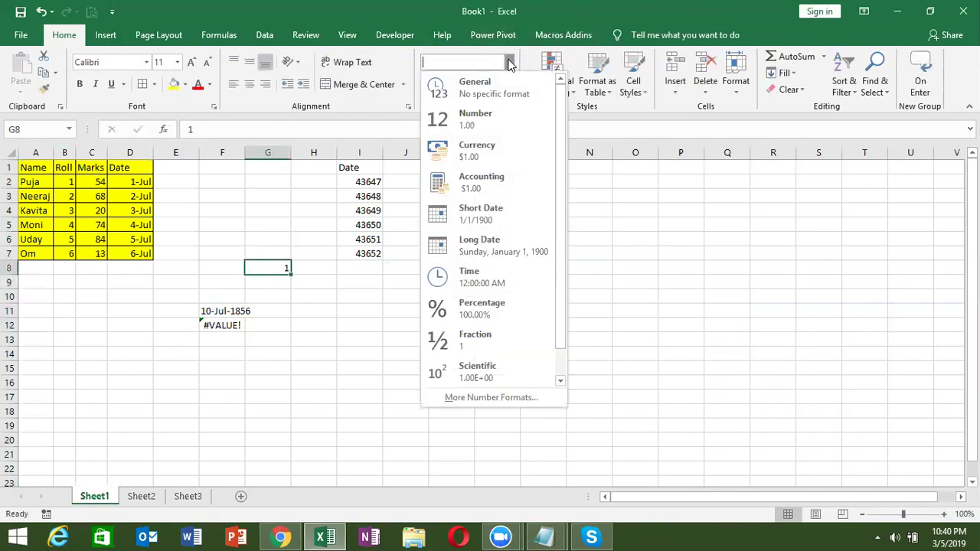
{"action": "left_click", "coordinate": [476, 214]}
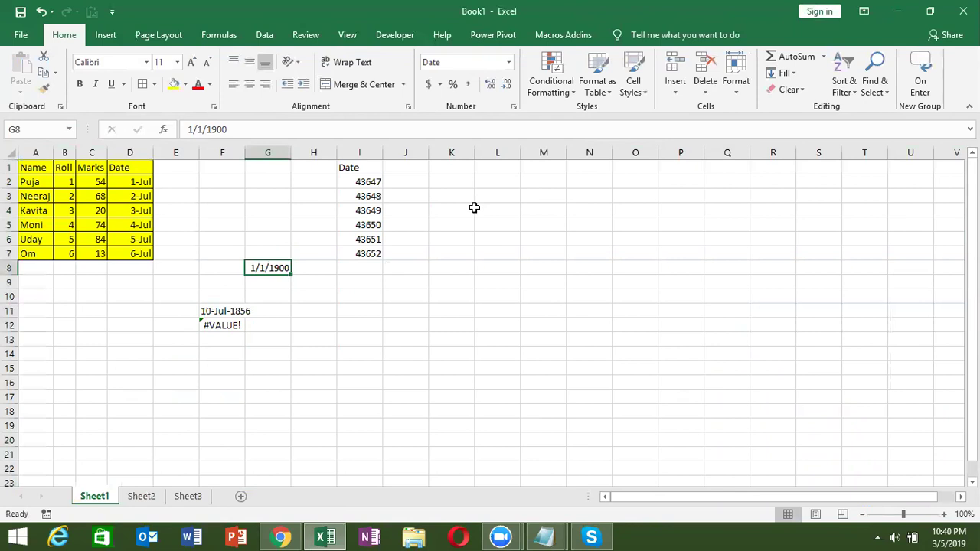
Enter 31, then 32, then 365 in G8 to see the dates they produce
{"action": "type", "text": "31"}
{"action": "key", "text": "Return"}
{"action": "key", "text": "Up"}
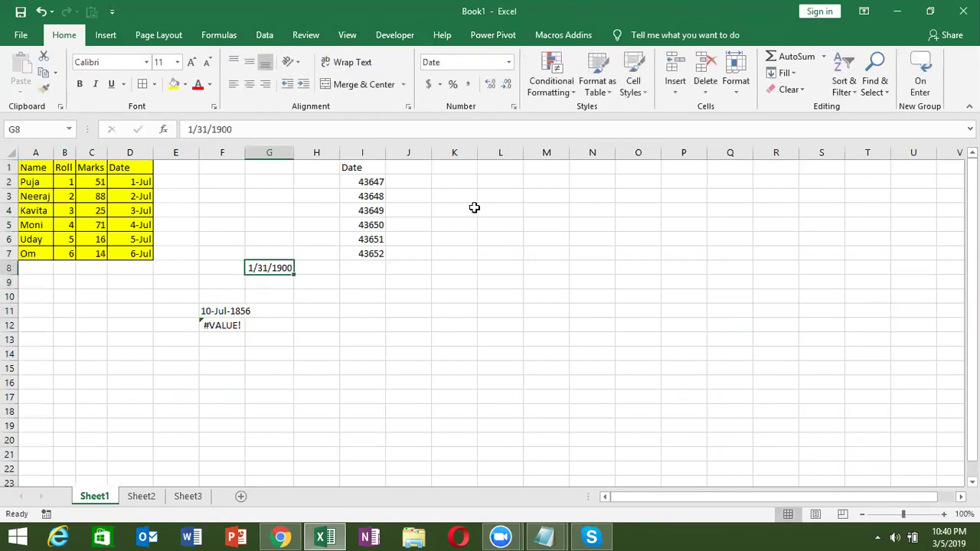
{"action": "type", "text": "32"}
{"action": "key", "text": "Return"}
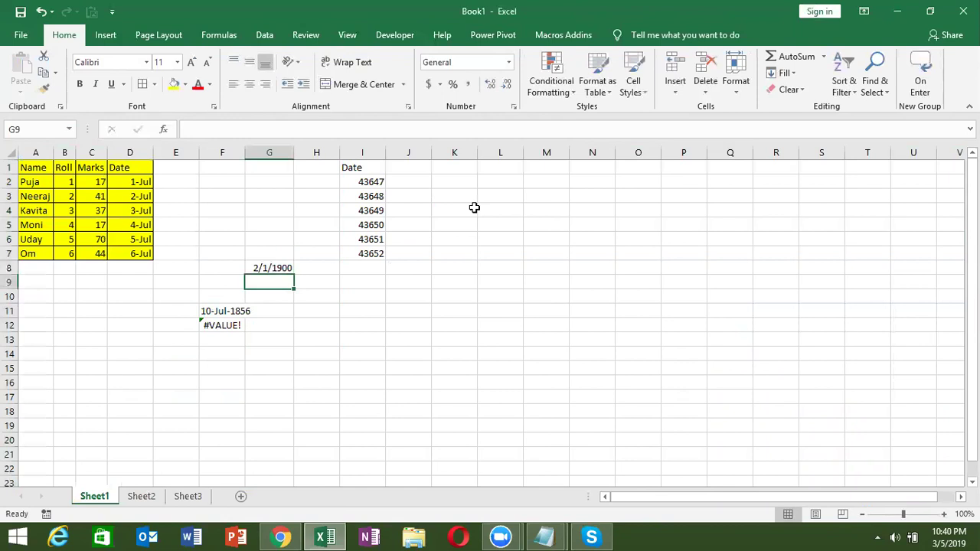
{"action": "key", "text": "Up"}
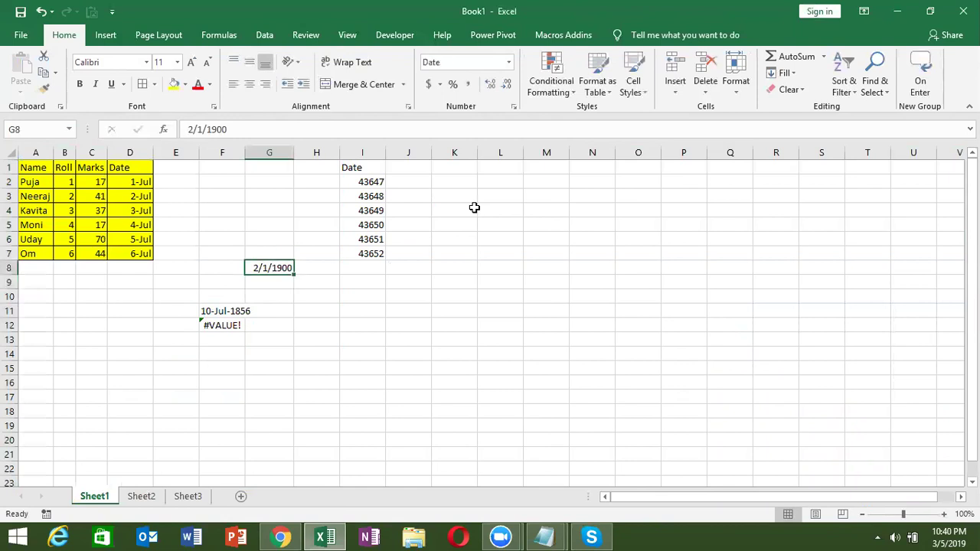
{"action": "type", "text": "365"}
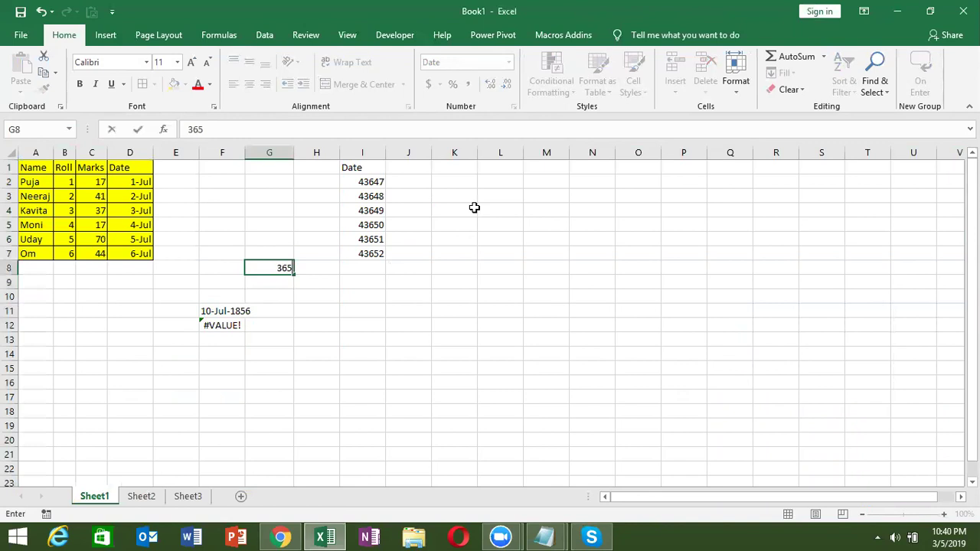
{"action": "key", "text": "Return"}
Replace G8 with 367 and then 43647, which displays 7/1/2019
{"action": "key", "text": "Up"}
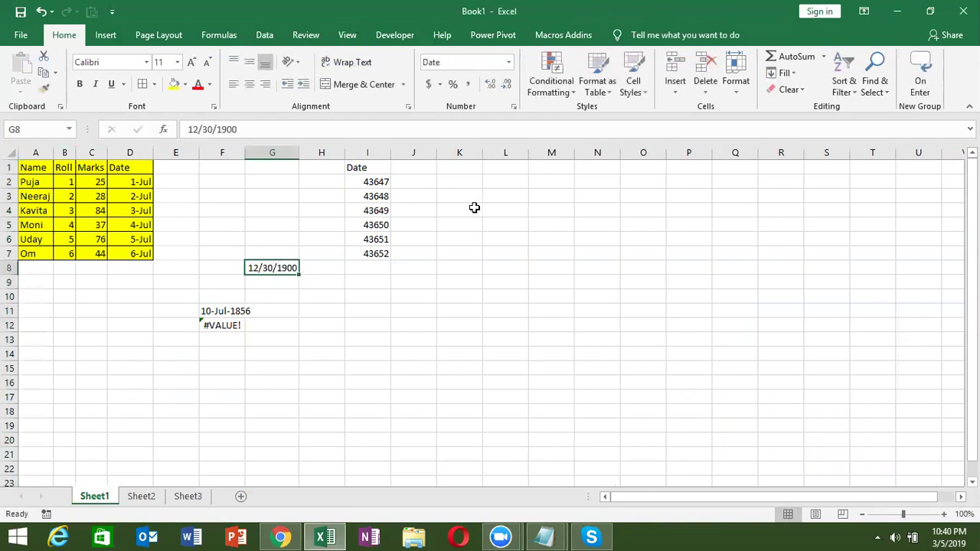
{"action": "type", "text": "367"}
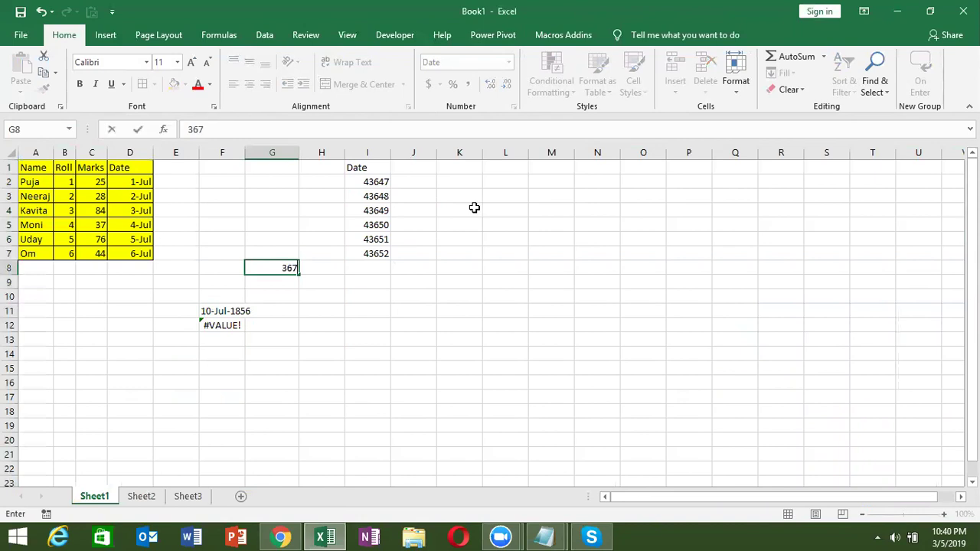
{"action": "key", "text": "Return"}
{"action": "key", "text": "Up"}
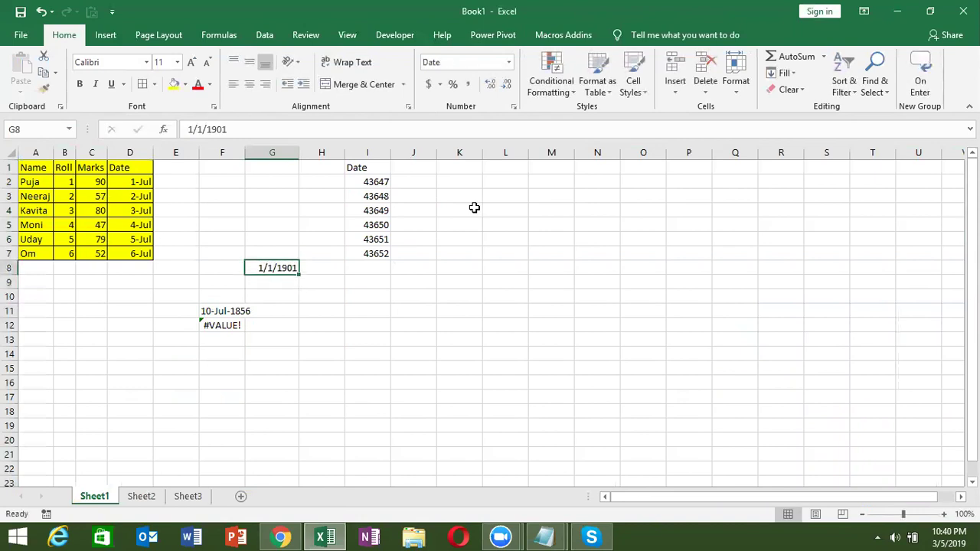
{"action": "type", "text": "43647"}
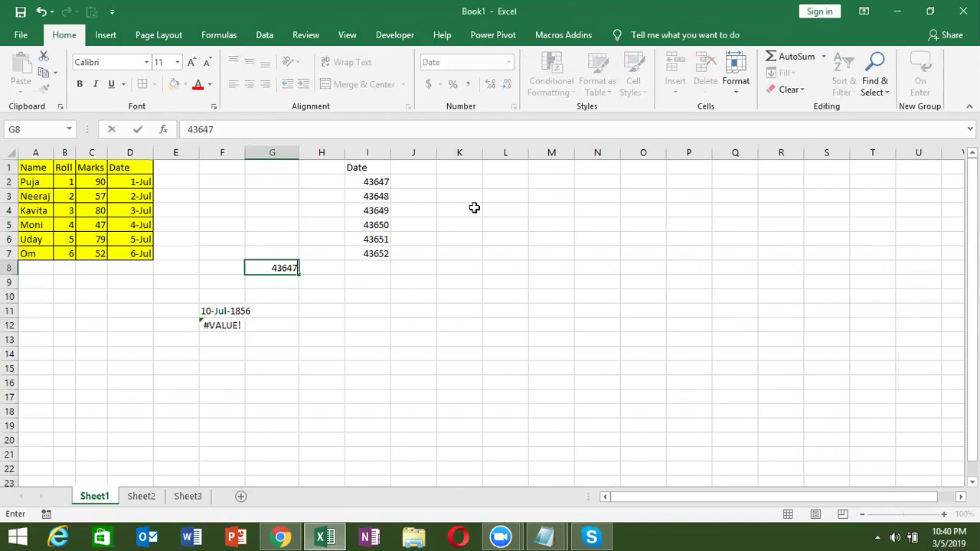
{"action": "key", "text": "Return"}
{"action": "key", "text": "Up"}
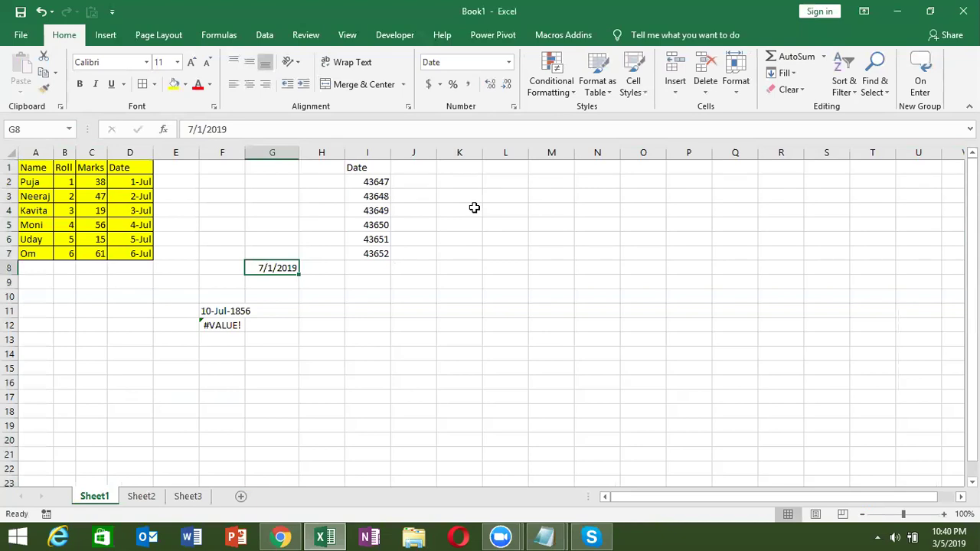
Enter the text 125s in E10
{"action": "left_click", "coordinate": [220, 313]}
{"action": "left_click", "coordinate": [185, 303]}
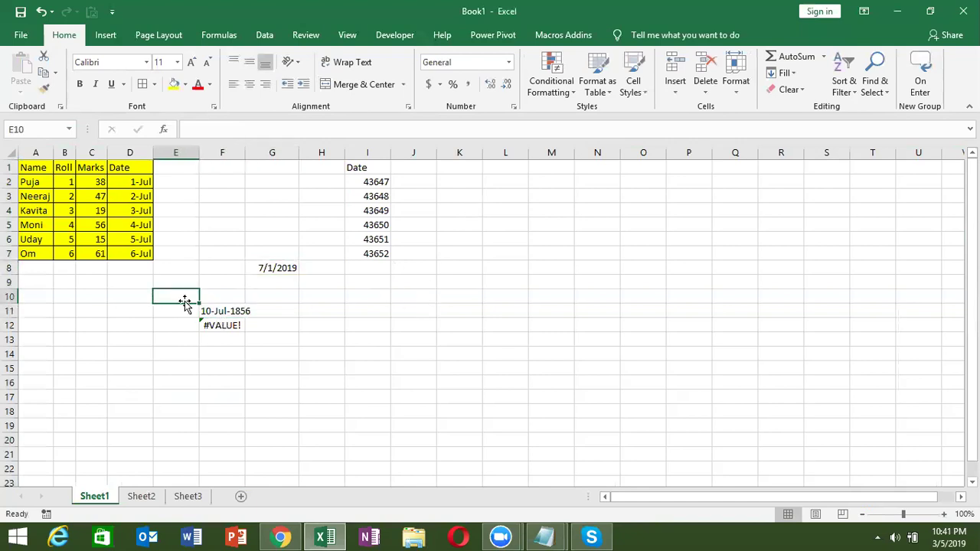
{"action": "type", "text": "as"}
{"action": "key", "text": "BackSpace"}
{"action": "key", "text": "BackSpace"}
{"action": "type", "text": "125s"}
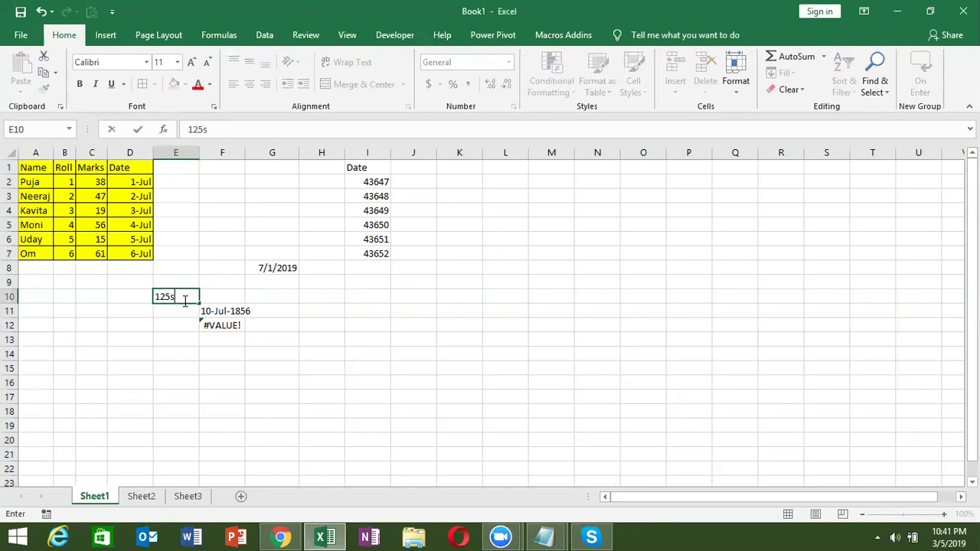
{"action": "key", "text": "Return"}
Enter =E10+20 in F10, which returns #VALUE!
{"action": "key", "text": "Up"}
{"action": "key", "text": "Right"}
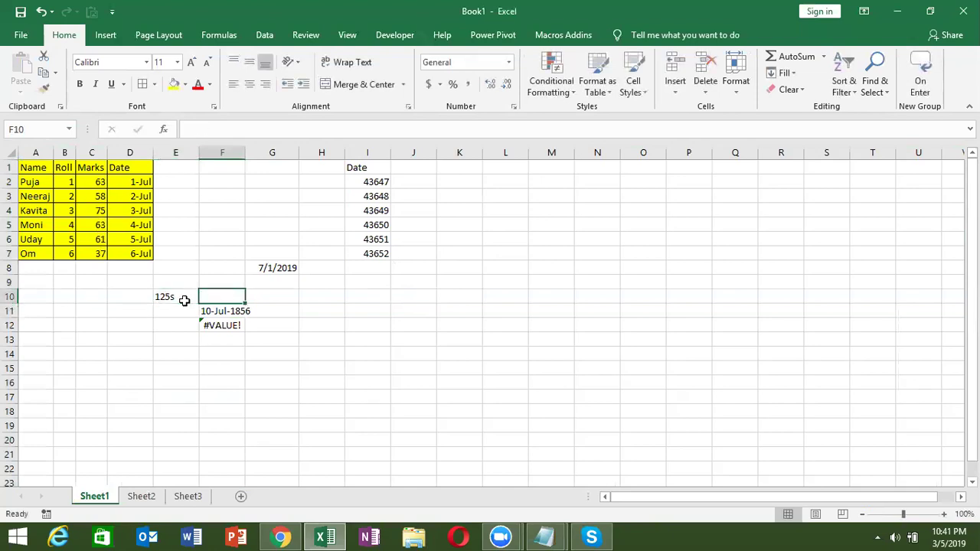
{"action": "type", "text": "="}
{"action": "left_click", "coordinate": [184, 301]}
{"action": "type", "text": "+20"}
{"action": "key", "text": "Return"}
Inspect F12's formula without changes, then abandon a started entry in G9
{"action": "left_click", "coordinate": [232, 324]}
{"action": "double_click", "coordinate": [232, 323]}
{"action": "key", "text": "Escape"}
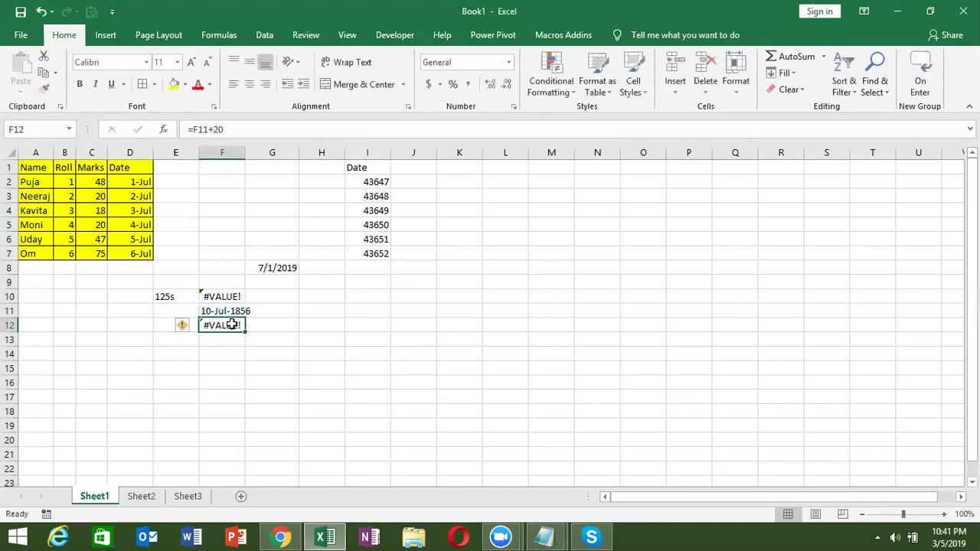
{"action": "left_click", "coordinate": [280, 283]}
{"action": "type", "text": "="}
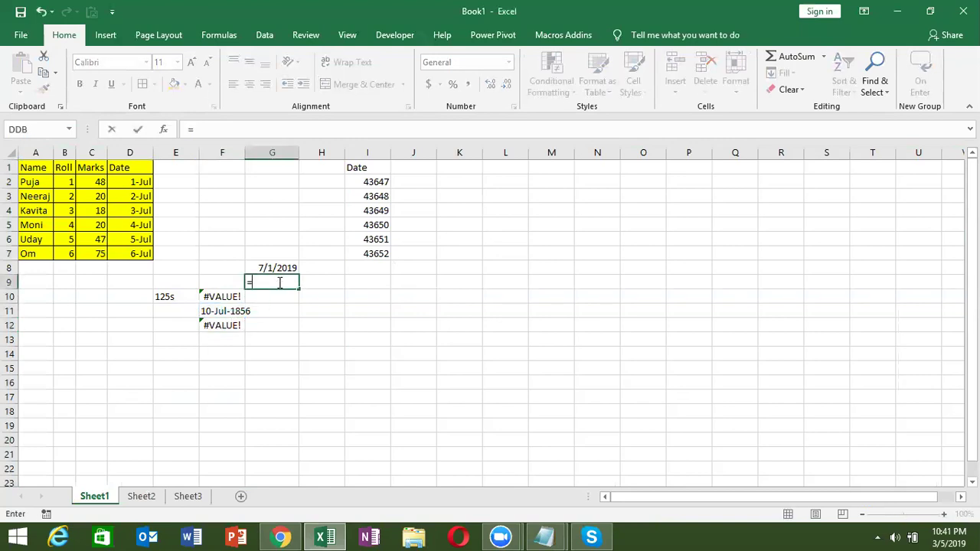
{"action": "key", "text": "Up"}
{"action": "key", "text": "Escape"}
Show G8 as a day-month-year date and enter =G8+20 in H8
{"action": "key", "text": "Up"}
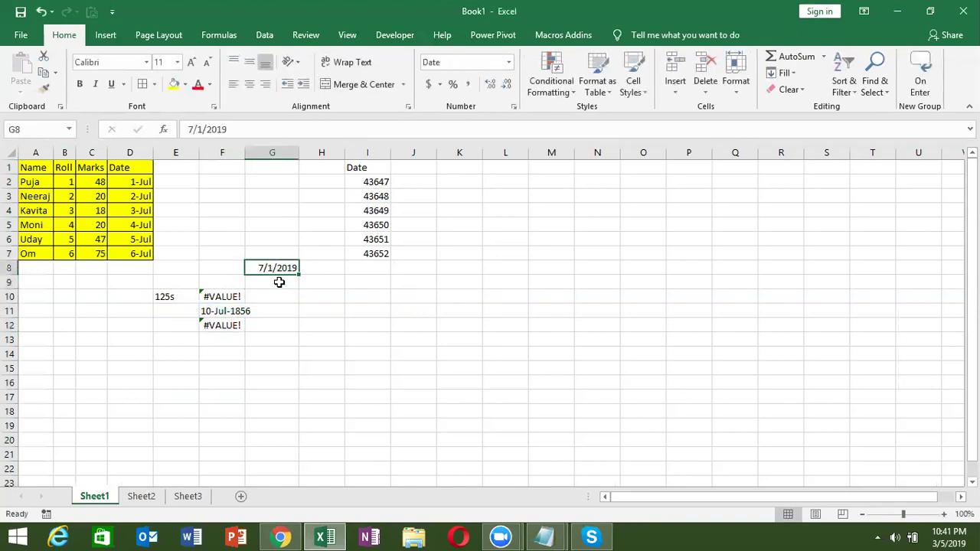
{"action": "key", "text": "ctrl+shift+3"}
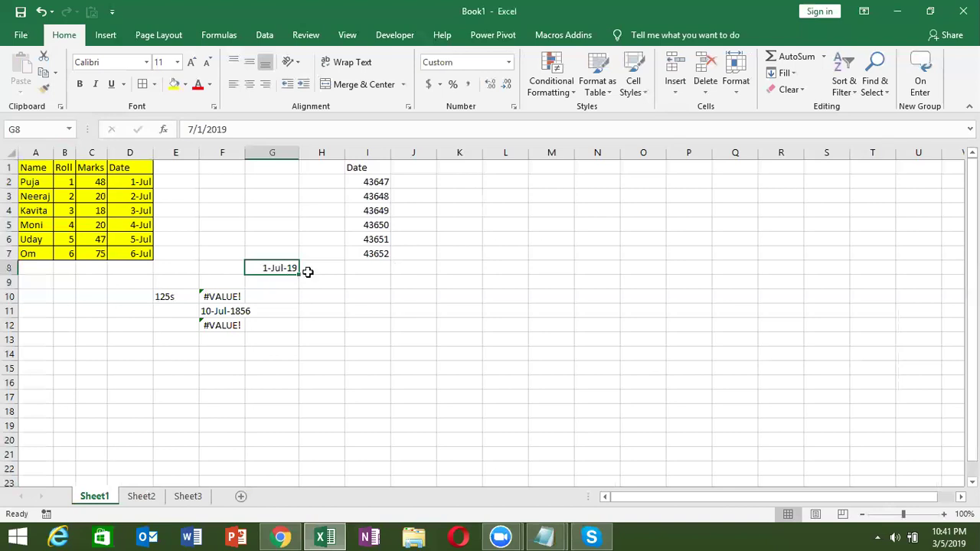
{"action": "left_click", "coordinate": [313, 269]}
{"action": "type", "text": "=G8+20"}
{"action": "key", "text": "Return"}
Set G8 and H8 to General, showing 43647 and 43667, then copy D1:D7
{"action": "left_click", "coordinate": [313, 269]}
{"action": "left_click", "coordinate": [288, 271]}
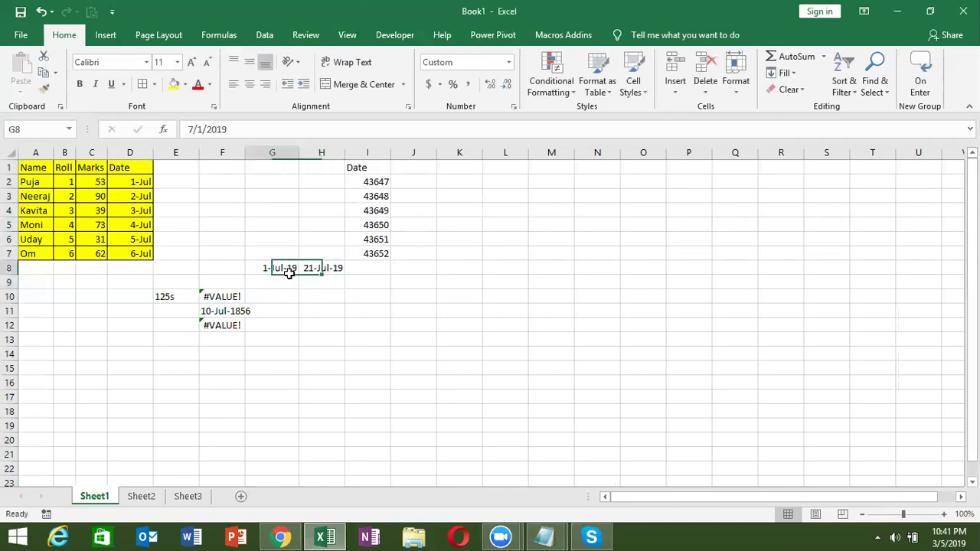
{"action": "left_click", "coordinate": [509, 63]}
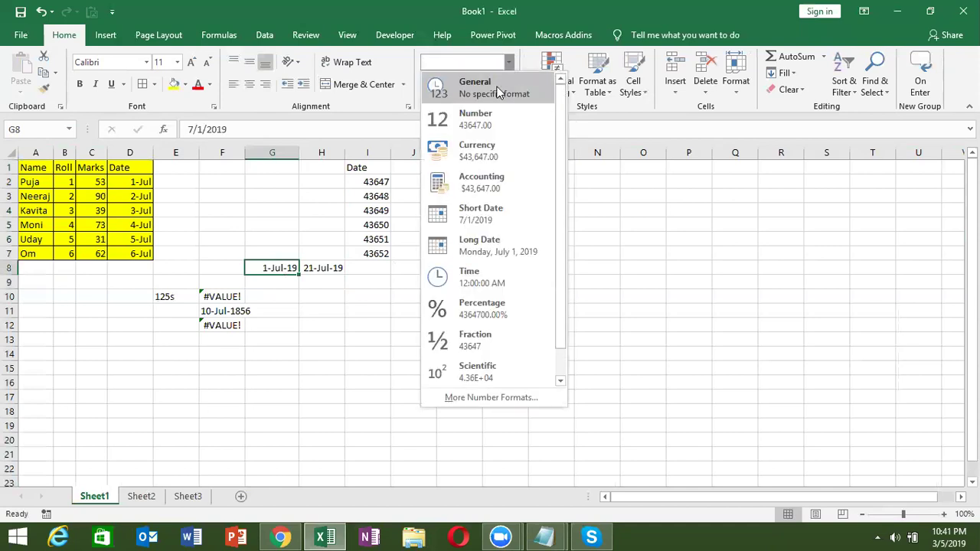
{"action": "left_click", "coordinate": [498, 92]}
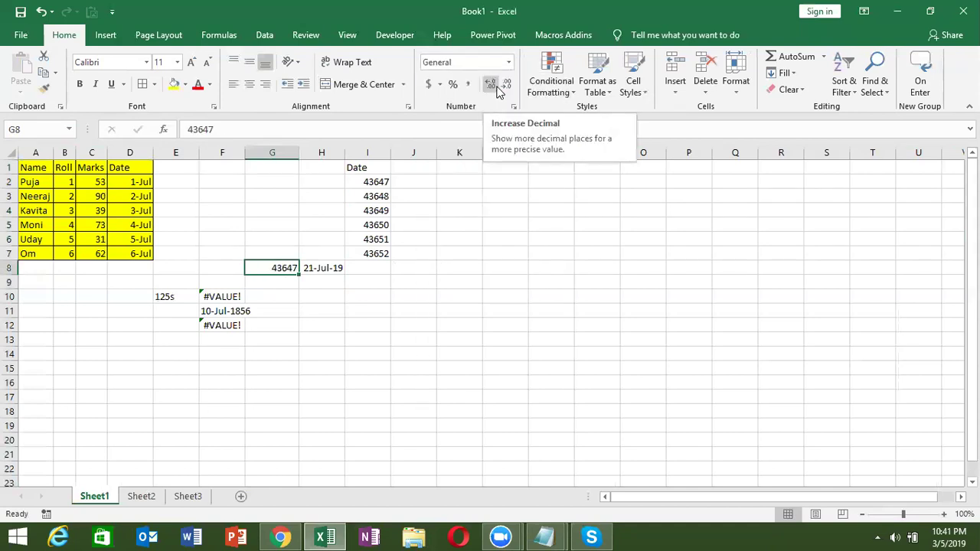
{"action": "left_click", "coordinate": [329, 269]}
{"action": "key", "text": "ctrl+shift+grave"}
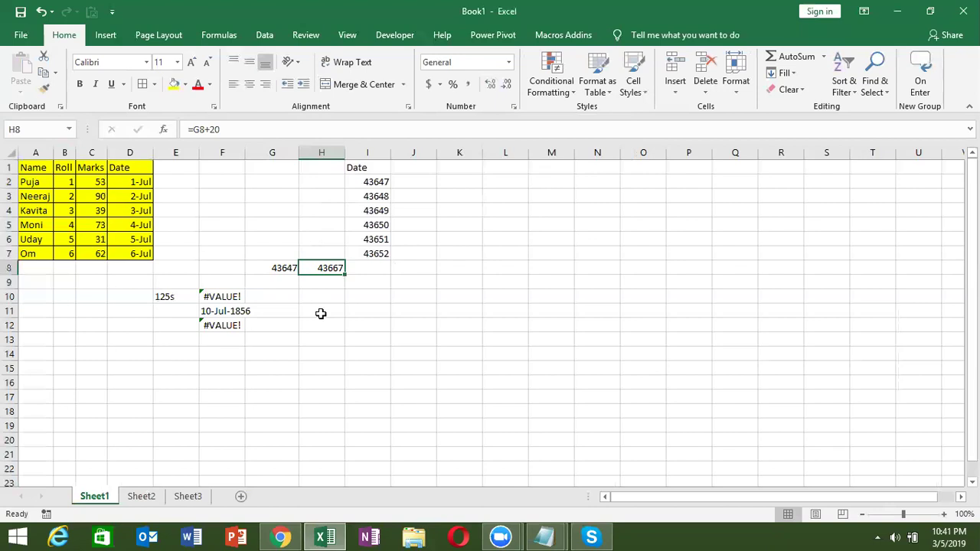
{"action": "left_click_drag", "start_coordinate": [135, 167], "coordinate": [132, 255]}
{"action": "key", "text": "ctrl+c"}
Paste D1:D7 into J1 as values and number formats, then go to Sheet2
{"action": "left_click", "coordinate": [409, 167]}
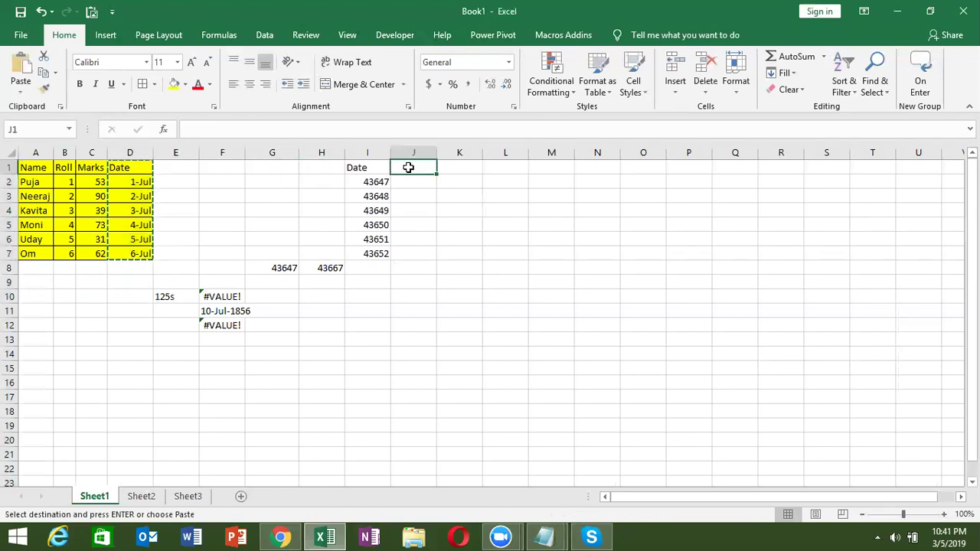
{"action": "right_click", "coordinate": [409, 166]}
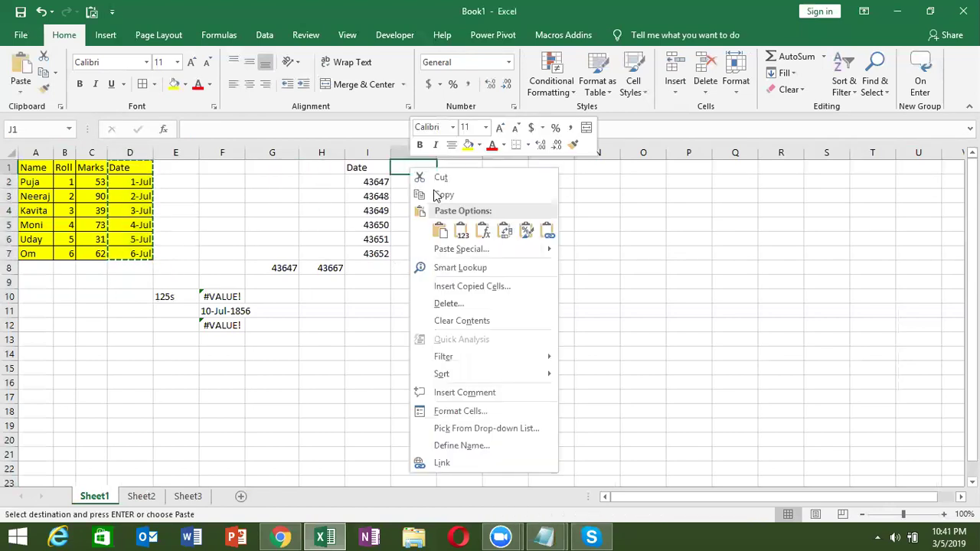
{"action": "left_click", "coordinate": [435, 248]}
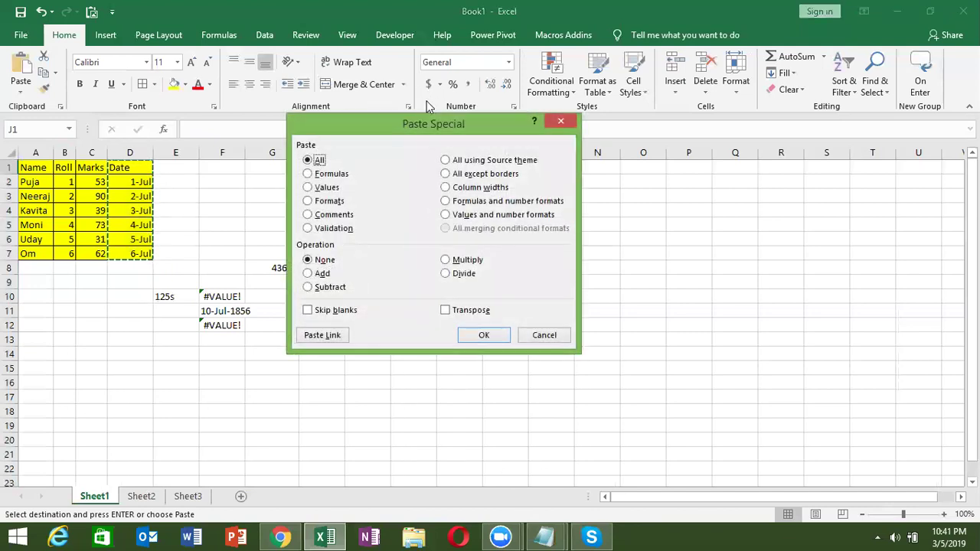
{"action": "left_click_drag", "start_coordinate": [429, 132], "coordinate": [663, 141]}
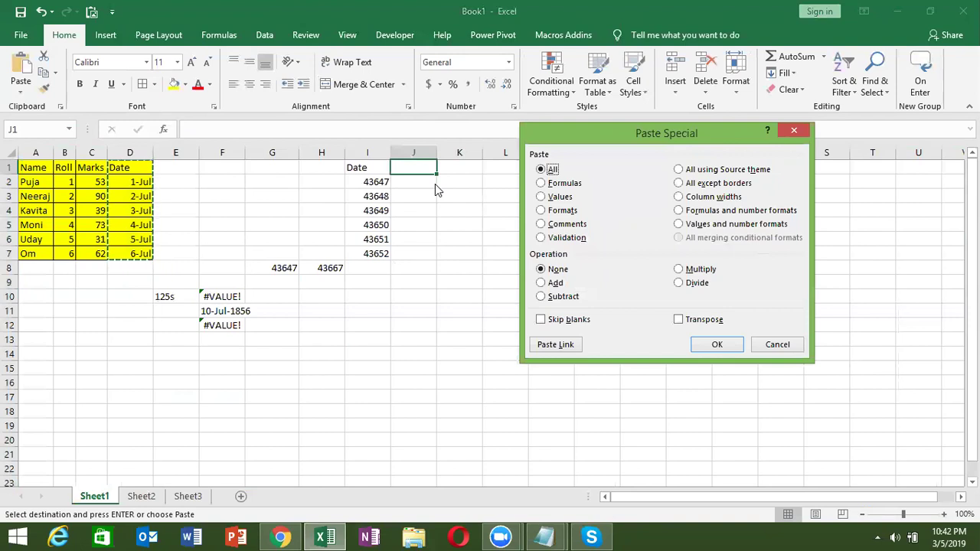
{"action": "left_click", "coordinate": [679, 224]}
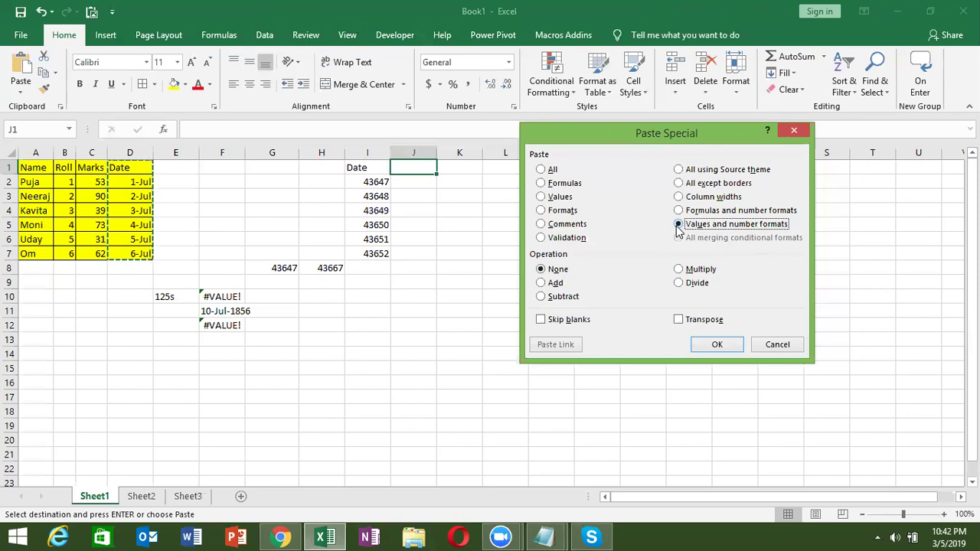
{"action": "left_click", "coordinate": [717, 346]}
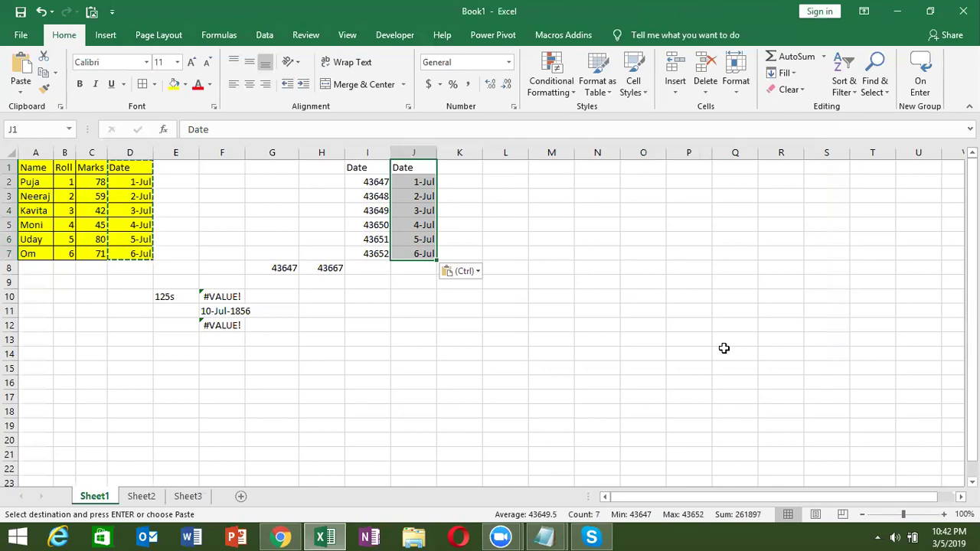
{"action": "left_click", "coordinate": [141, 498]}
Enter 20 in A2 and 30 in B2 on Sheet2
{"action": "left_click", "coordinate": [75, 182]}
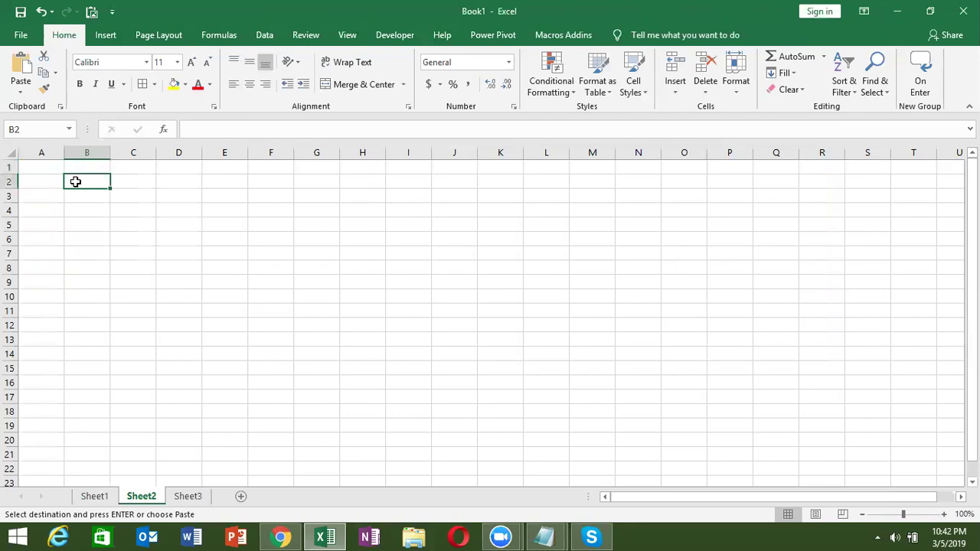
{"action": "key", "text": "Up"}
{"action": "key", "text": "Left"}
{"action": "key", "text": "Down"}
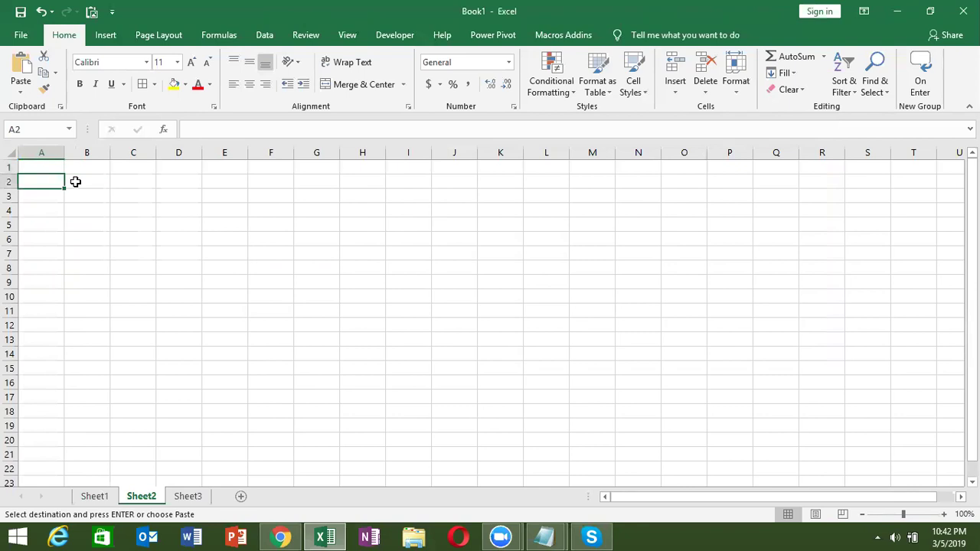
{"action": "type", "text": "20"}
{"action": "key", "text": "Tab"}
{"action": "type", "text": "30"}
{"action": "key", "text": "Tab"}
Copy A2's 20 and paste it over B2
{"action": "key", "text": "Left"}
{"action": "key", "text": "Left"}
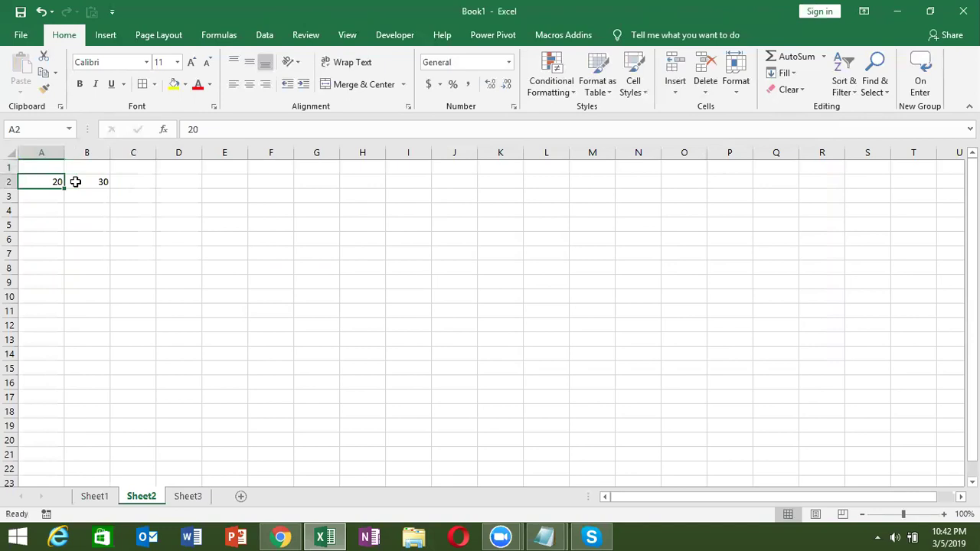
{"action": "left_click", "coordinate": [76, 181], "text": "ctrl"}
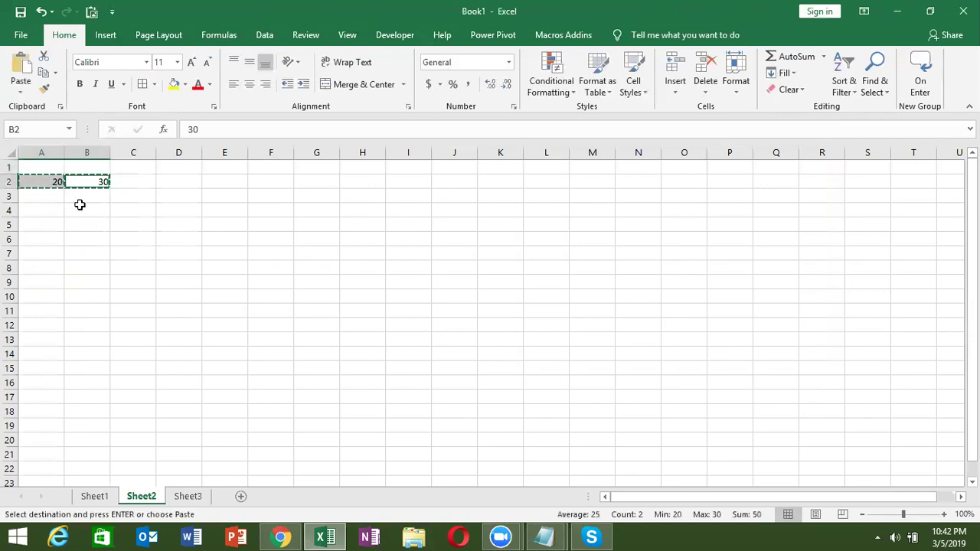
{"action": "left_click", "coordinate": [79, 207]}
{"action": "key", "text": "Escape"}
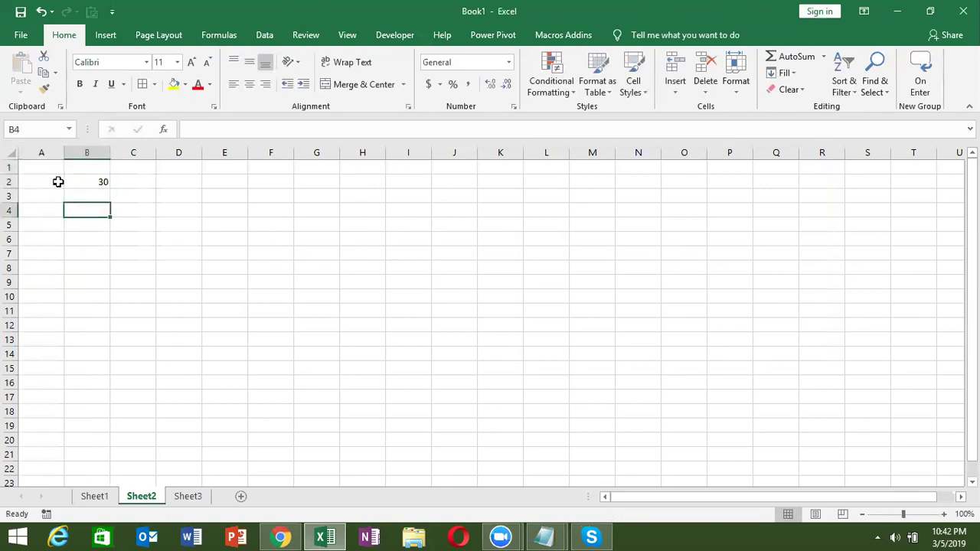
{"action": "left_click", "coordinate": [58, 181]}
{"action": "key", "text": "ctrl+c"}
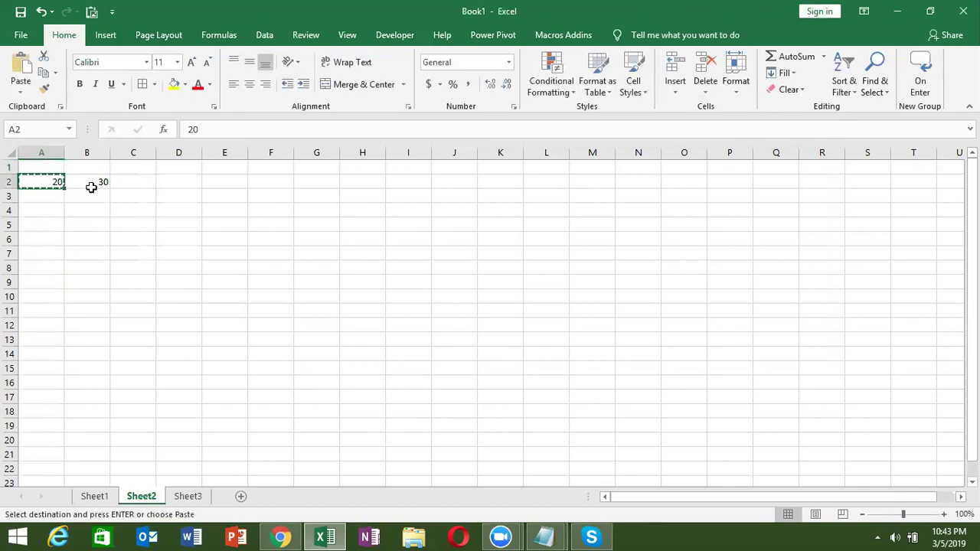
{"action": "left_click", "coordinate": [89, 185]}
{"action": "key", "text": "ctrl+v"}
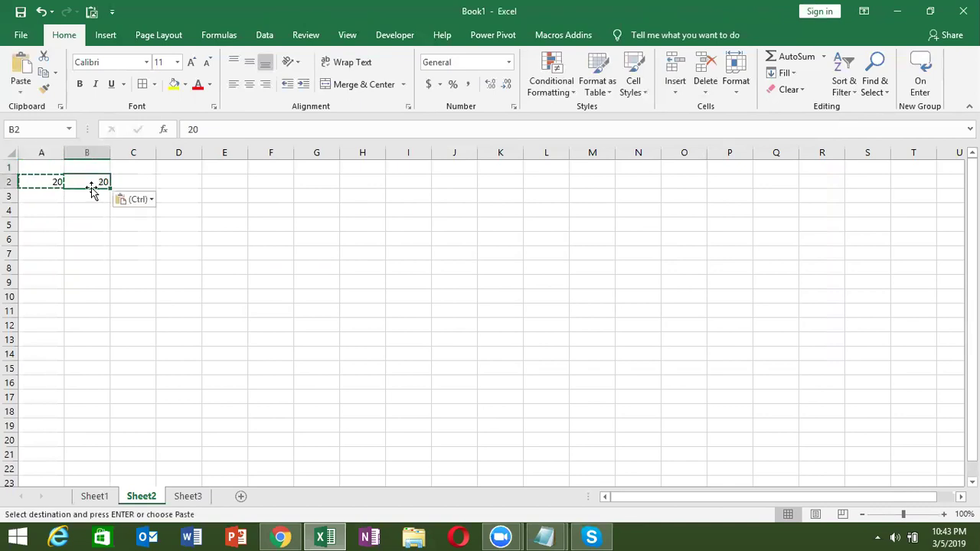
Paste the copied 20 onto B2 with Paste Special's Add operation, making it 40
{"action": "right_click", "coordinate": [91, 187]}
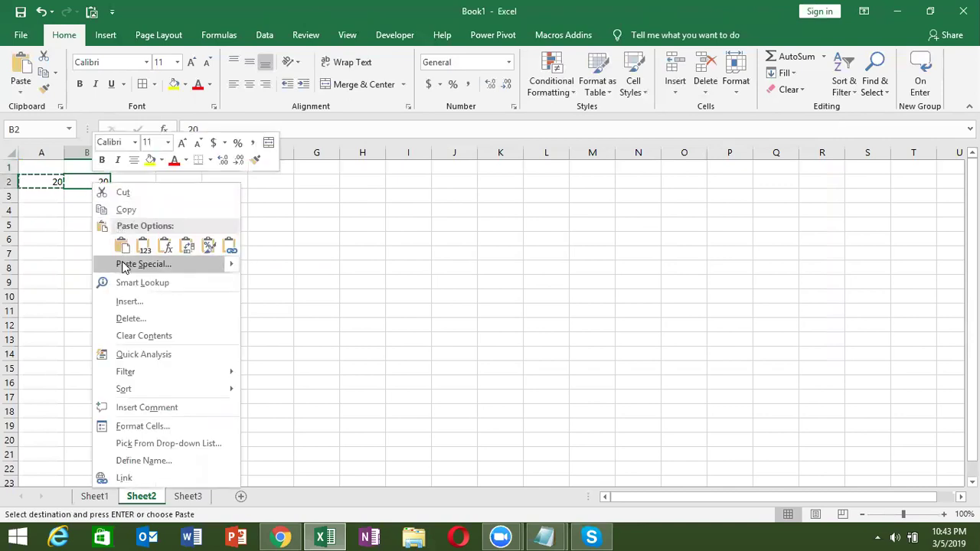
{"action": "left_click", "coordinate": [127, 264]}
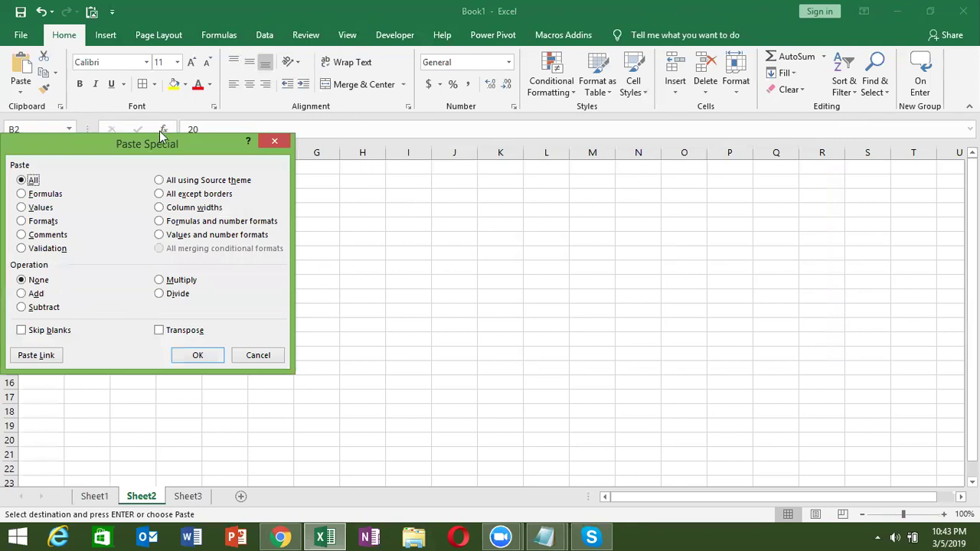
{"action": "left_click_drag", "start_coordinate": [161, 143], "coordinate": [465, 127]}
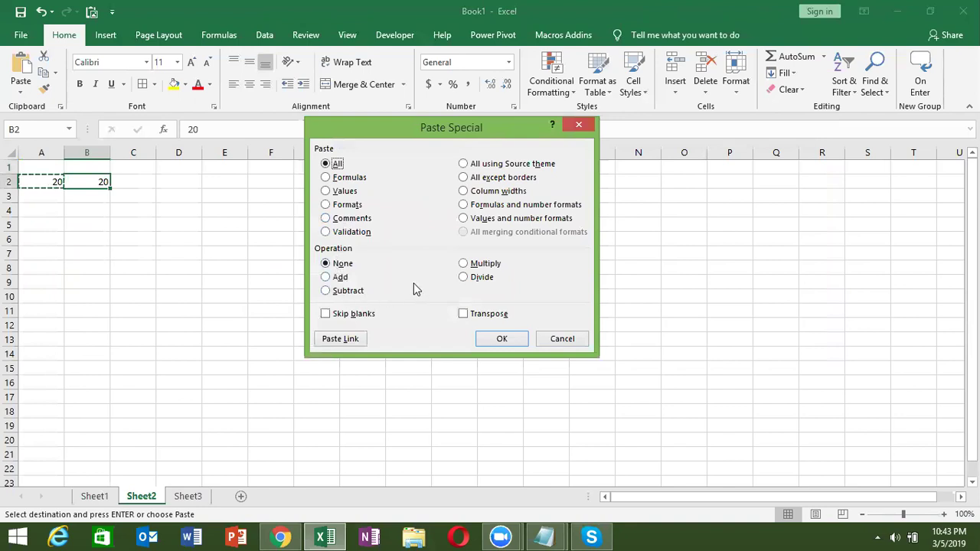
{"action": "left_click", "coordinate": [342, 280]}
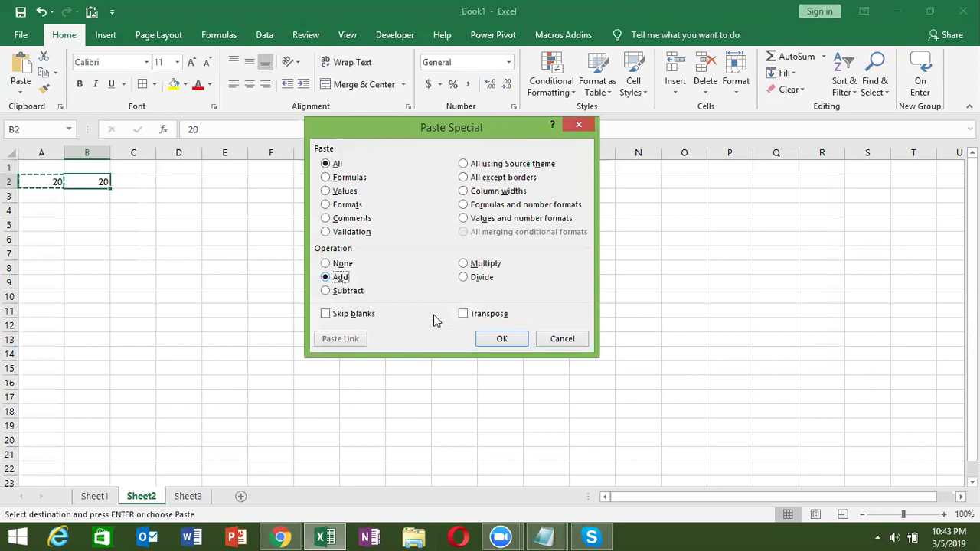
{"action": "left_click", "coordinate": [509, 342]}
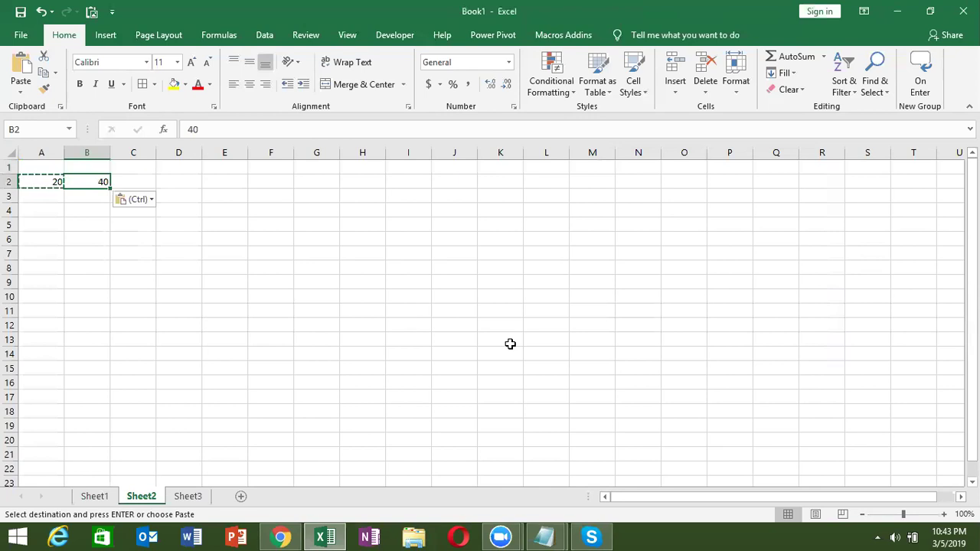
{"action": "key", "text": "Left"}
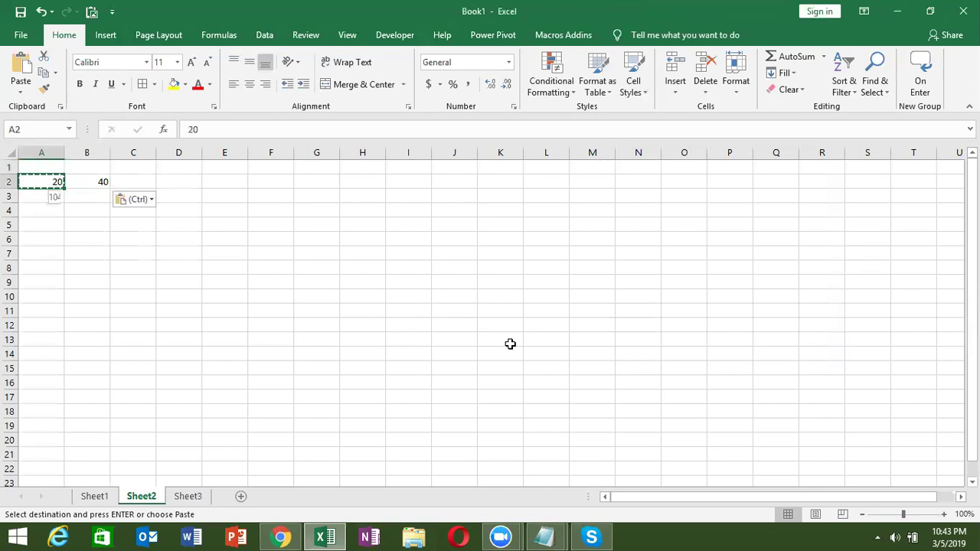
{"action": "key", "text": "shift+space"}
Clear row 2 and enter 20, then 20%, in B2
{"action": "key", "text": "Delete"}
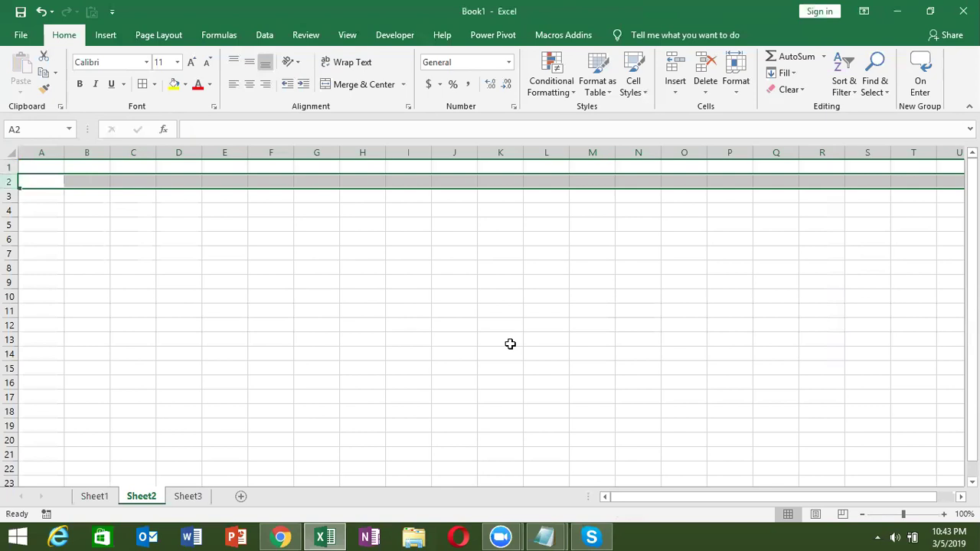
{"action": "key", "text": "Left"}
{"action": "key", "text": "Right"}
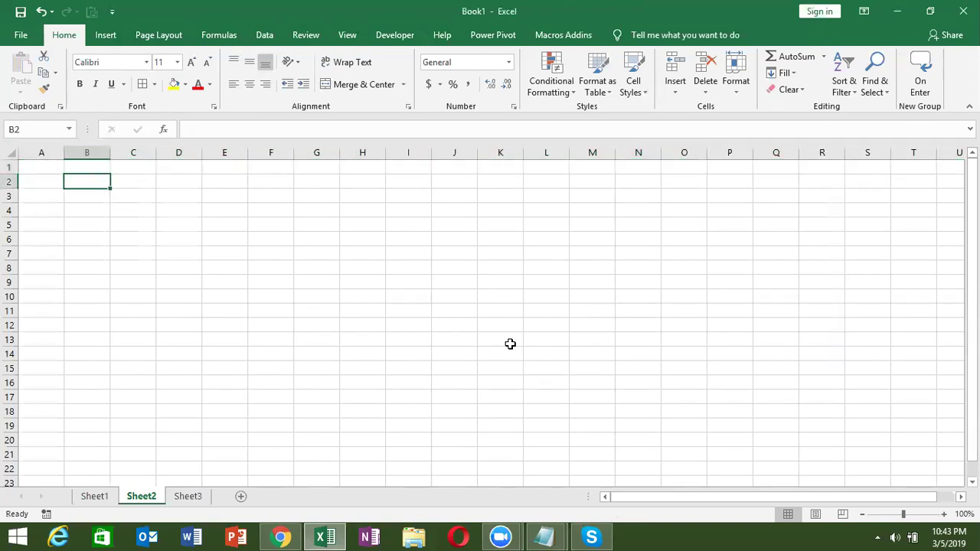
{"action": "type", "text": "20"}
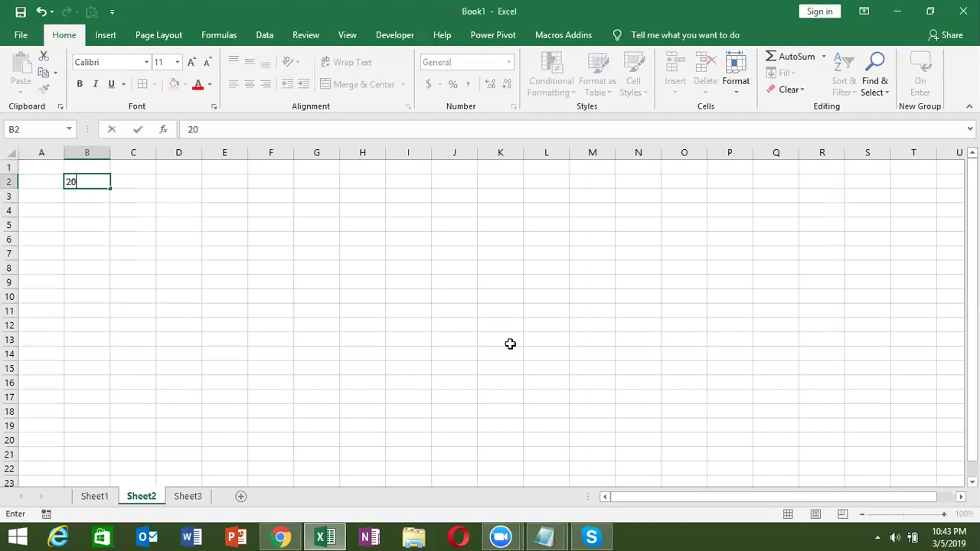
{"action": "key", "text": "Tab"}
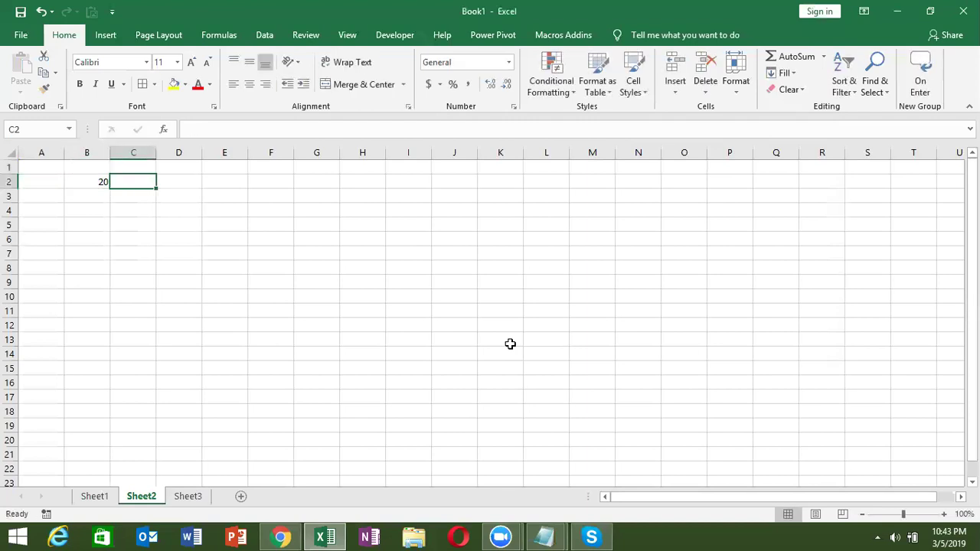
{"action": "key", "text": "Left"}
{"action": "type", "text": "20"}
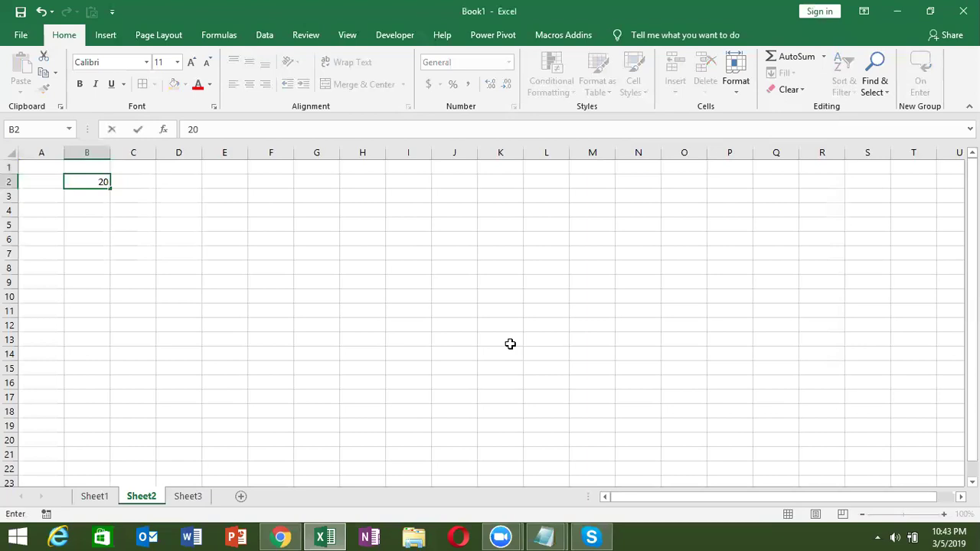
{"action": "type", "text": "%"}
{"action": "key", "text": "Return"}
Enter 20 in C2 and 0.20 in D2 with Percent Style, giving 2000% and 20%
{"action": "key", "text": "Up"}
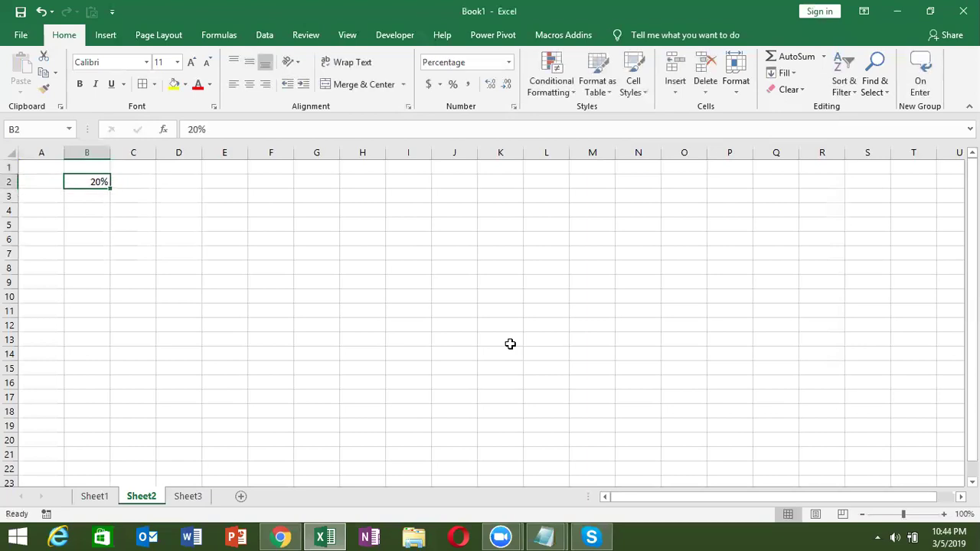
{"action": "key", "text": "Right"}
{"action": "type", "text": "20"}
{"action": "key", "text": "Right"}
{"action": "key", "text": "Left"}
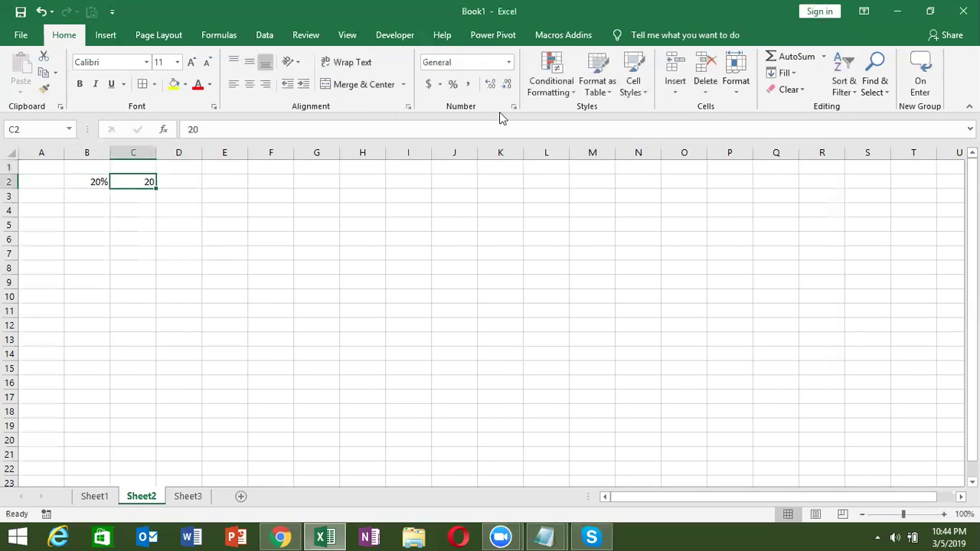
{"action": "left_click", "coordinate": [458, 85]}
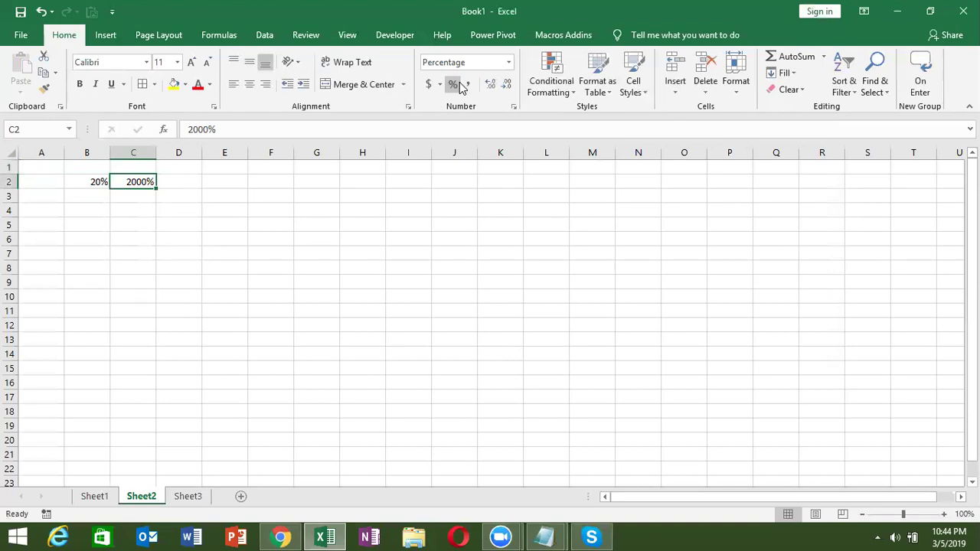
{"action": "left_click", "coordinate": [196, 182]}
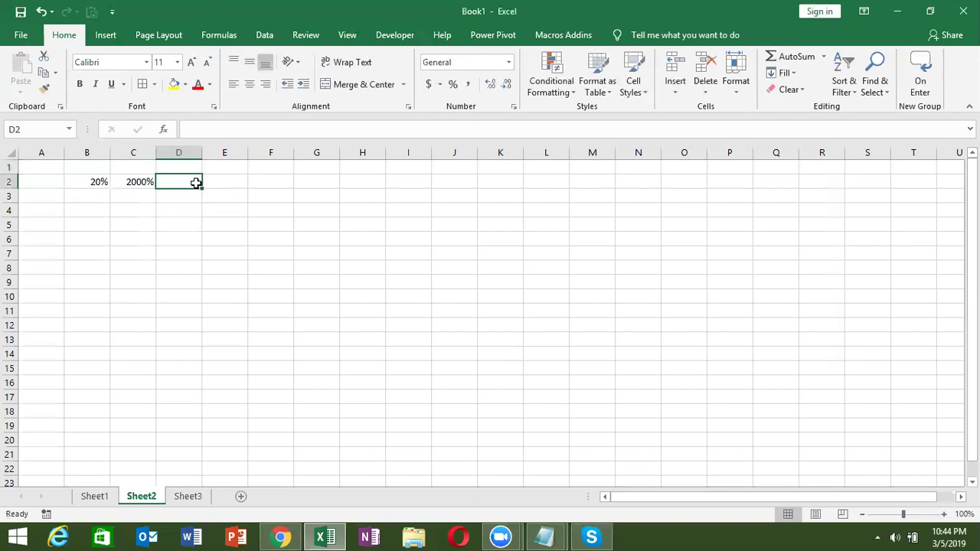
{"action": "type", "text": "0.20"}
{"action": "key", "text": "Return"}
{"action": "left_click", "coordinate": [196, 182]}
{"action": "left_click", "coordinate": [452, 85]}
Remove row 2's percentage examples with Ctrl+minus
{"action": "key", "text": "shift+space"}
{"action": "key", "text": "ctrl+minus"}
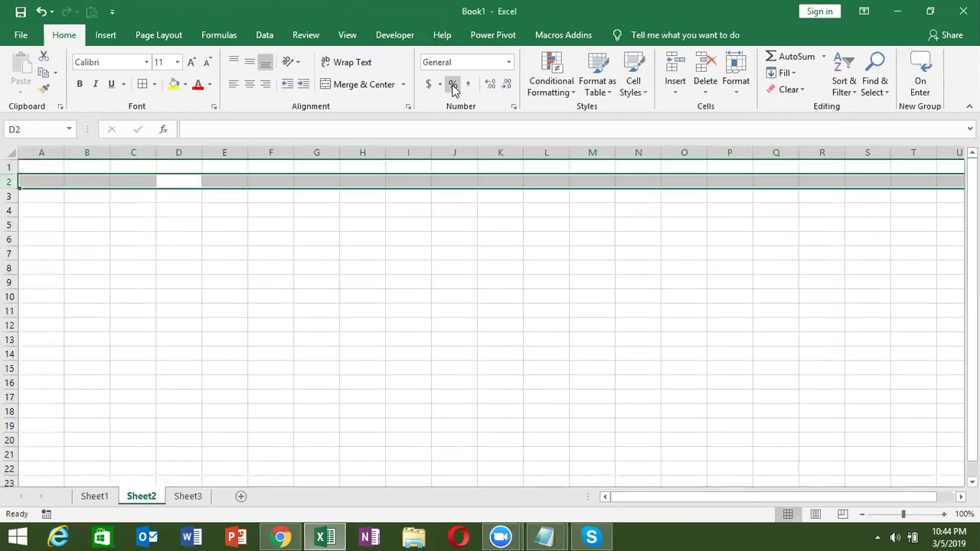
{"action": "key", "text": "Up"}
Put a % heading in A1 and =RANDBETWEEN(10,90) in A2
{"action": "key", "text": "Left"}
{"action": "key", "text": "Left"}
{"action": "key", "text": "Left"}
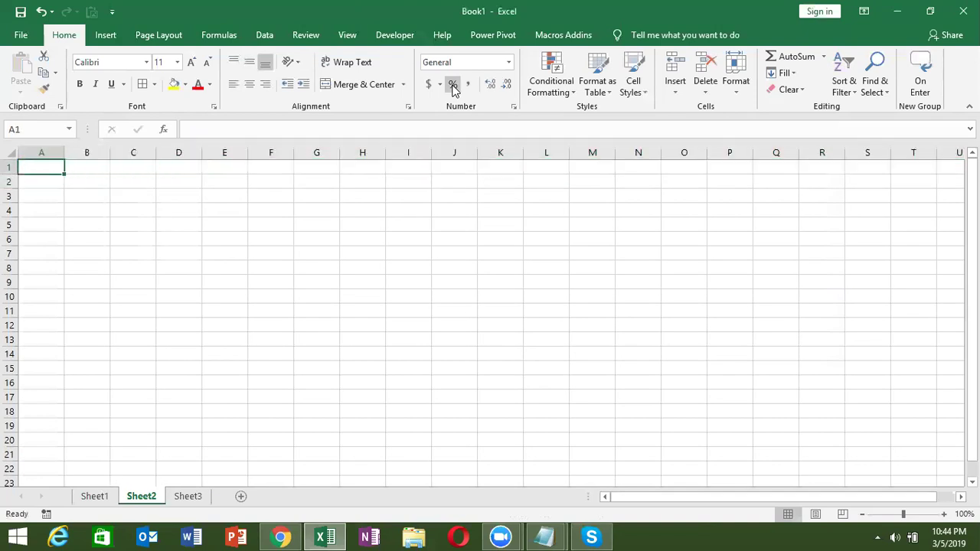
{"action": "type", "text": "%"}
{"action": "key", "text": "Return"}
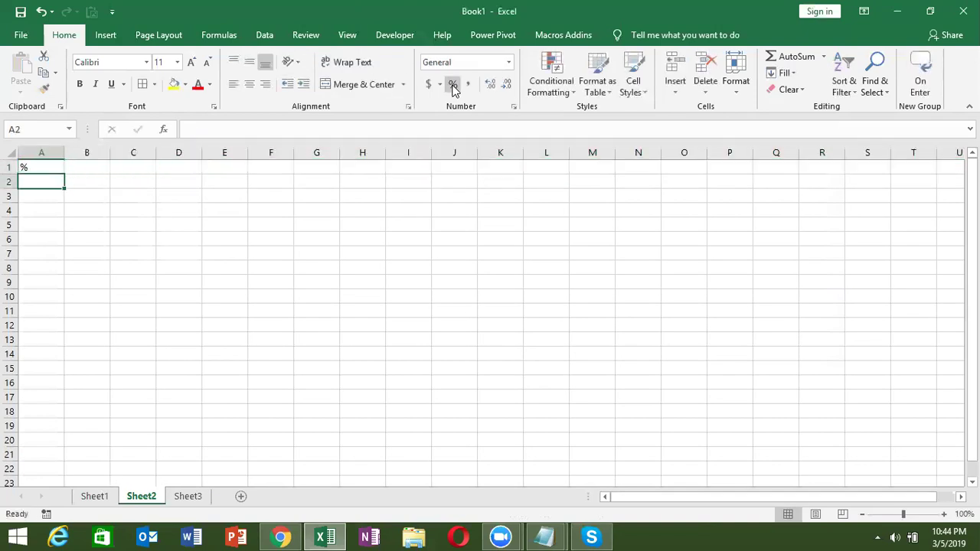
{"action": "type", "text": "=ra"}
{"action": "key", "text": "Down"}
{"action": "key", "text": "Down"}
{"action": "key", "text": "Tab"}
{"action": "type", "text": "10,90"}
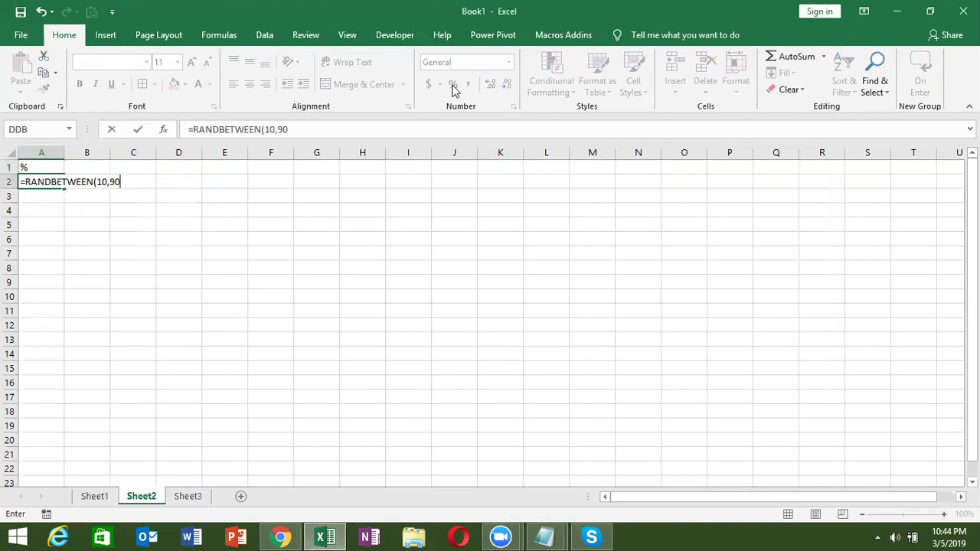
{"action": "key", "text": "Return"}
Fill the RANDBETWEEN formula across A2:I14 with Ctrl+R and Ctrl+D
{"action": "key", "text": "shift+Right"}
{"action": "key", "text": "shift+Right"}
{"action": "key", "text": "shift+Right"}
{"action": "key", "text": "shift+Right"}
{"action": "key", "text": "shift+Down"}
{"action": "key", "text": "shift+Down"}
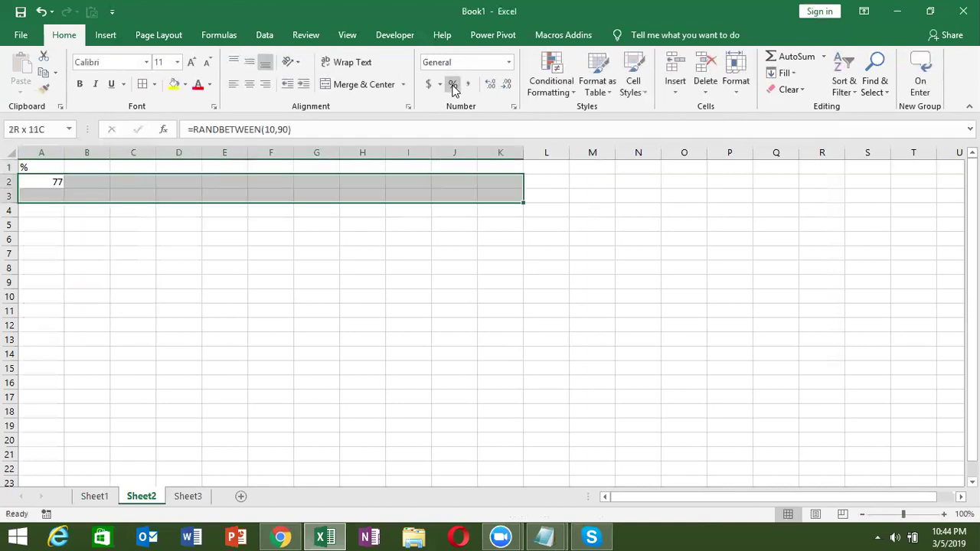
{"action": "key", "text": "shift+Down"}
{"action": "key", "text": "shift+Down"}
{"action": "key", "text": "shift+Down"}
{"action": "key", "text": "shift+Left"}
{"action": "key", "text": "shift+Left"}
{"action": "key", "text": "shift+Left"}
{"action": "key", "text": "shift+Right"}
{"action": "key", "text": "shift+Up"}
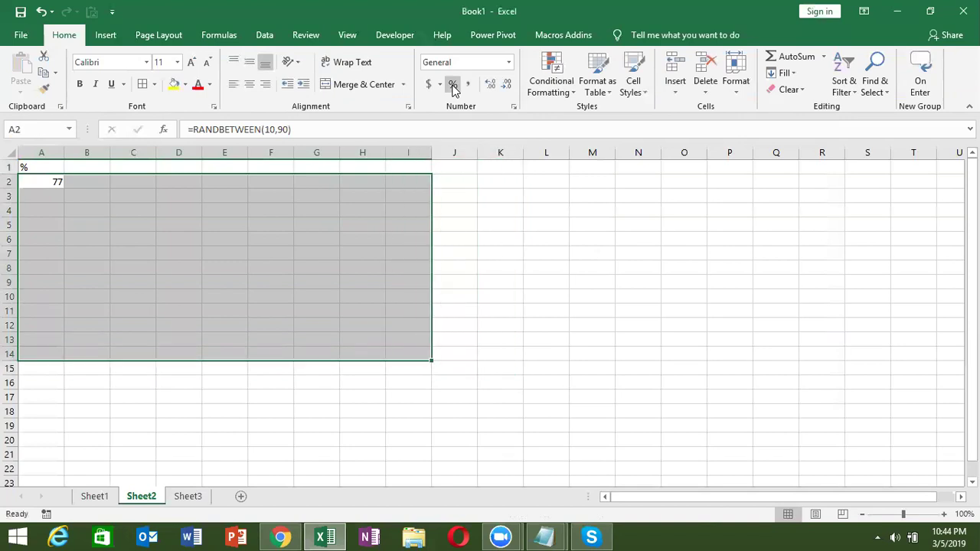
{"action": "key", "text": "ctrl+r"}
{"action": "key", "text": "ctrl+d"}
Copy A2:I14 and paste it back as fixed values
{"action": "key", "text": "ctrl+c"}
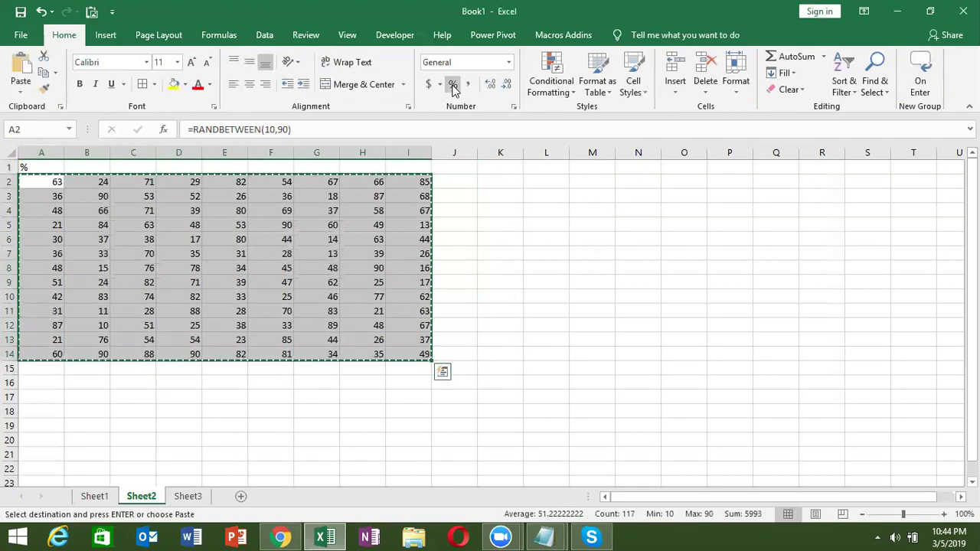
{"action": "left_click", "coordinate": [20, 87]}
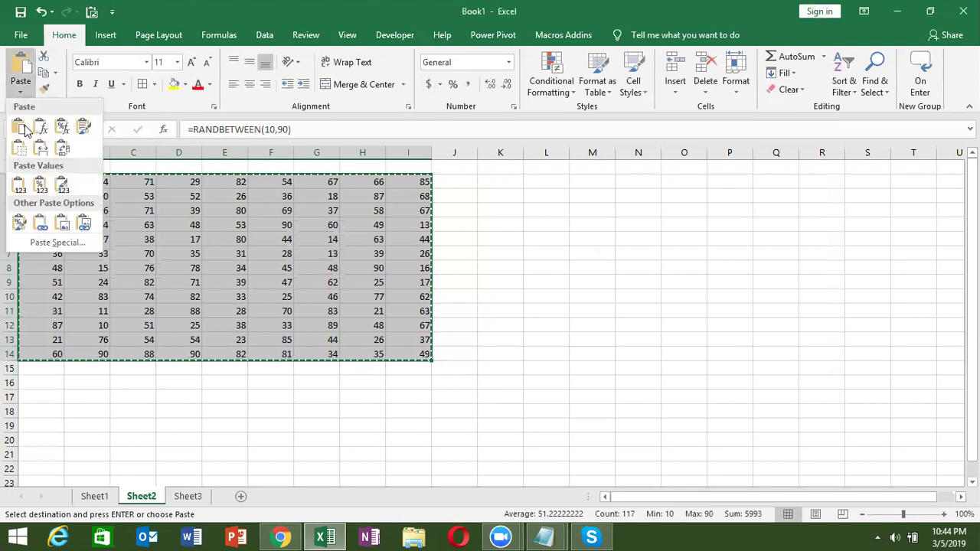
{"action": "left_click", "coordinate": [19, 185]}
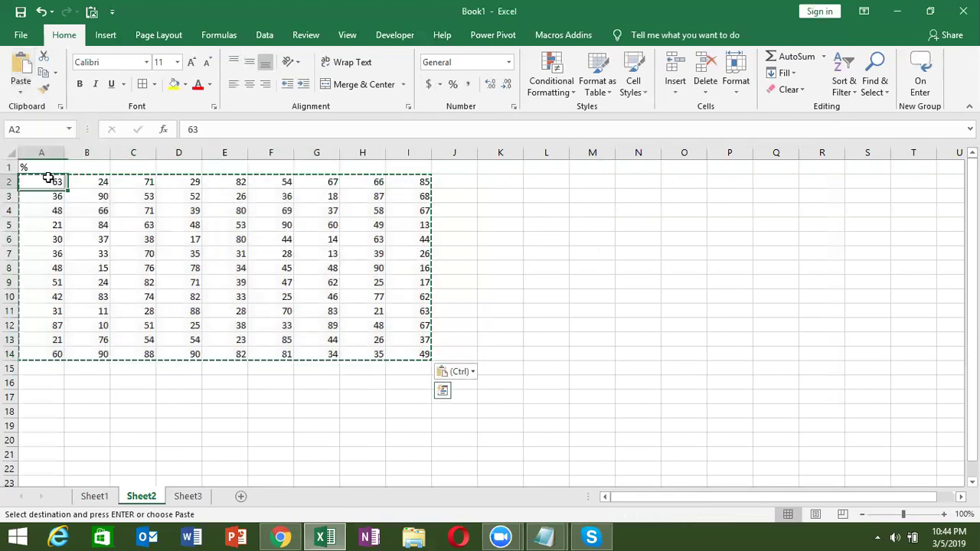
{"action": "key", "text": "Escape"}
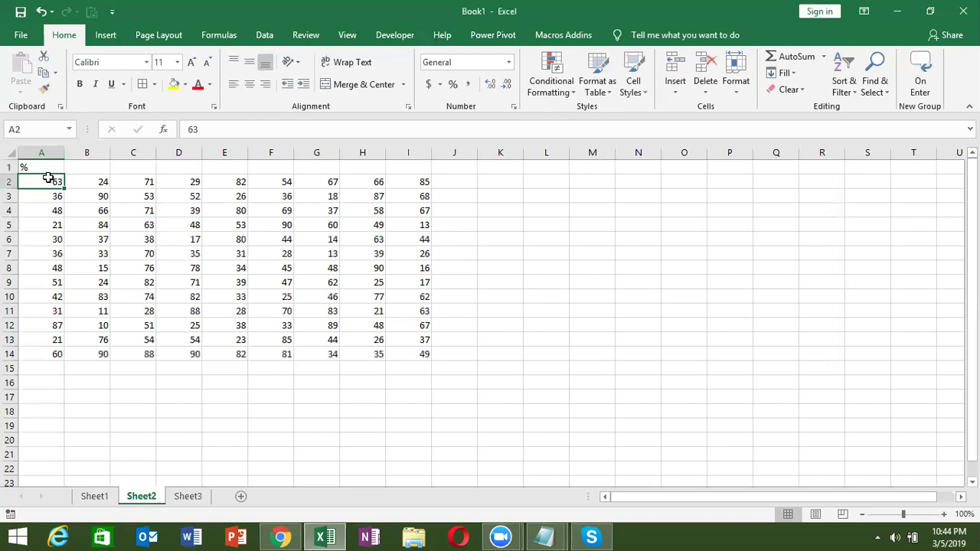
Append % to the numbers in A2 and A3, then undo those edits
{"action": "left_click", "coordinate": [208, 127]}
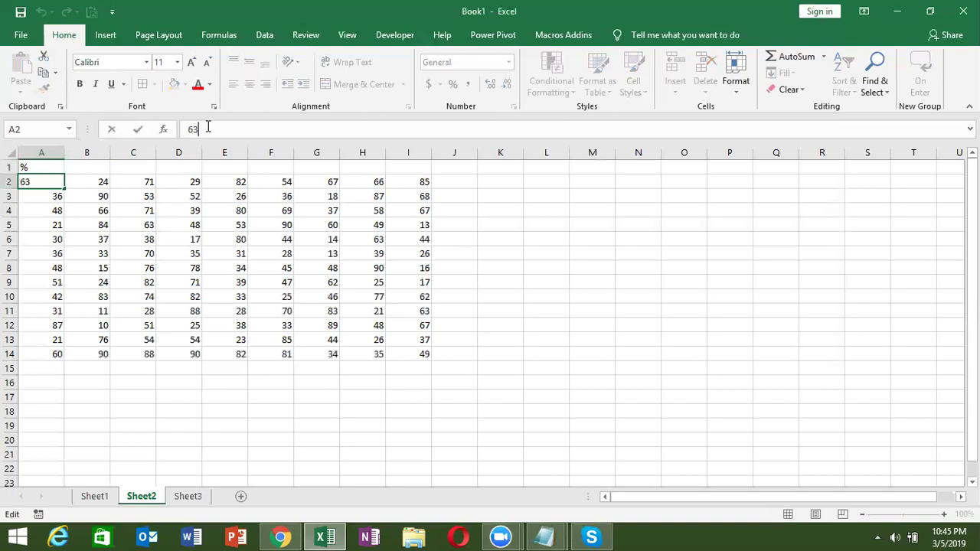
{"action": "type", "text": "%"}
{"action": "key", "text": "Return"}
{"action": "left_click", "coordinate": [207, 128]}
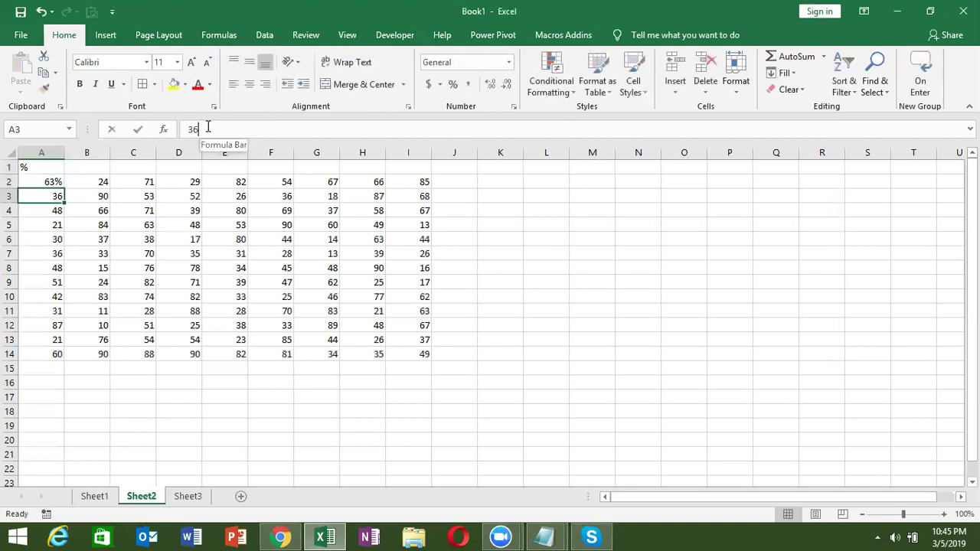
{"action": "type", "text": "%"}
{"action": "key", "text": "Return"}
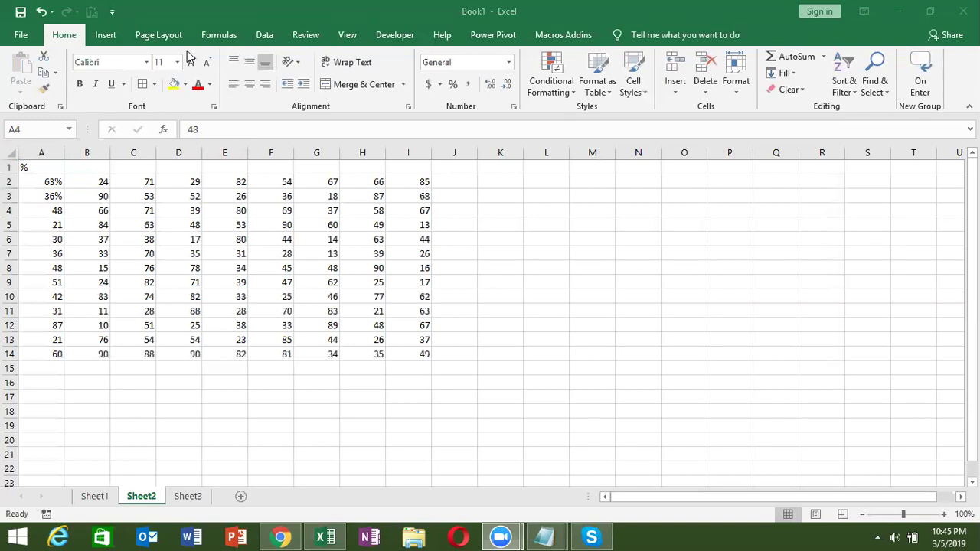
{"action": "left_click", "coordinate": [314, 216]}
{"action": "key", "text": "ctrl+z"}
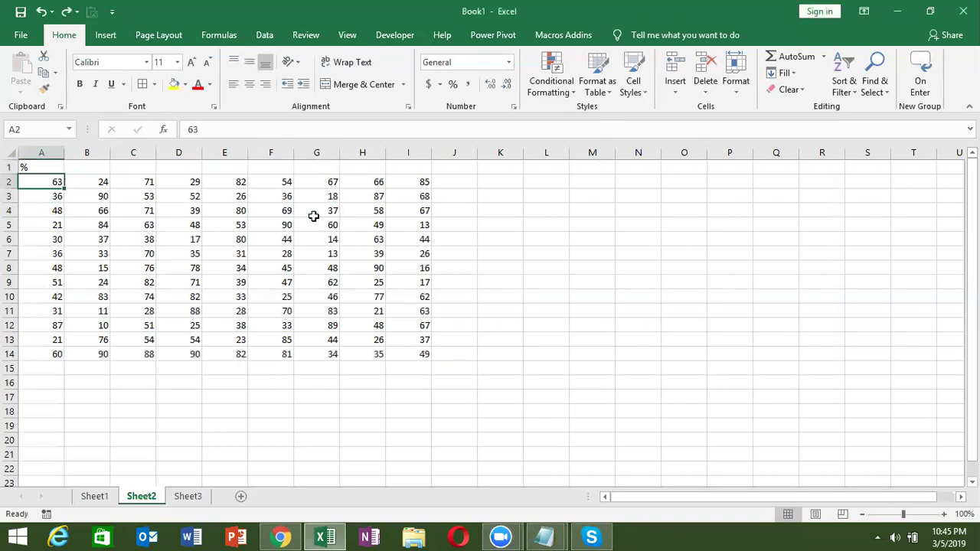
Enter 100 in L5, copy it, and select the number table from A2
{"action": "left_click", "coordinate": [555, 229]}
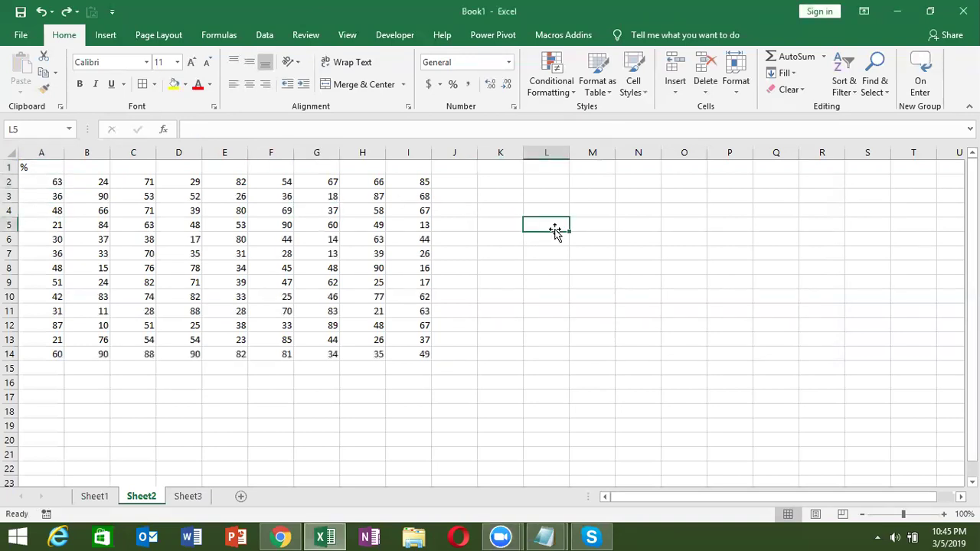
{"action": "type", "text": "100"}
{"action": "key", "text": "Return"}
{"action": "left_click", "coordinate": [555, 228]}
{"action": "key", "text": "ctrl+c"}
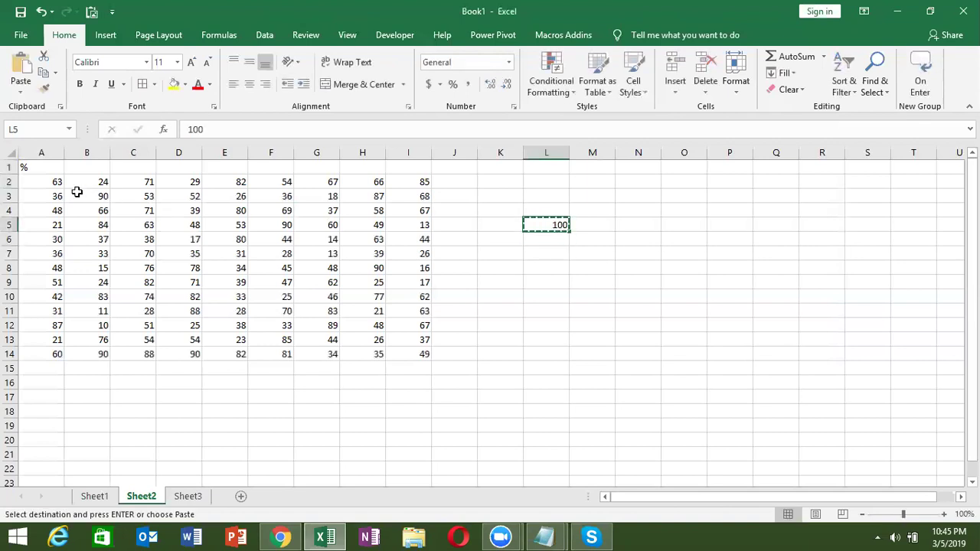
{"action": "mouse_move", "coordinate": [58, 183]}
{"action": "left_mouse_down"}
{"action": "mouse_move", "coordinate": [264, 243]}
{"action": "mouse_move", "coordinate": [400, 353]}
{"action": "left_mouse_up"}
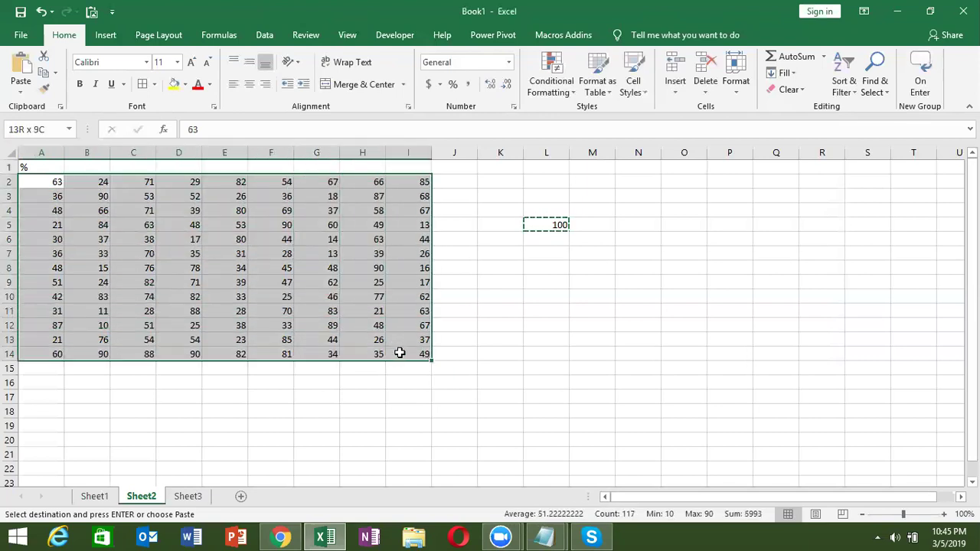
Paste Special with Divide onto A2:I14, then apply Percent Style to show percentages
{"action": "right_click", "coordinate": [358, 309]}
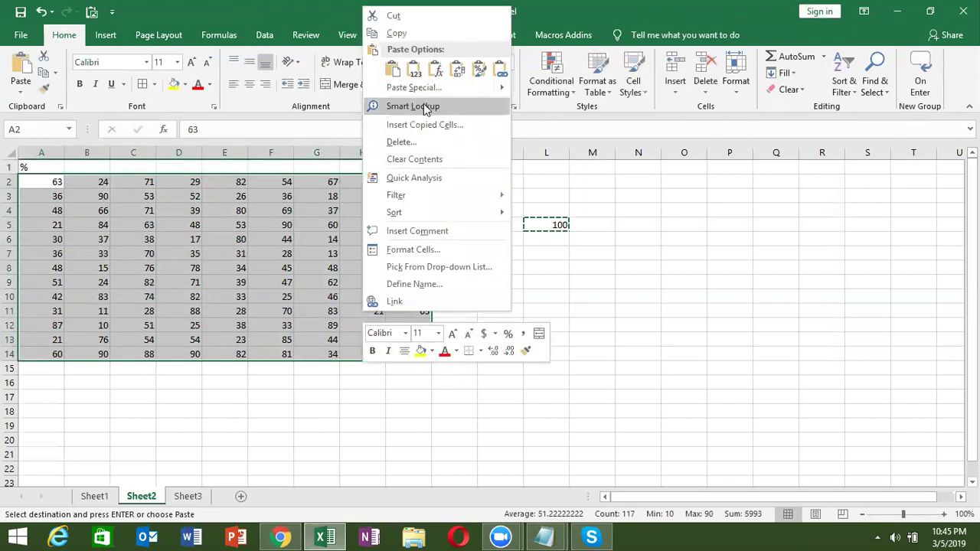
{"action": "left_click", "coordinate": [422, 89]}
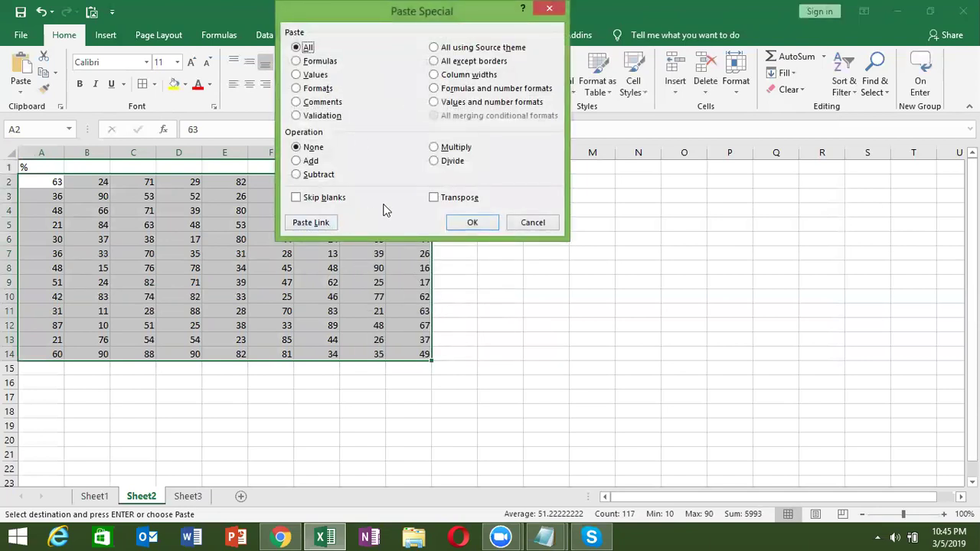
{"action": "left_click", "coordinate": [435, 162]}
{"action": "left_click_drag", "start_coordinate": [445, 30], "coordinate": [781, 93]}
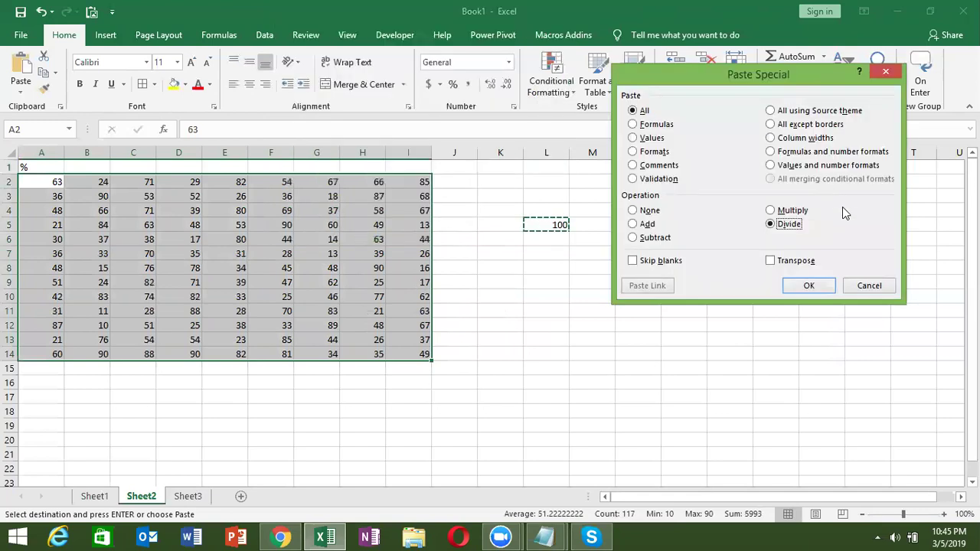
{"action": "left_click", "coordinate": [807, 286]}
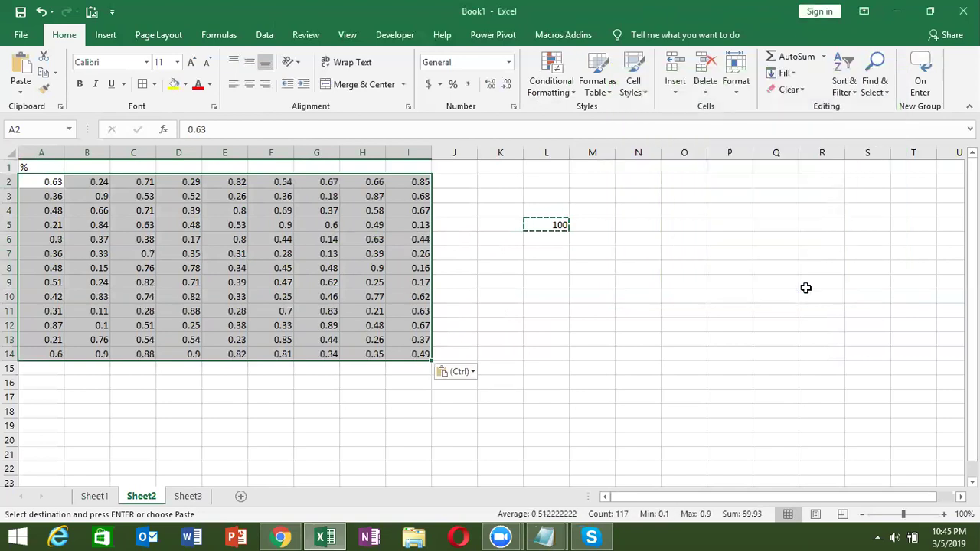
{"action": "left_click", "coordinate": [453, 85]}
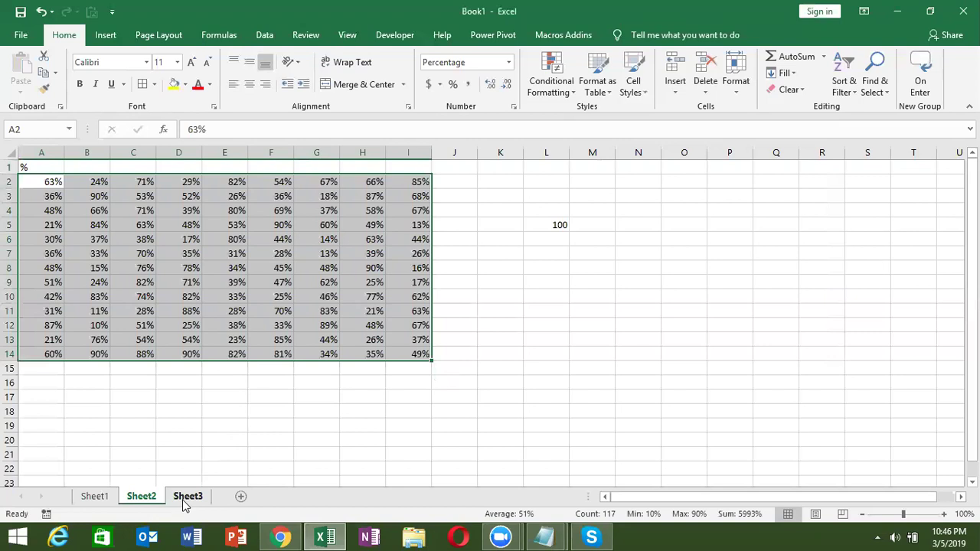
On Sheet3, enter =RANDBETWEEN(10,90) in A1
{"action": "left_click", "coordinate": [186, 497]}
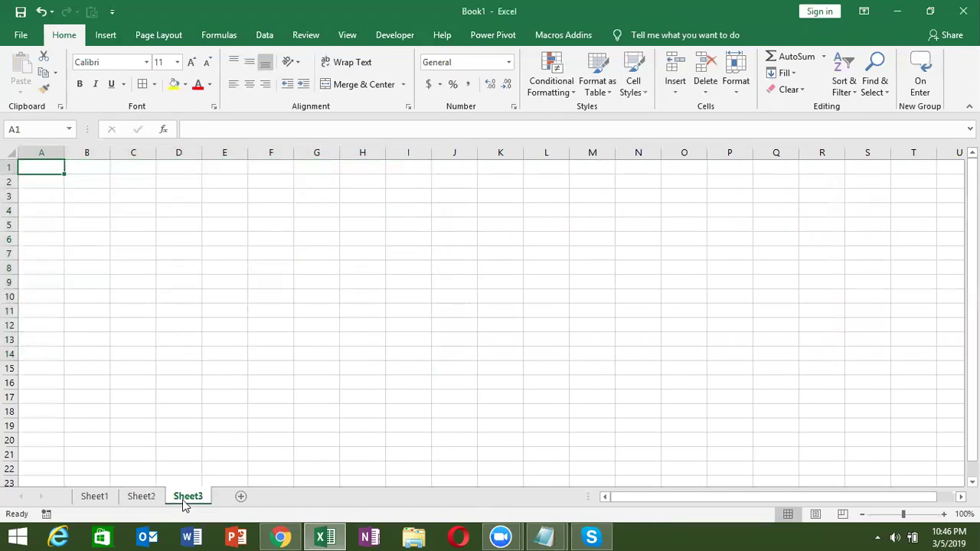
{"action": "type", "text": "=e"}
{"action": "key", "text": "BackSpace"}
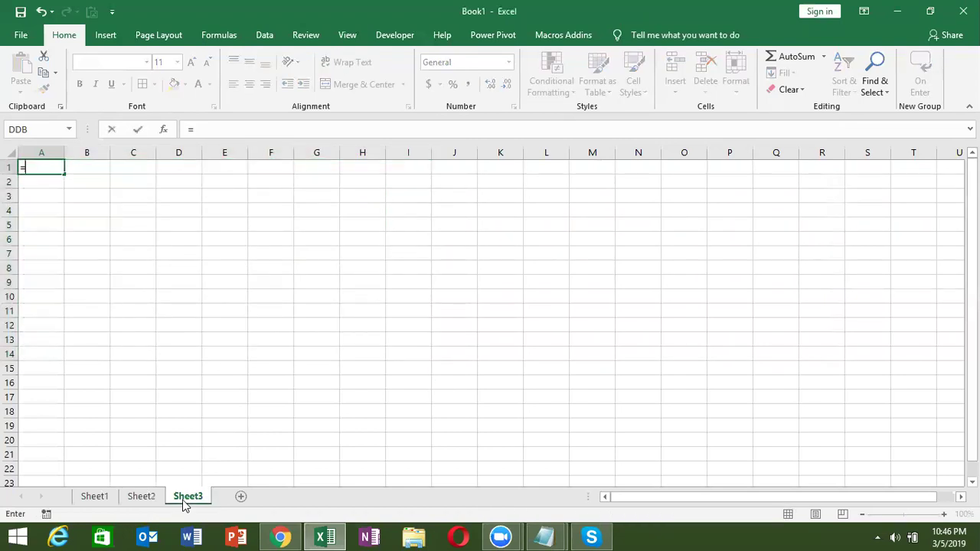
{"action": "type", "text": "ra"}
{"action": "key", "text": "Down"}
{"action": "key", "text": "Down"}
{"action": "key", "text": "Tab"}
{"action": "type", "text": "10,90"}
{"action": "key", "text": "Return"}
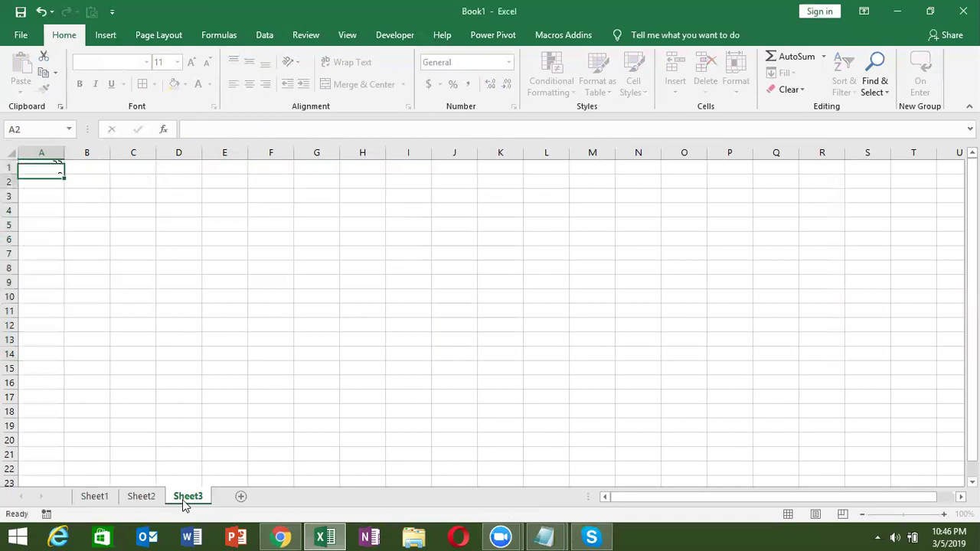
Fill the formula down to A39 and paste the column back as fixed values
{"action": "key", "text": "Up"}
{"action": "key", "text": "shift+Down"}
{"action": "key", "text": "shift+Down"}
{"action": "key", "text": "shift+Down"}
{"action": "key", "text": "shift+Down"}
{"action": "key", "text": "shift+Down"}
{"action": "key", "text": "shift+Down"}
{"action": "key", "text": "shift+Down"}
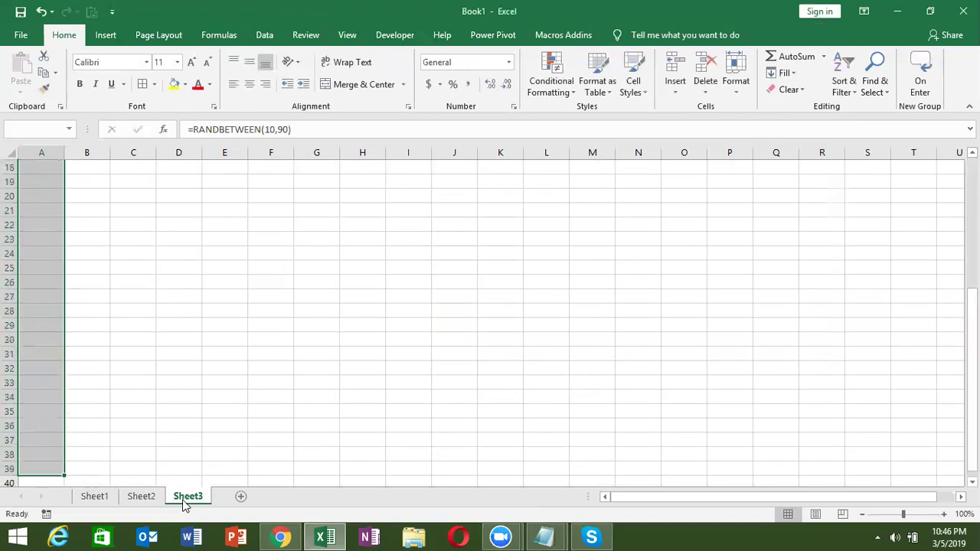
{"action": "key", "text": "ctrl+d"}
{"action": "key", "text": "ctrl+c"}
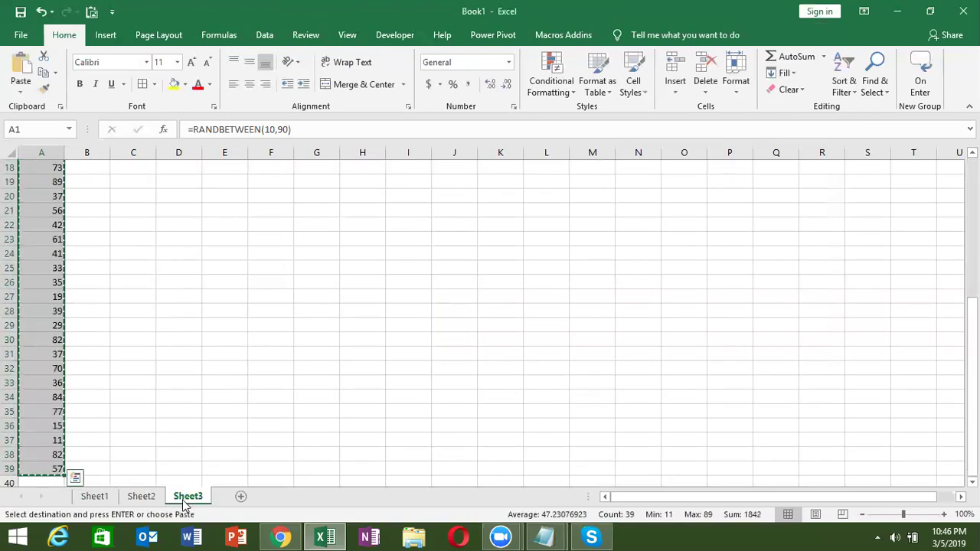
{"action": "left_click", "coordinate": [21, 93]}
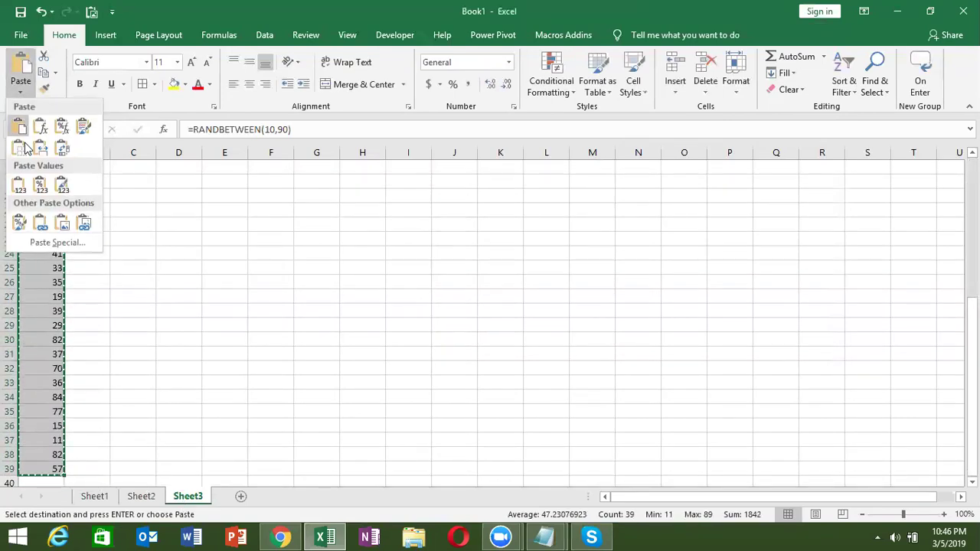
{"action": "left_click", "coordinate": [19, 182]}
{"action": "key", "text": "Escape"}
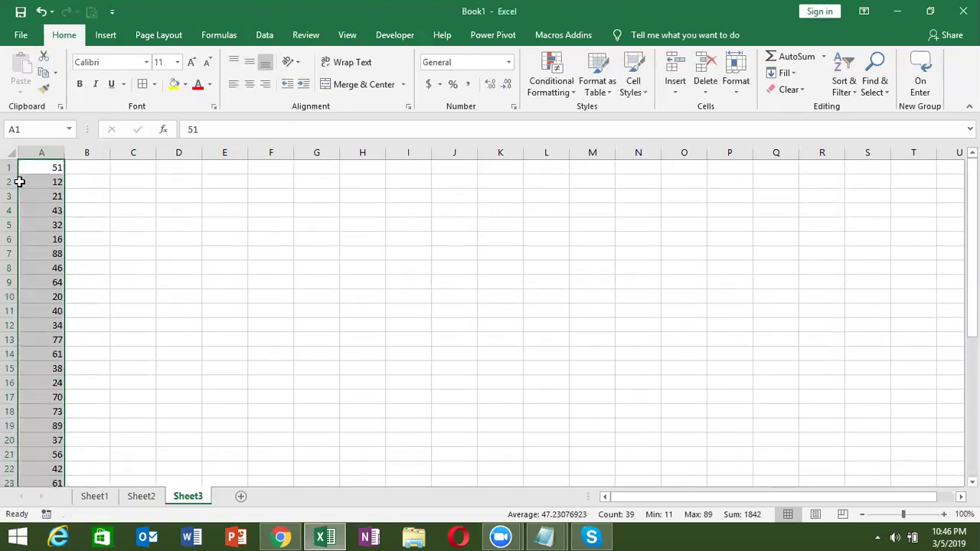
Enter 20, 45 and 65 in B6, B11 and B17
{"action": "key", "text": "Right"}
{"action": "key", "text": "Down"}
{"action": "key", "text": "Down"}
{"action": "key", "text": "Down"}
{"action": "key", "text": "Down"}
{"action": "key", "text": "Down"}
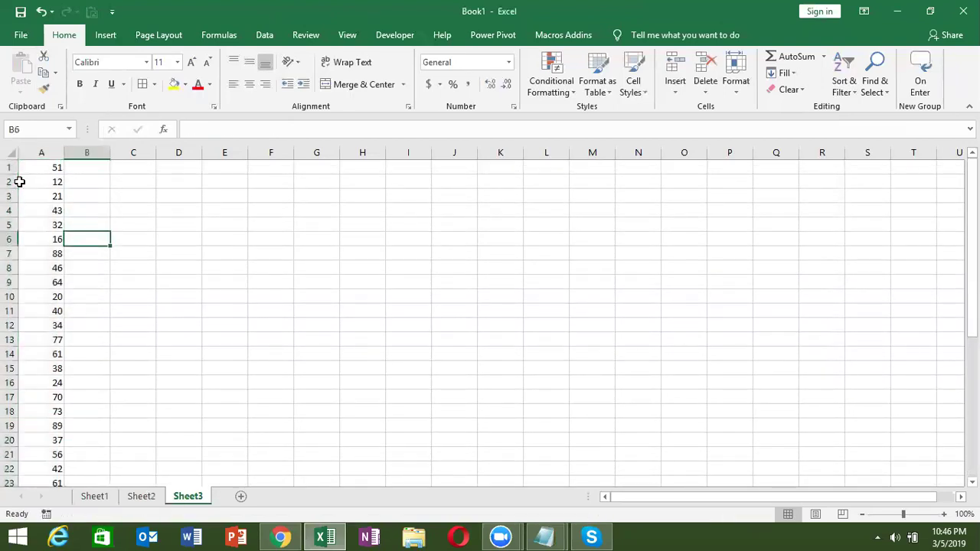
{"action": "type", "text": "20"}
{"action": "key", "text": "Return"}
{"action": "key", "text": "Down"}
{"action": "key", "text": "Down"}
Enter 58, 65 and 85 in B21, B26 and B30
{"action": "key", "text": "Down"}
{"action": "key", "text": "Down"}
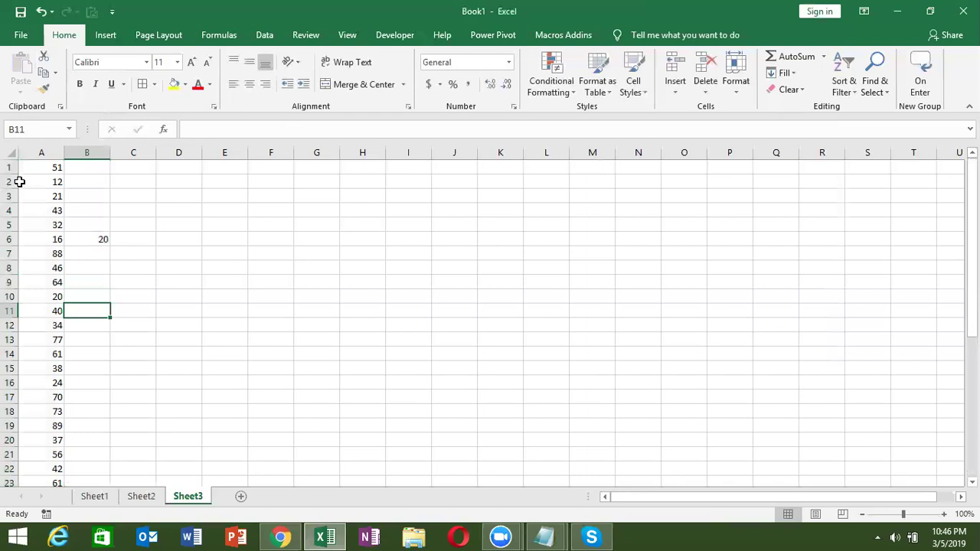
{"action": "type", "text": "45"}
{"action": "key", "text": "Return"}
{"action": "key", "text": "Down"}
{"action": "key", "text": "Down"}
{"action": "key", "text": "Down"}
{"action": "key", "text": "Down"}
{"action": "type", "text": "65"}
{"action": "key", "text": "Return"}
{"action": "key", "text": "Down"}
{"action": "key", "text": "Down"}
{"action": "key", "text": "Down"}
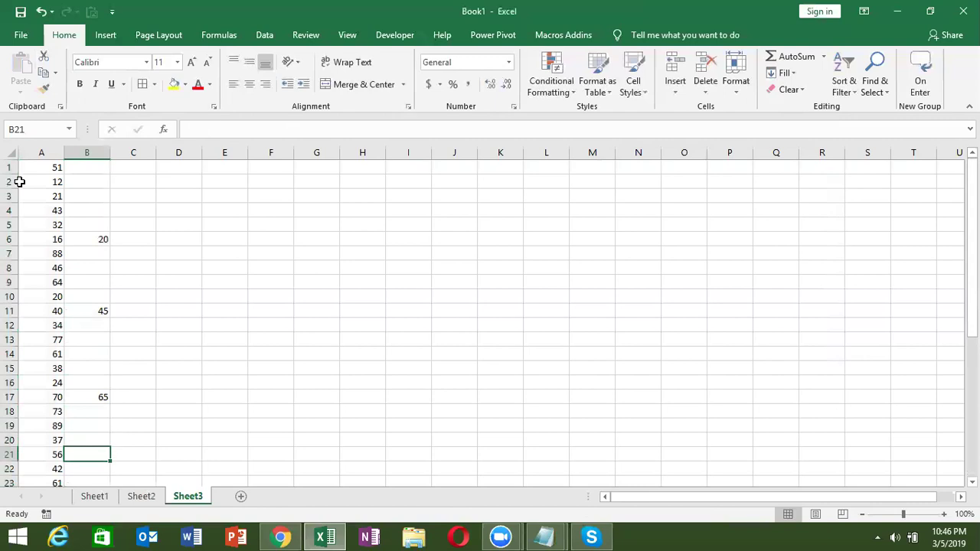
{"action": "type", "text": "58"}
{"action": "key", "text": "Return"}
{"action": "key", "text": "Down"}
{"action": "key", "text": "Down"}
{"action": "key", "text": "Down"}
{"action": "key", "text": "Down"}
{"action": "type", "text": "65"}
{"action": "key", "text": "Return"}
{"action": "key", "text": "Down"}
{"action": "key", "text": "Down"}
{"action": "key", "text": "Down"}
{"action": "type", "text": "85"}
{"action": "key", "text": "Return"}
{"action": "key", "text": "Up"}
{"action": "key", "text": "Up"}
{"action": "key", "text": "Up"}
{"action": "key", "text": "Up"}
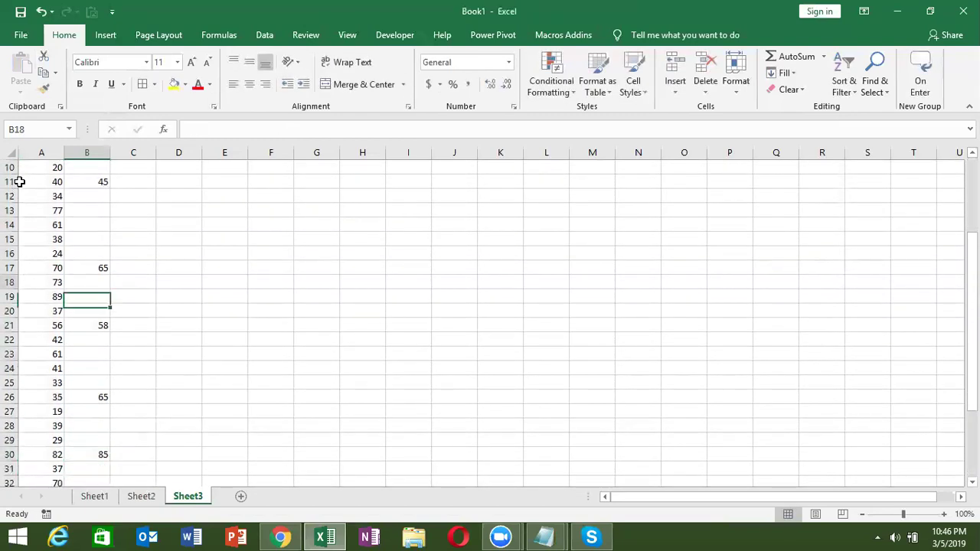
{"action": "key", "text": "Up"}
{"action": "key", "text": "Up"}
{"action": "key", "text": "Up"}
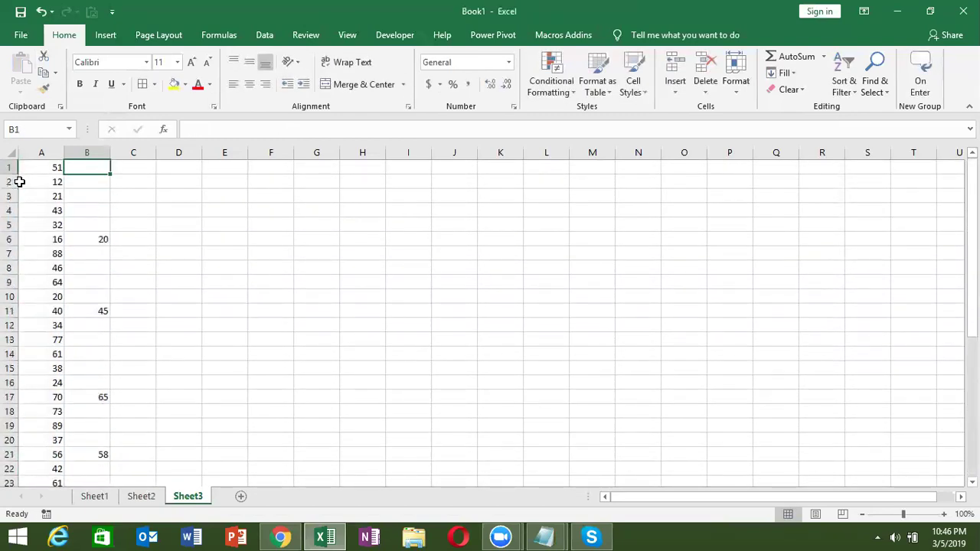
Copy column B, trial-paste it over column A, then undo the paste
{"action": "key", "text": "ctrl+shift+Down"}
{"action": "key", "text": "ctrl+c"}
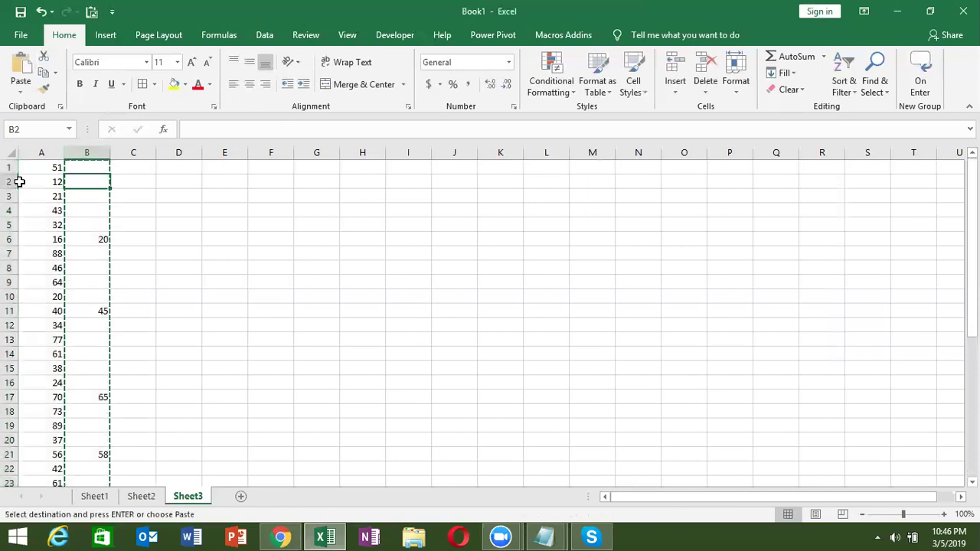
{"action": "key", "text": "Left"}
{"action": "key", "text": "ctrl+v"}
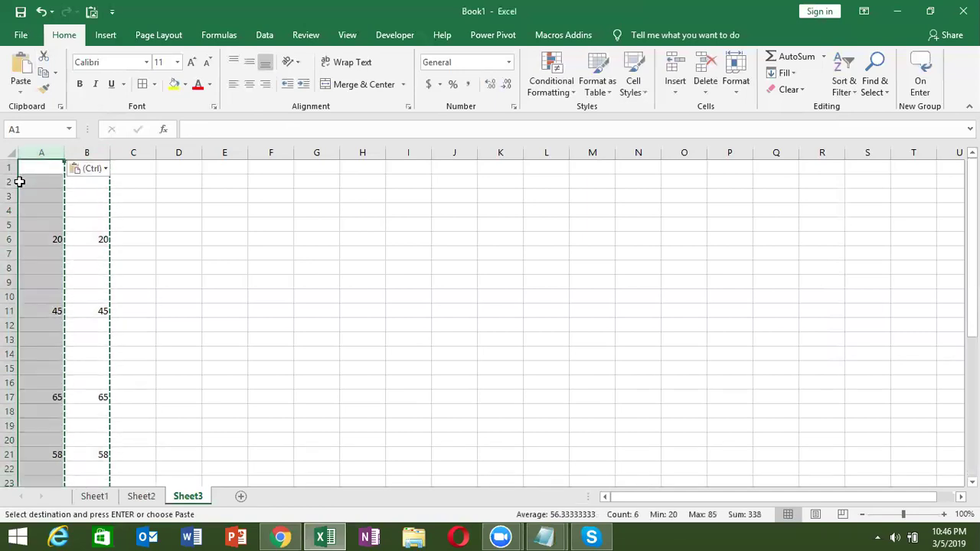
{"action": "key", "text": "ctrl+z"}
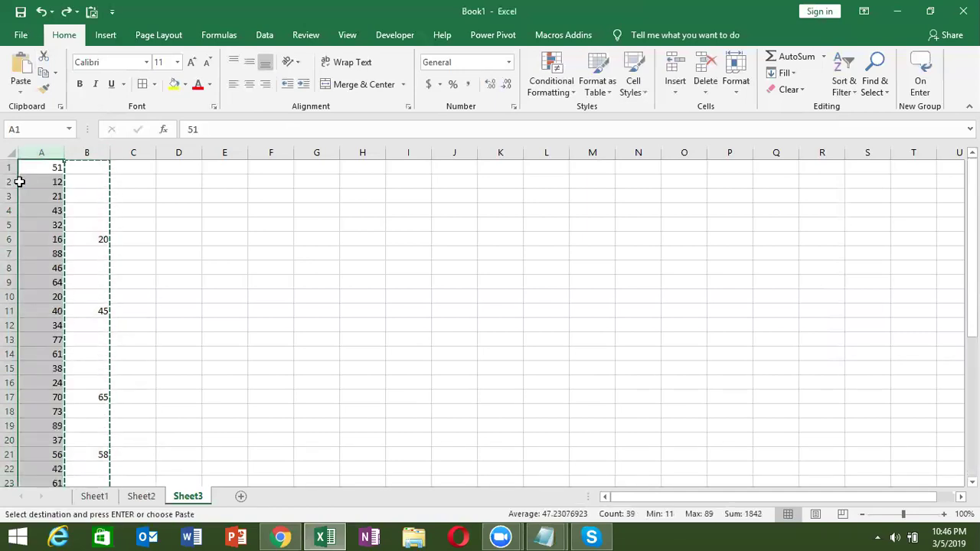
{"action": "left_click", "coordinate": [19, 181]}
{"action": "key", "text": "Up"}
{"action": "key", "text": "shift+Down"}
{"action": "key", "text": "shift+Down"}
{"action": "key", "text": "shift+Down"}
{"action": "key", "text": "shift+Down"}
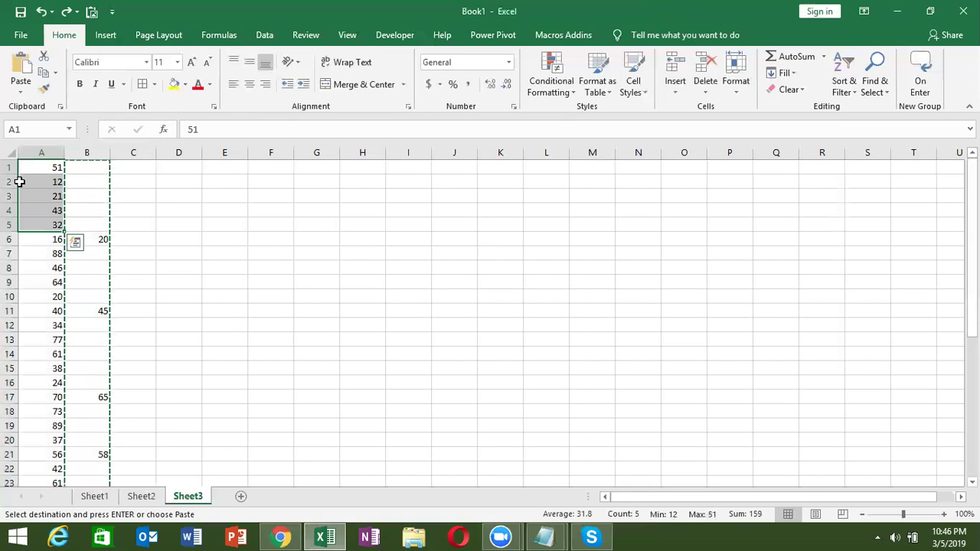
{"action": "left_click", "coordinate": [87, 296]}
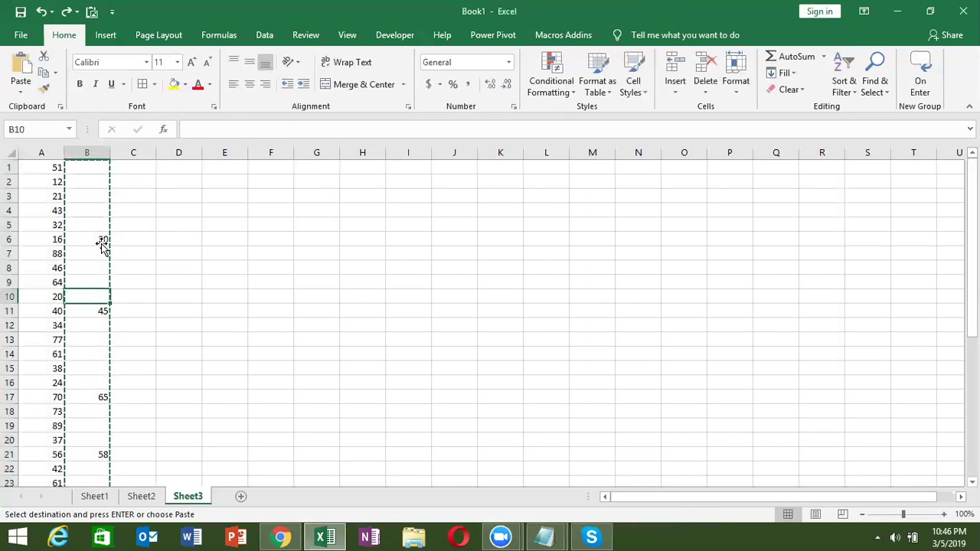
Paste Special column B onto column A with Skip blanks ticked
{"action": "left_click", "coordinate": [95, 153]}
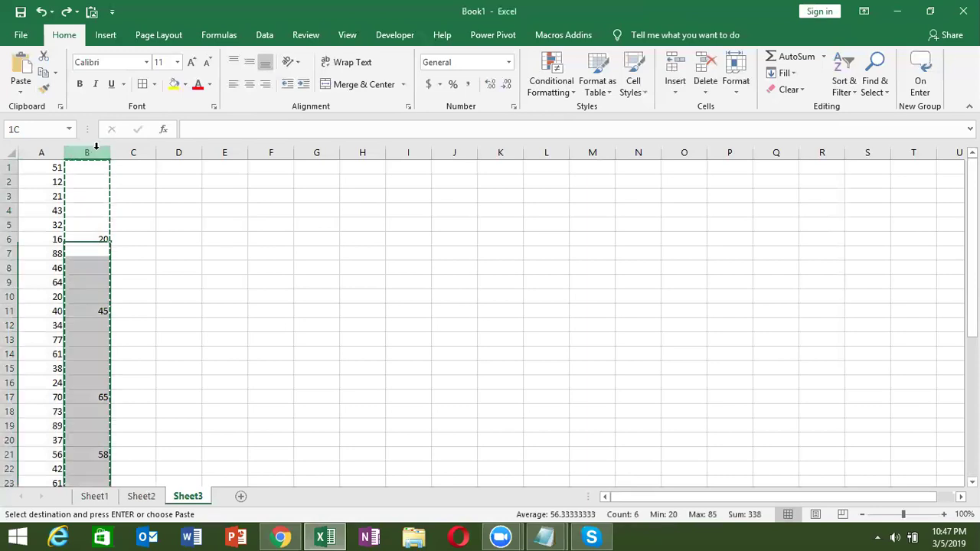
{"action": "left_click", "coordinate": [48, 151]}
{"action": "right_click", "coordinate": [48, 151]}
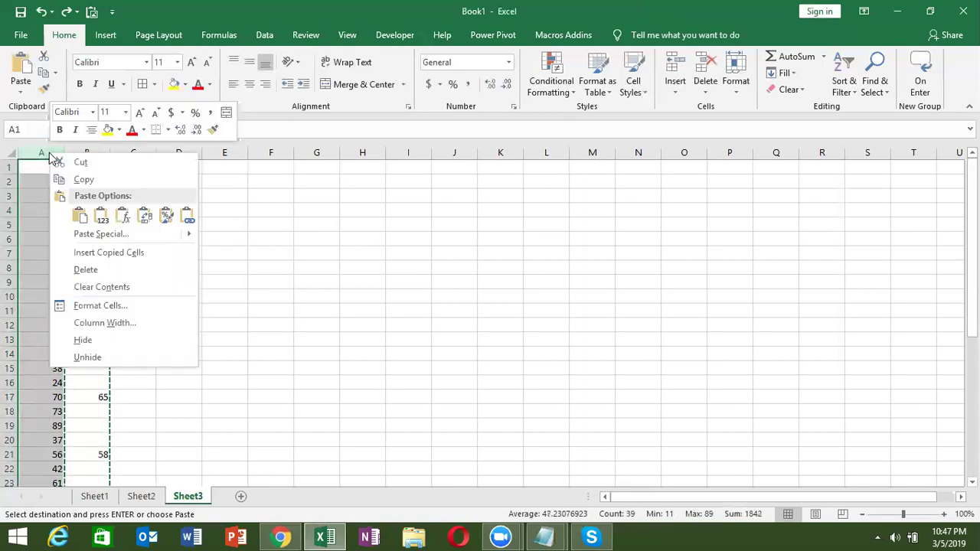
{"action": "left_click", "coordinate": [85, 234]}
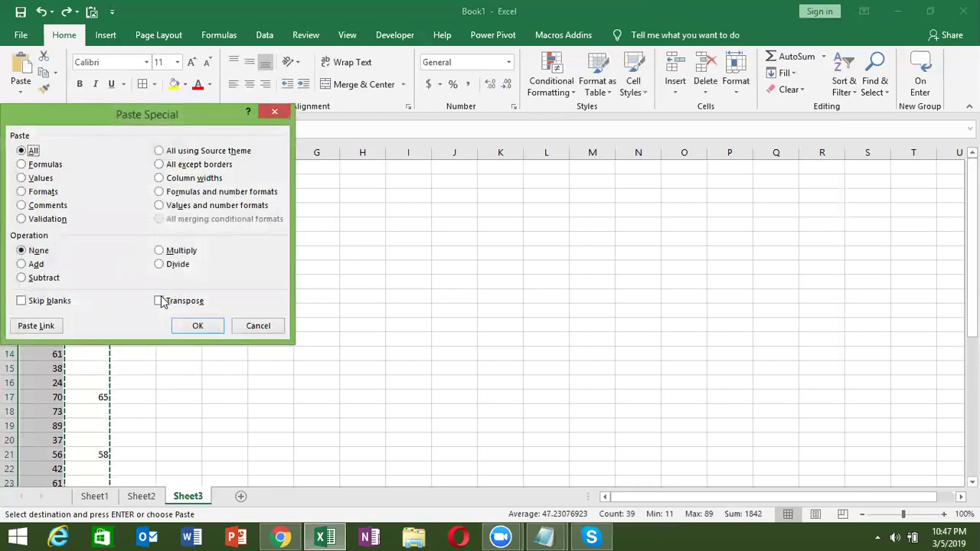
{"action": "left_click", "coordinate": [35, 303]}
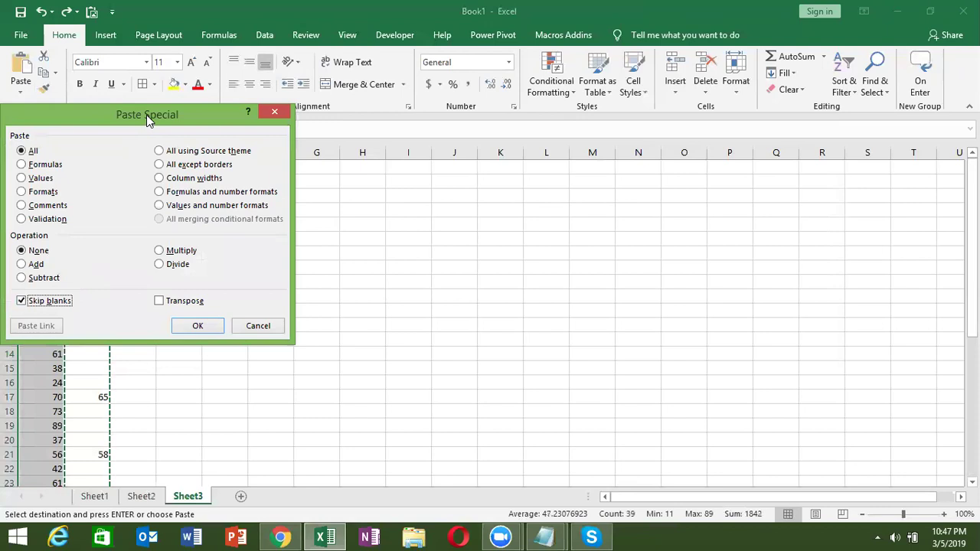
{"action": "left_click_drag", "start_coordinate": [146, 114], "coordinate": [383, 88]}
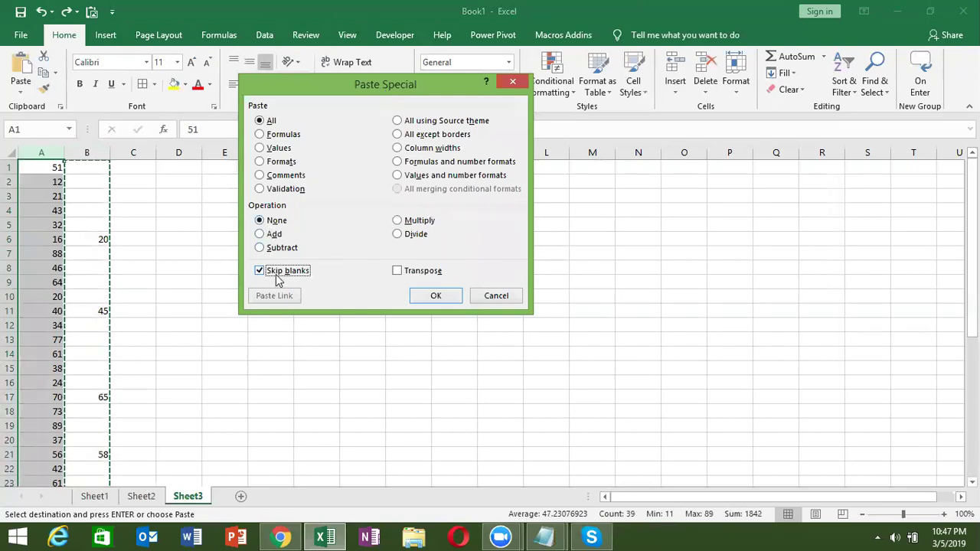
{"action": "left_click", "coordinate": [435, 296]}
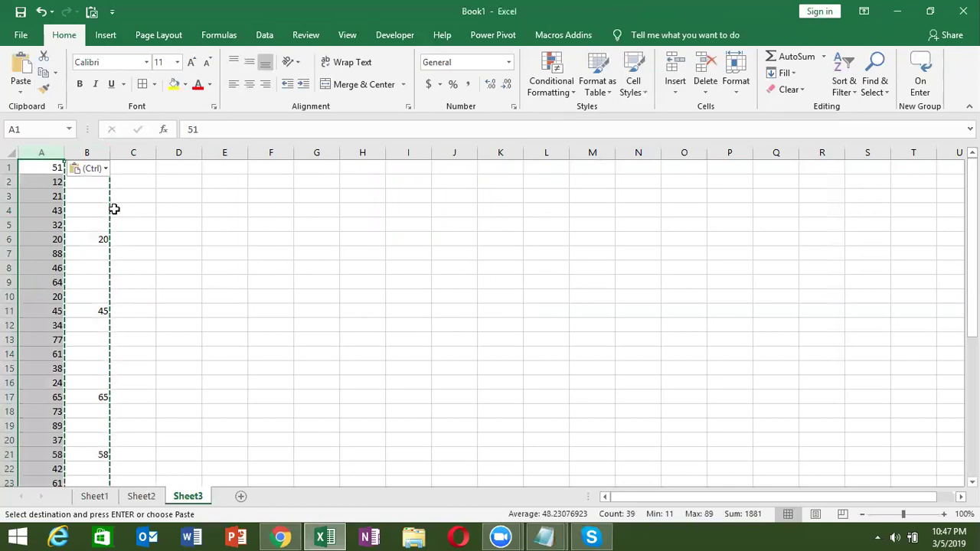
{"action": "left_click", "coordinate": [102, 496]}
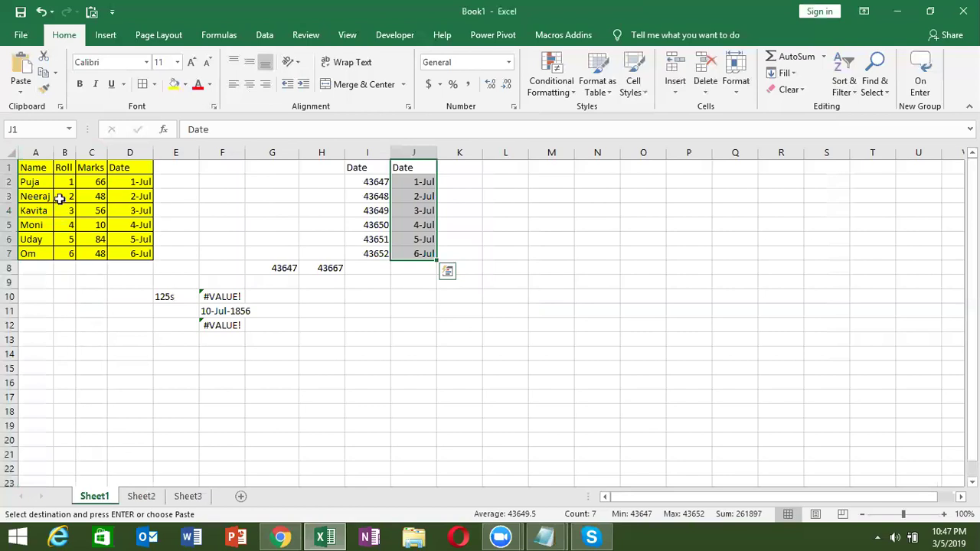
{"action": "left_click_drag", "start_coordinate": [38, 167], "coordinate": [144, 253]}
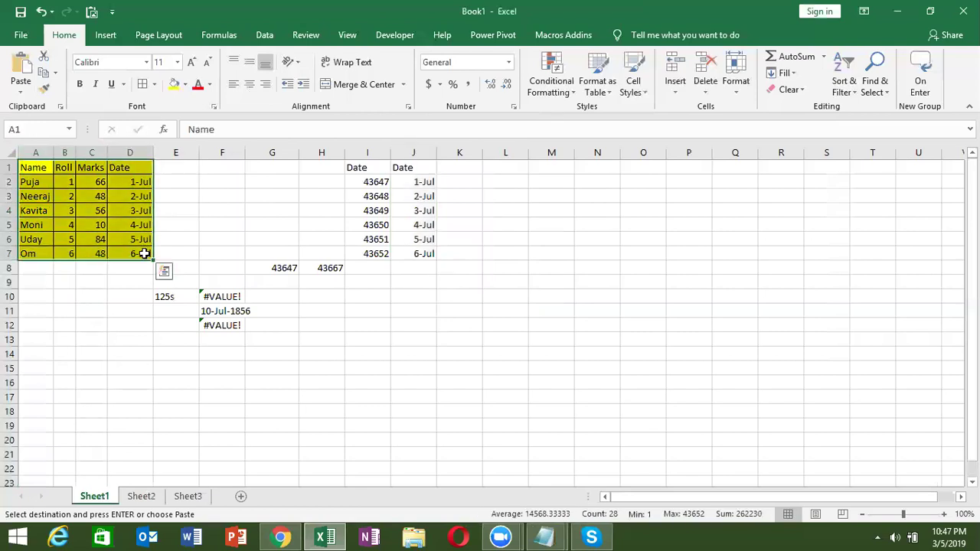
{"action": "key", "text": "Escape"}
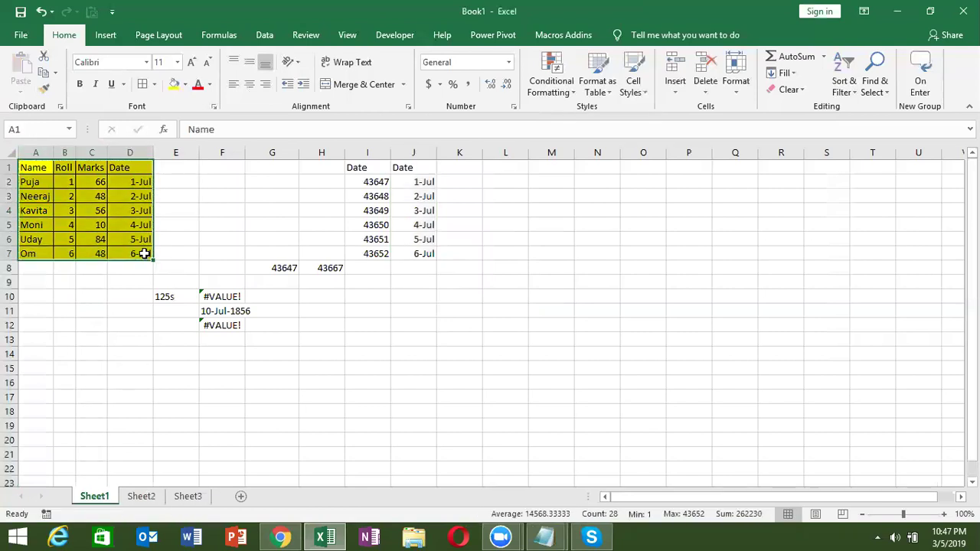
{"action": "left_click", "coordinate": [38, 164]}
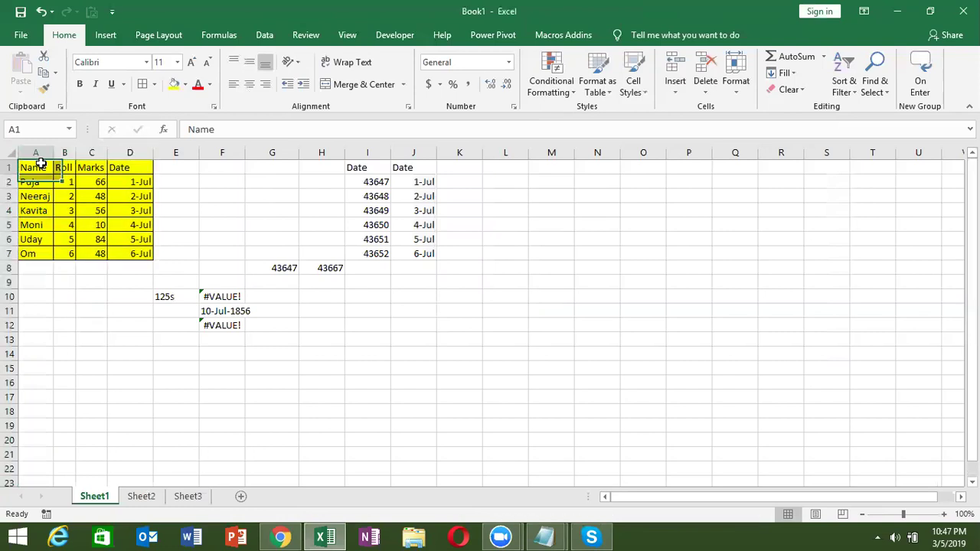
{"action": "left_click", "coordinate": [580, 170]}
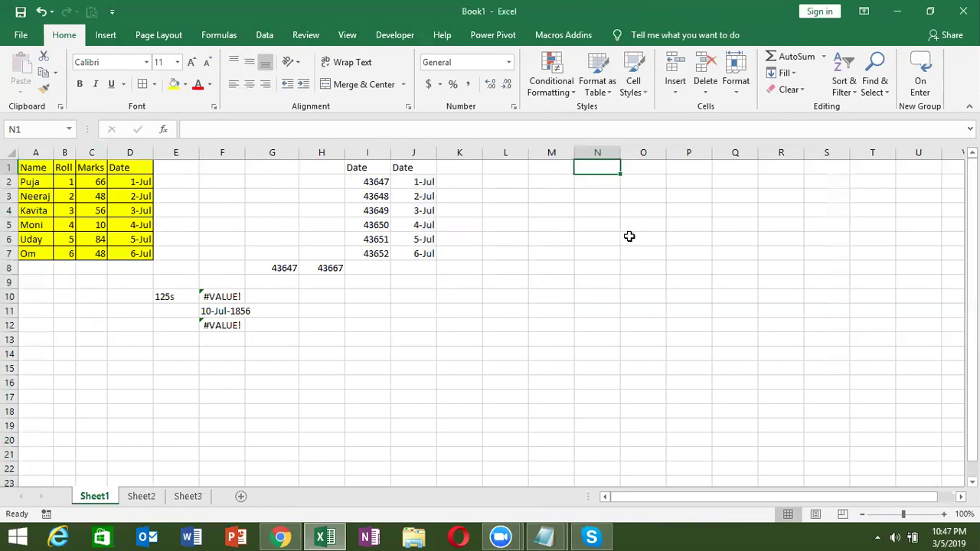
{"action": "type", "text": "="}
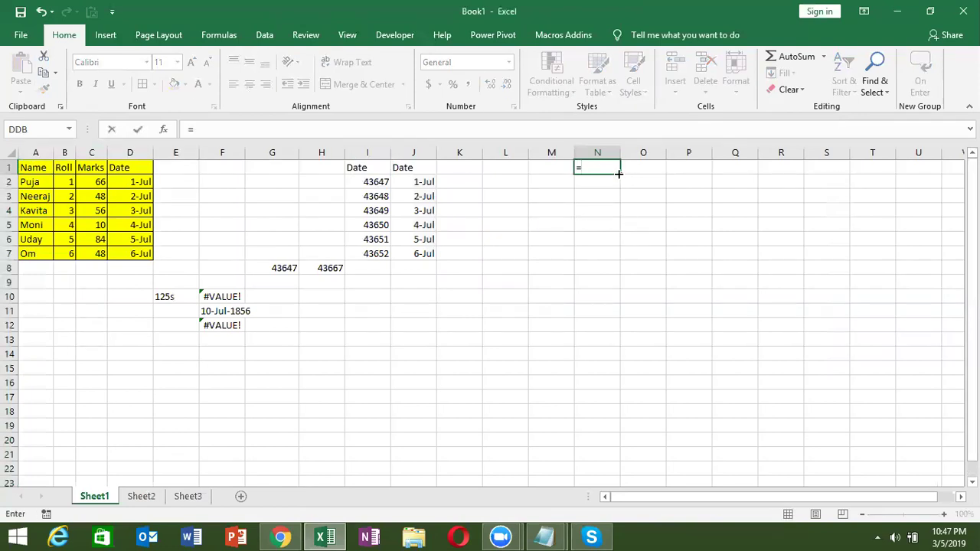
{"action": "left_click", "coordinate": [38, 167]}
{"action": "key", "text": "ctrl+Return"}
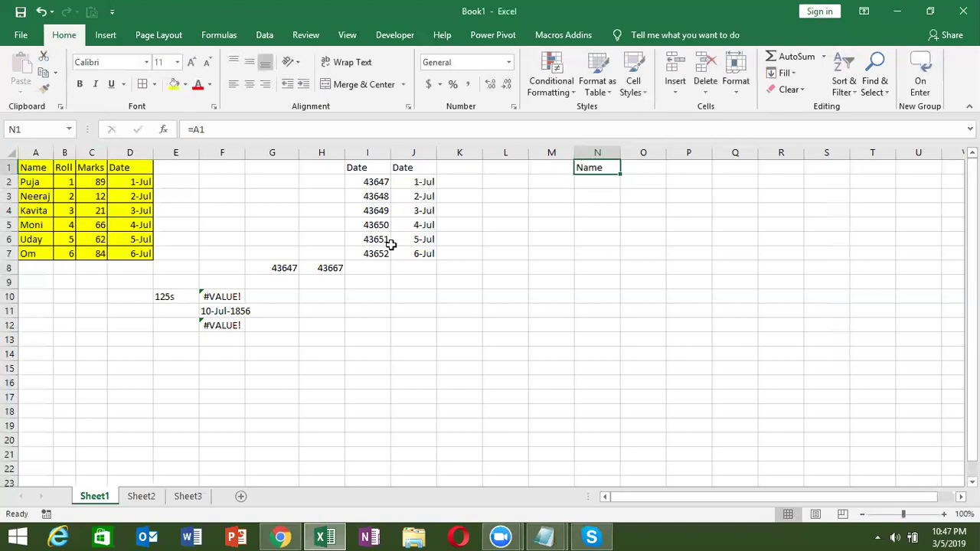
{"action": "mouse_move", "coordinate": [620, 174]}
{"action": "left_mouse_down"}
{"action": "mouse_move", "coordinate": [752, 176]}
{"action": "mouse_move", "coordinate": [758, 259]}
{"action": "left_mouse_up"}
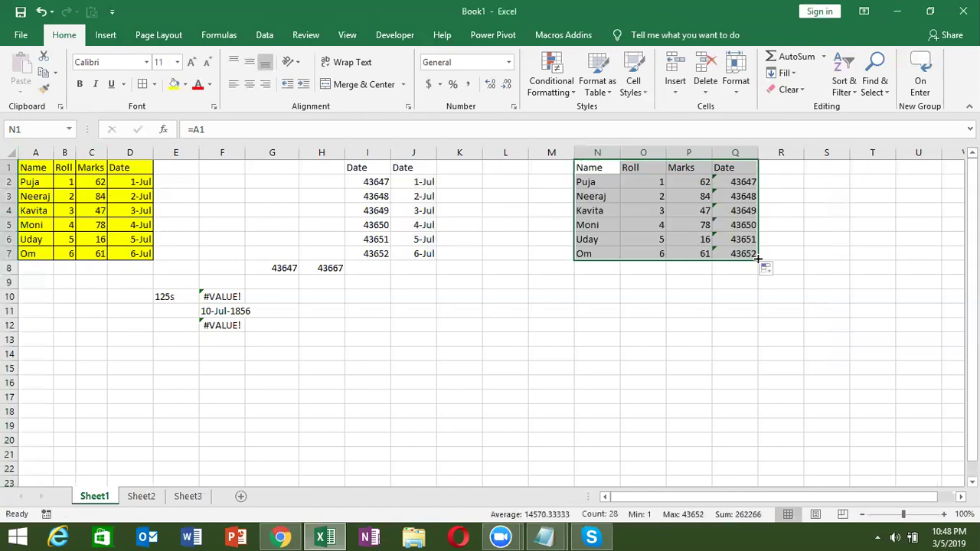
{"action": "key", "text": "Delete"}
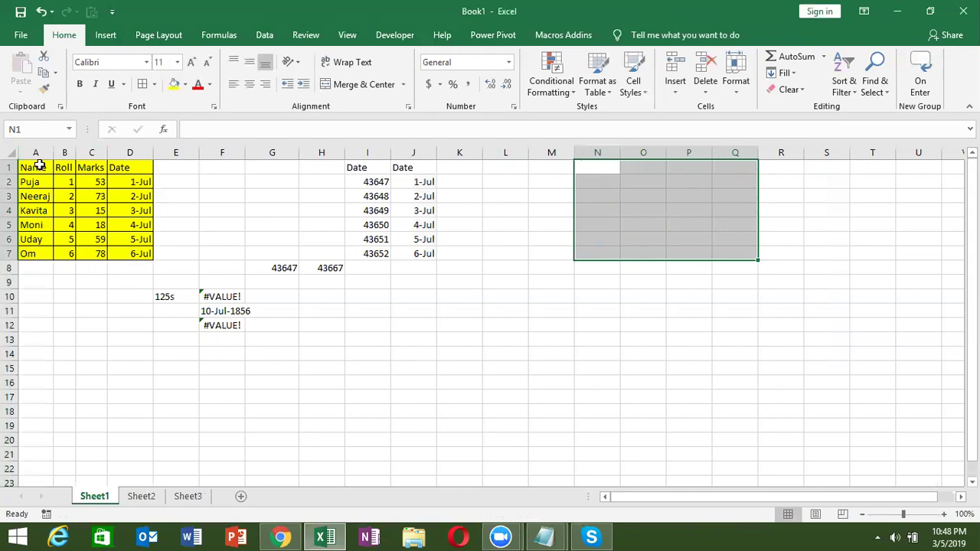
Copy the A1:D7 table and Paste Link it into M1
{"action": "left_click_drag", "start_coordinate": [38, 166], "coordinate": [135, 225]}
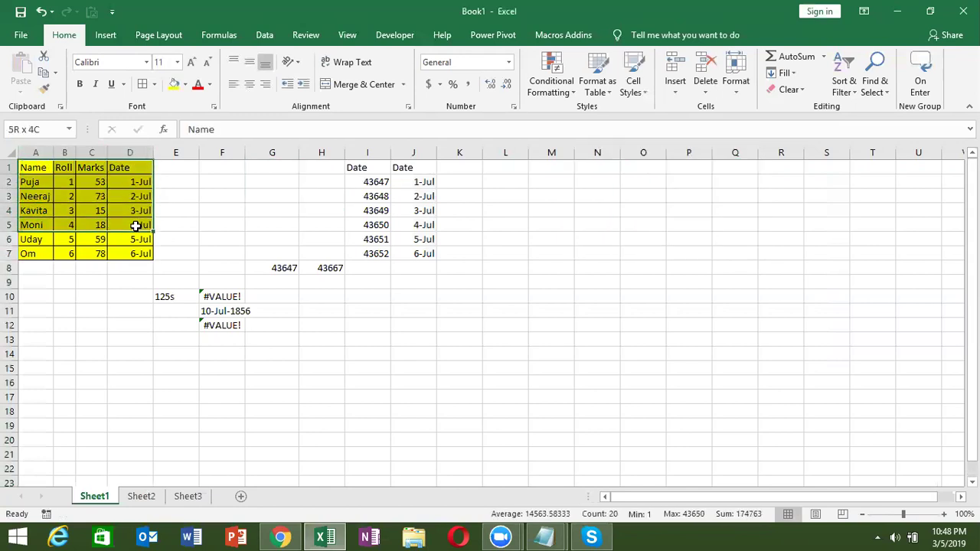
{"action": "left_click_drag", "start_coordinate": [136, 230], "coordinate": [136, 254]}
{"action": "key", "text": "ctrl+c"}
{"action": "right_click", "coordinate": [543, 168]}
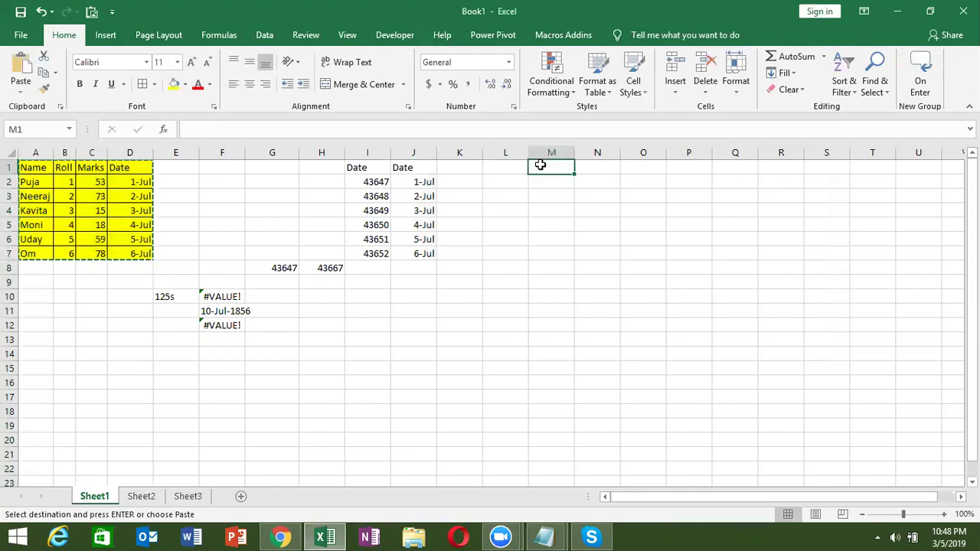
{"action": "left_click", "coordinate": [579, 247]}
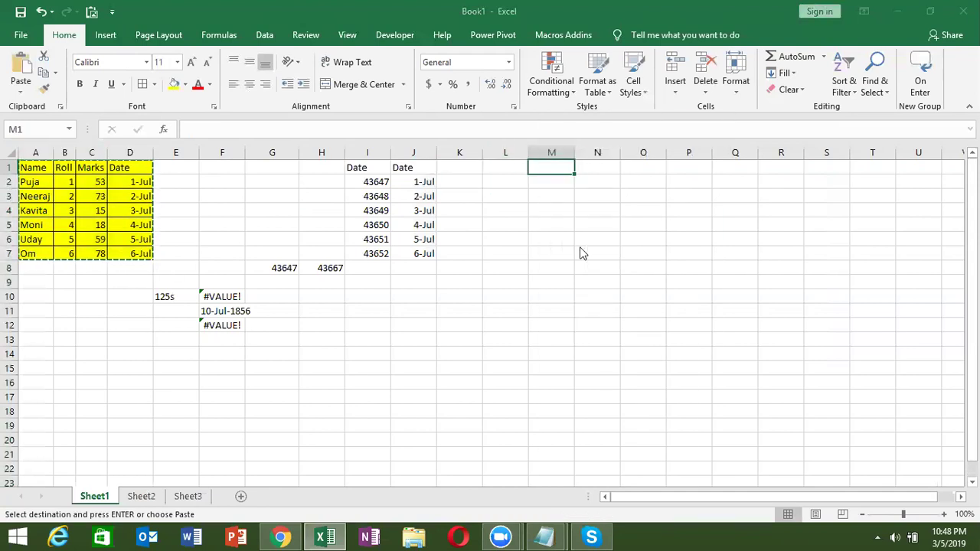
{"action": "left_click", "coordinate": [451, 342]}
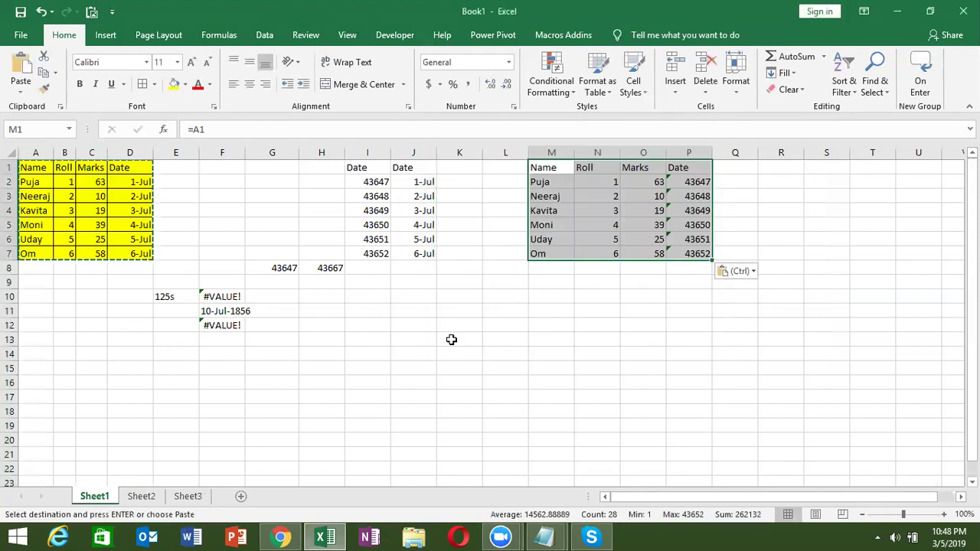
Inspect the linked cells and AutoFit column D to its dates
{"action": "left_click", "coordinate": [99, 196]}
{"action": "left_click", "coordinate": [334, 321]}
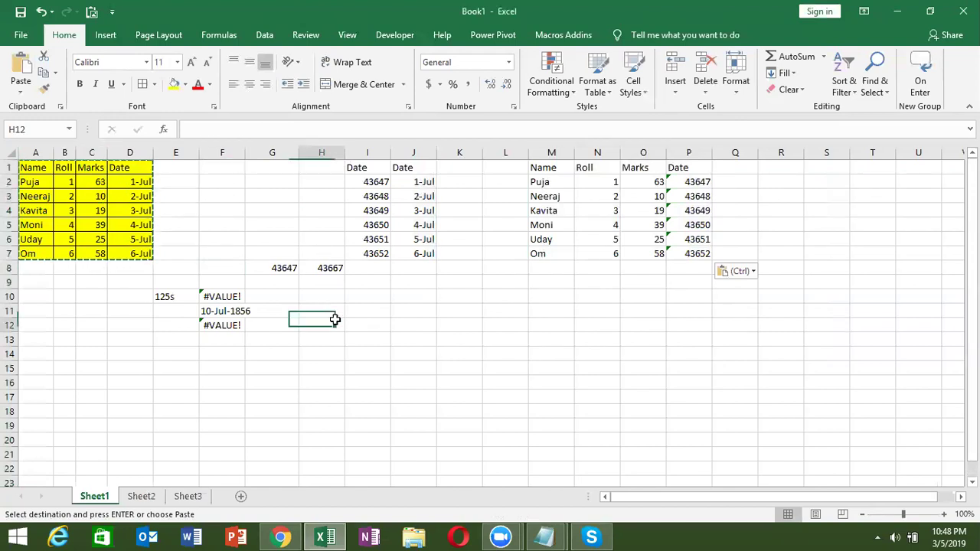
{"action": "left_click", "coordinate": [337, 297]}
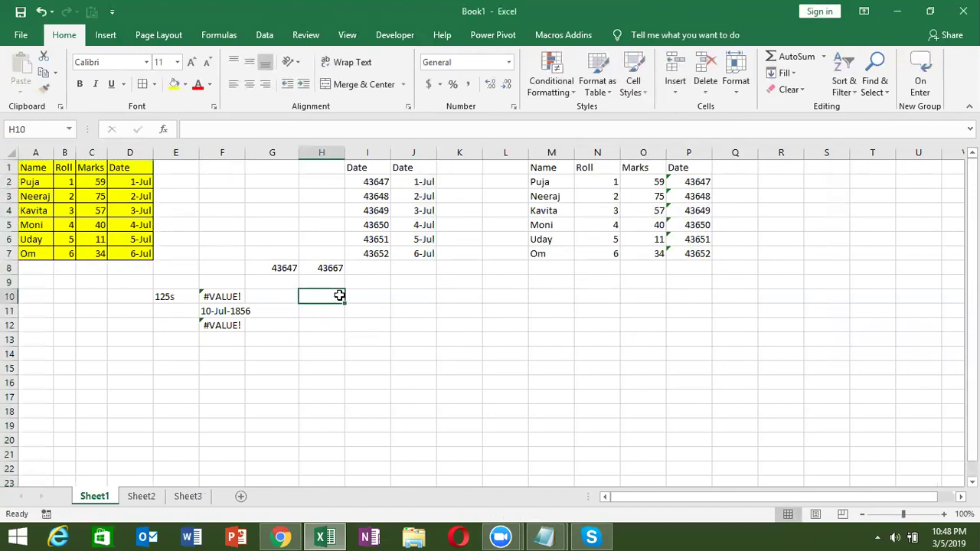
{"action": "left_click", "coordinate": [367, 413]}
{"action": "left_click", "coordinate": [368, 368]}
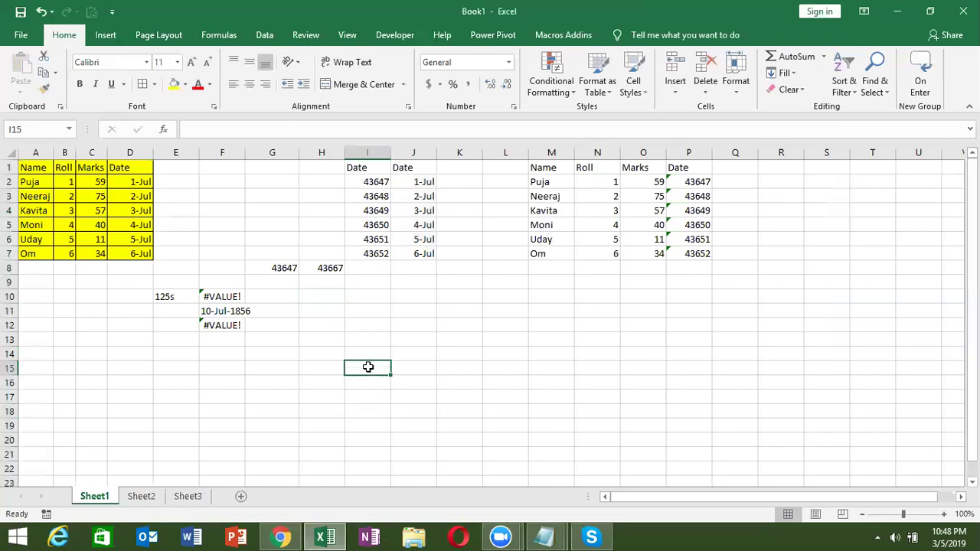
{"action": "left_click", "coordinate": [47, 210]}
{"action": "key", "text": "shift+Right"}
{"action": "key", "text": "shift+Right"}
{"action": "key", "text": "shift+Right"}
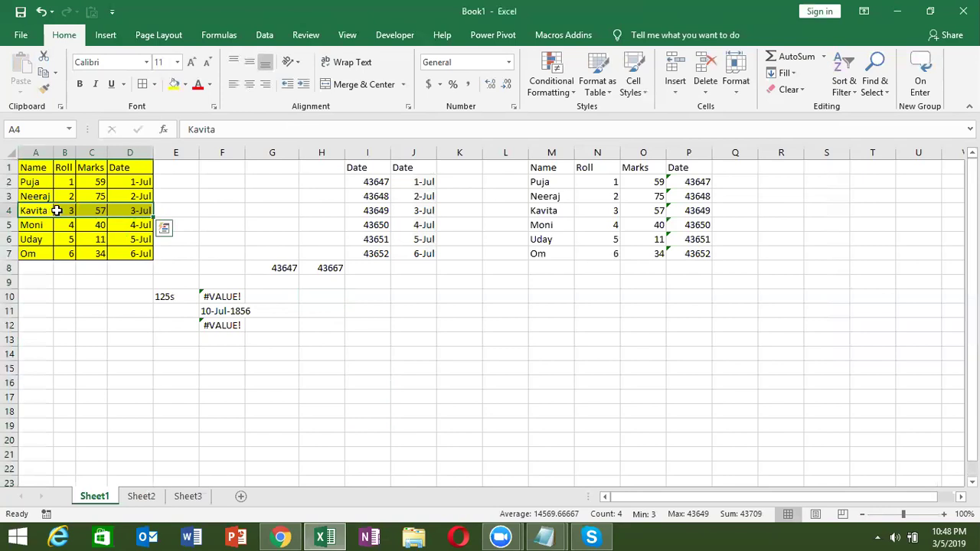
{"action": "double_click", "coordinate": [152, 152]}
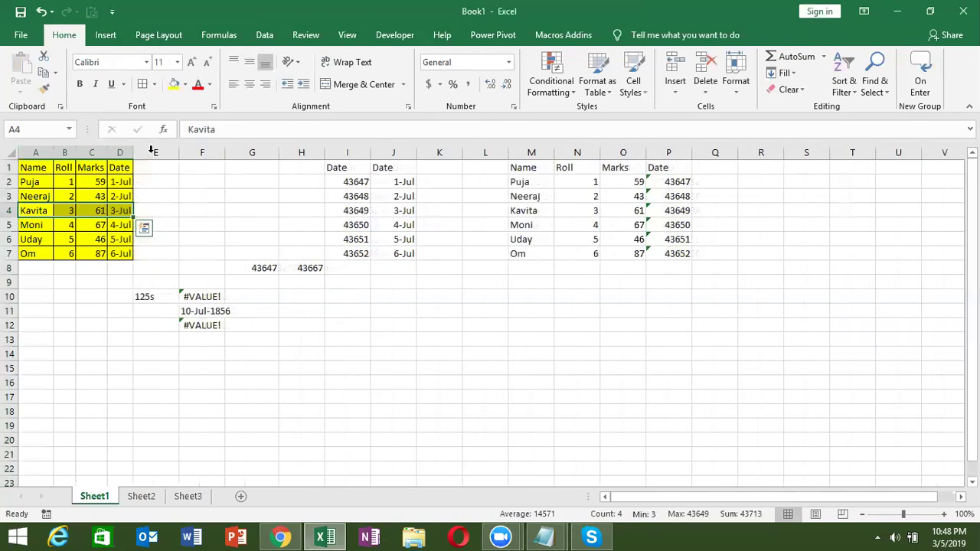
{"action": "left_click", "coordinate": [39, 165]}
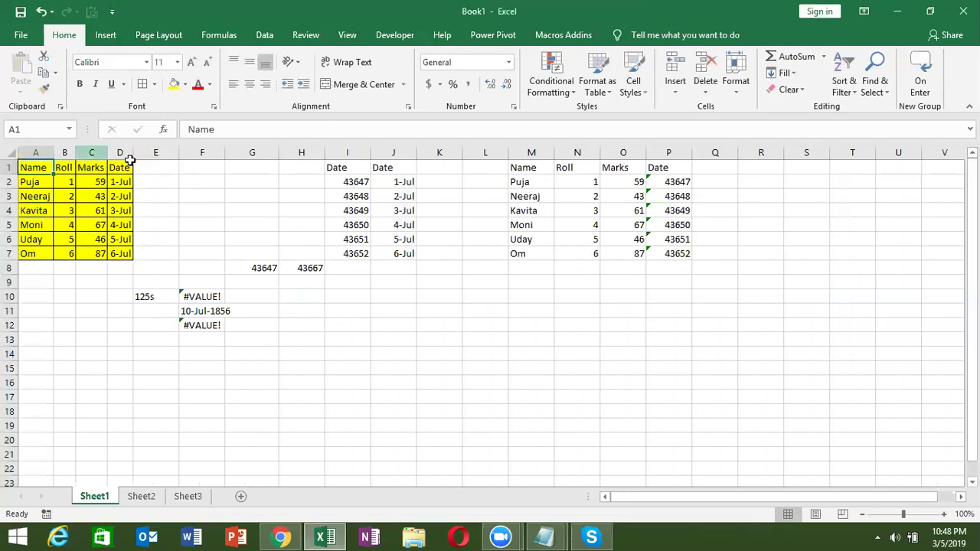
{"action": "left_click_drag", "start_coordinate": [130, 156], "coordinate": [131, 157]}
{"action": "left_click_drag", "start_coordinate": [36, 364], "coordinate": [448, 396]}
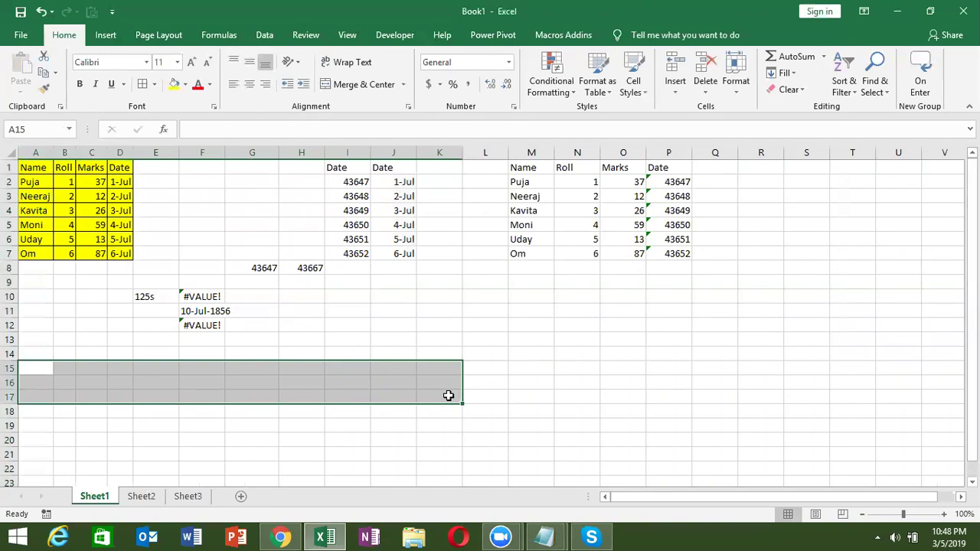
Copy A1:D7 and paste it at K9 as a Linked Picture
{"action": "left_click_drag", "start_coordinate": [42, 173], "coordinate": [115, 255]}
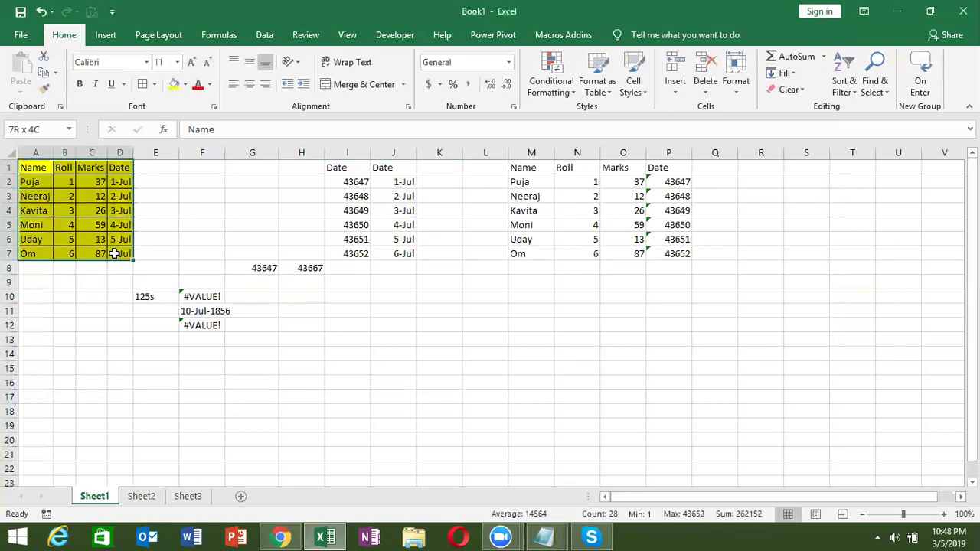
{"action": "key", "text": "ctrl+c"}
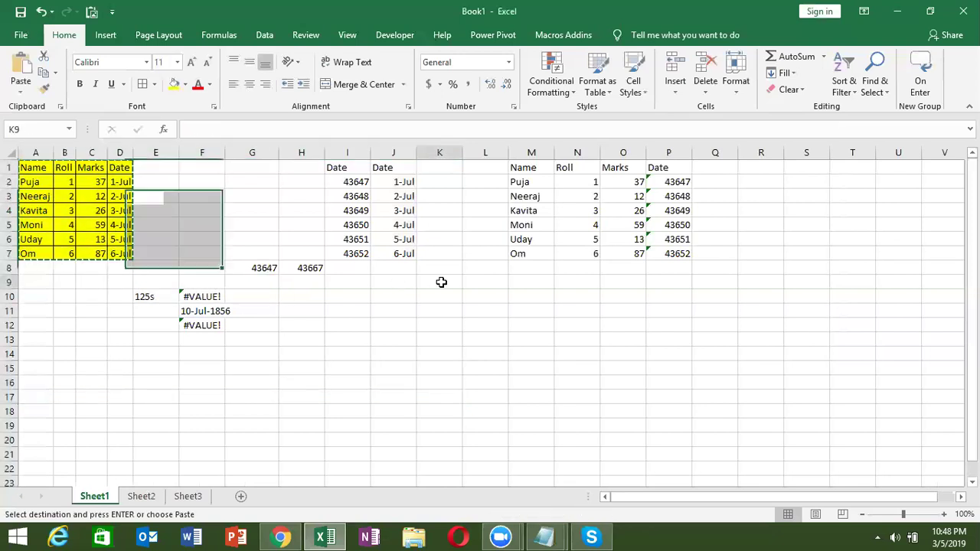
{"action": "left_click", "coordinate": [439, 282]}
{"action": "left_click", "coordinate": [22, 92]}
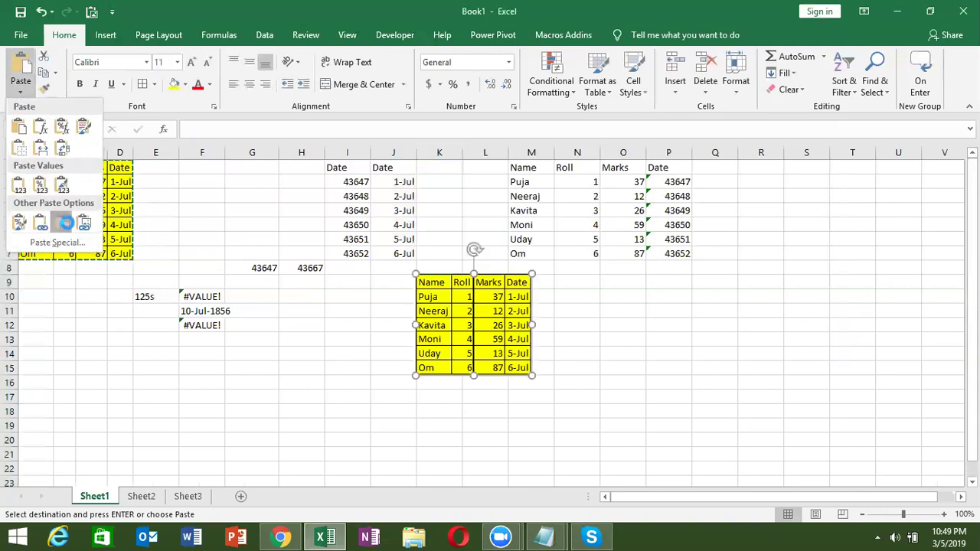
{"action": "left_click", "coordinate": [63, 222]}
Resize the table picture and position it over R1:T7
{"action": "left_click", "coordinate": [395, 405]}
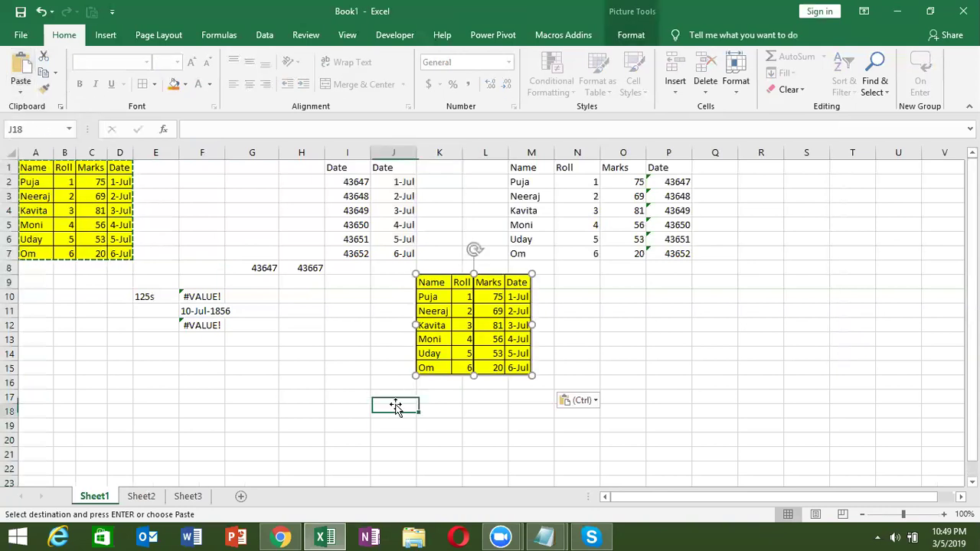
{"action": "mouse_move", "coordinate": [453, 353]}
{"action": "left_mouse_down"}
{"action": "mouse_move", "coordinate": [432, 386]}
{"action": "mouse_move", "coordinate": [414, 378]}
{"action": "left_mouse_up"}
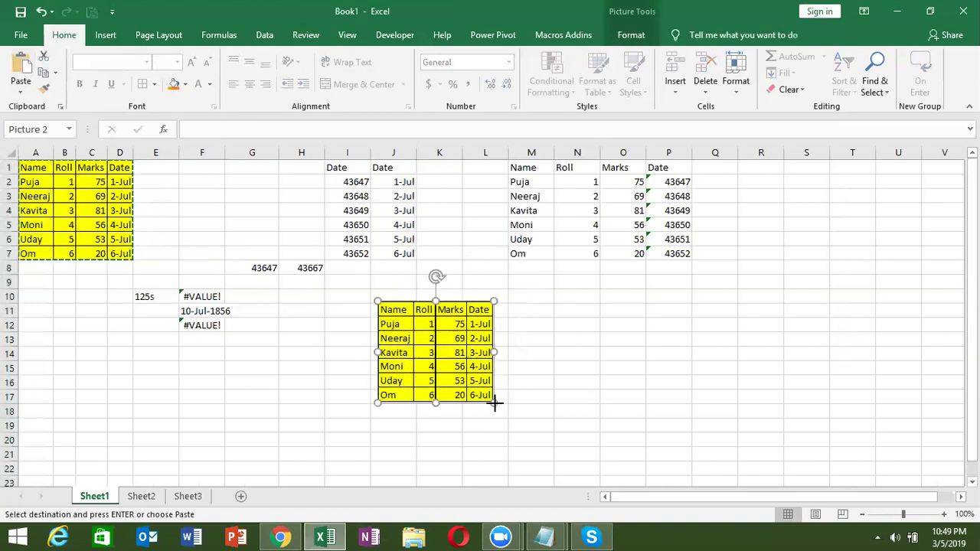
{"action": "left_click_drag", "start_coordinate": [493, 402], "coordinate": [640, 469]}
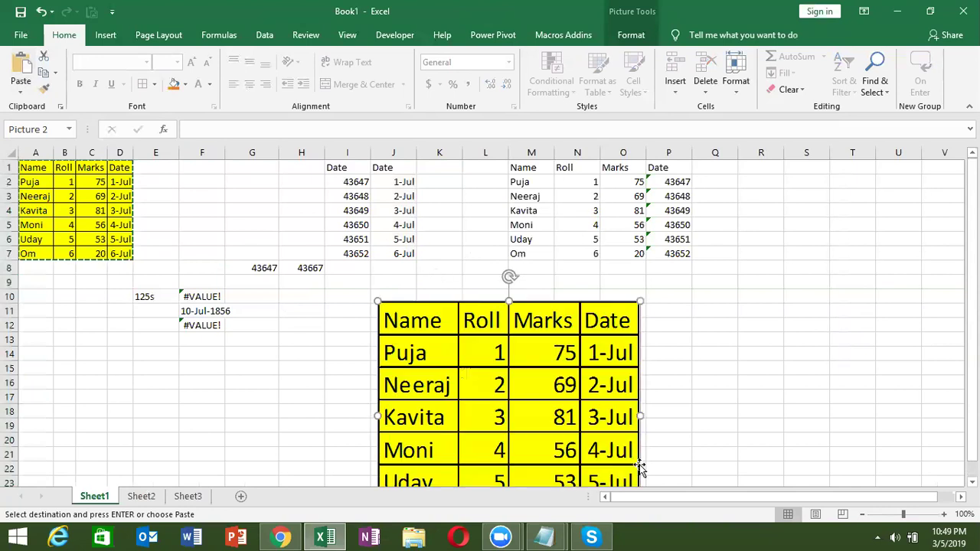
{"action": "left_click_drag", "start_coordinate": [565, 417], "coordinate": [459, 319]}
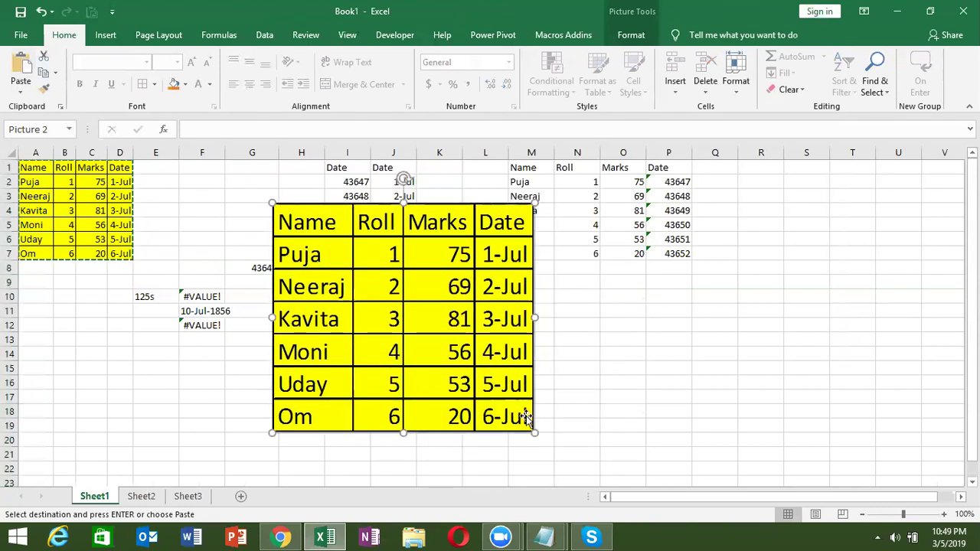
{"action": "left_click_drag", "start_coordinate": [534, 433], "coordinate": [383, 312]}
{"action": "left_click_drag", "start_coordinate": [315, 247], "coordinate": [786, 213]}
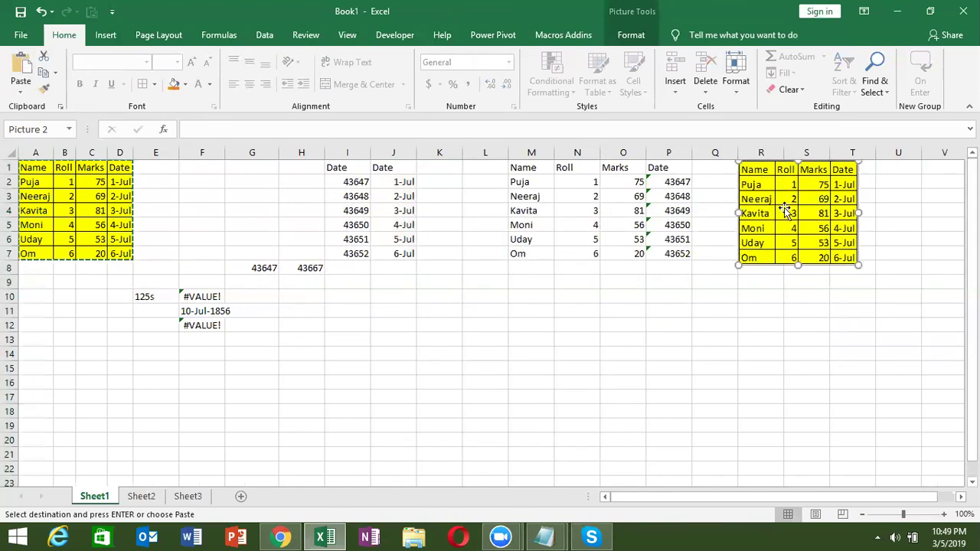
{"action": "left_click", "coordinate": [42, 199]}
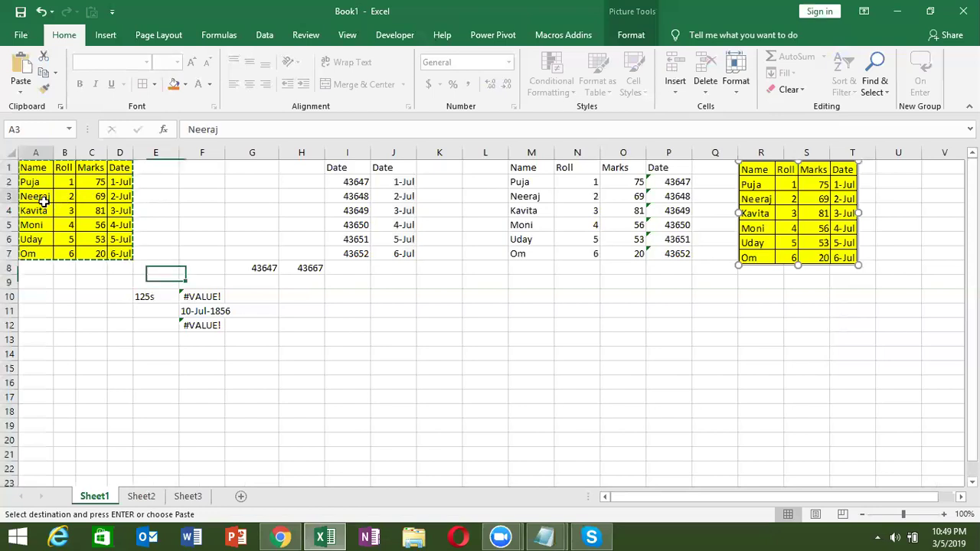
Cancel the pending copy and fill Neeraj's cell A3 green
{"action": "key", "text": "Escape"}
{"action": "left_click", "coordinate": [185, 86]}
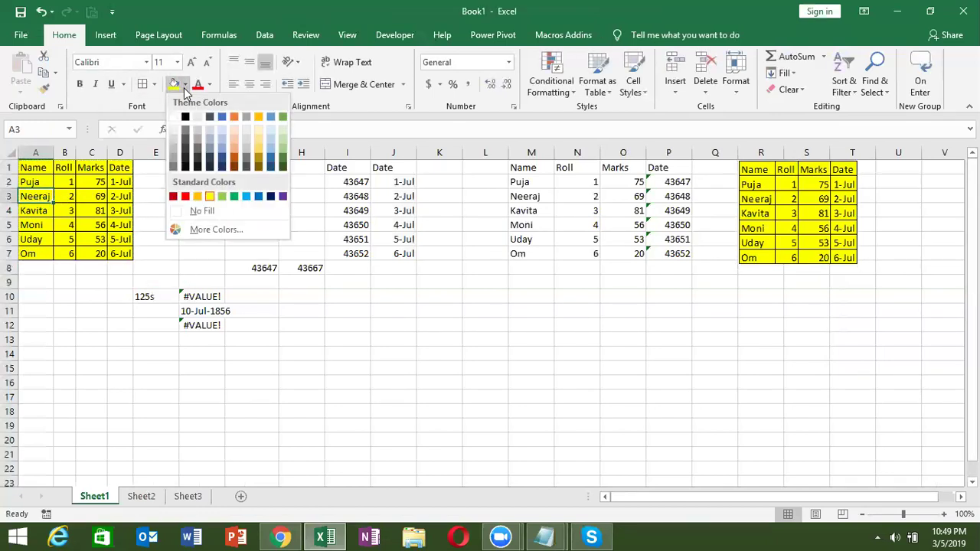
{"action": "left_click", "coordinate": [233, 193]}
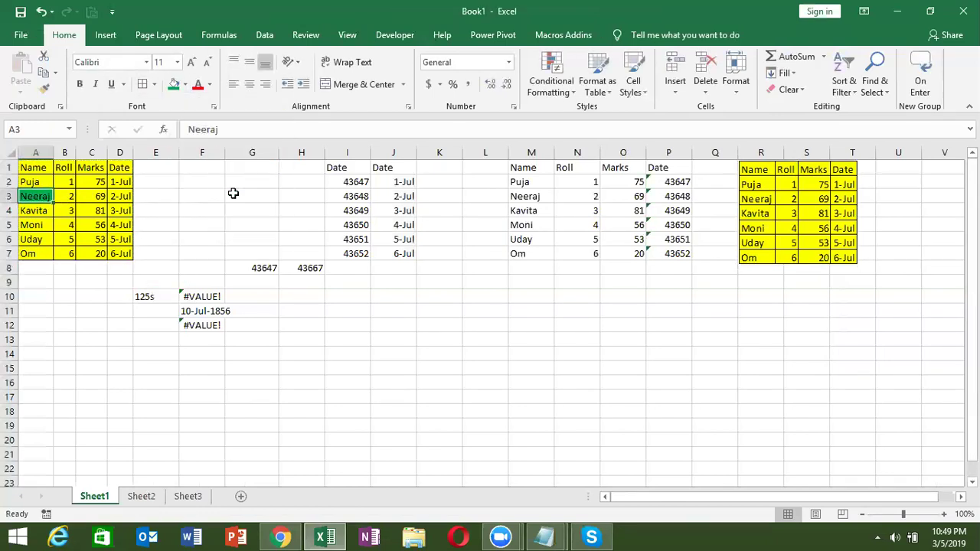
{"action": "left_click", "coordinate": [94, 196]}
Recalculate the random Marks with F9 and copy the table A1:D7
{"action": "left_click", "coordinate": [168, 197]}
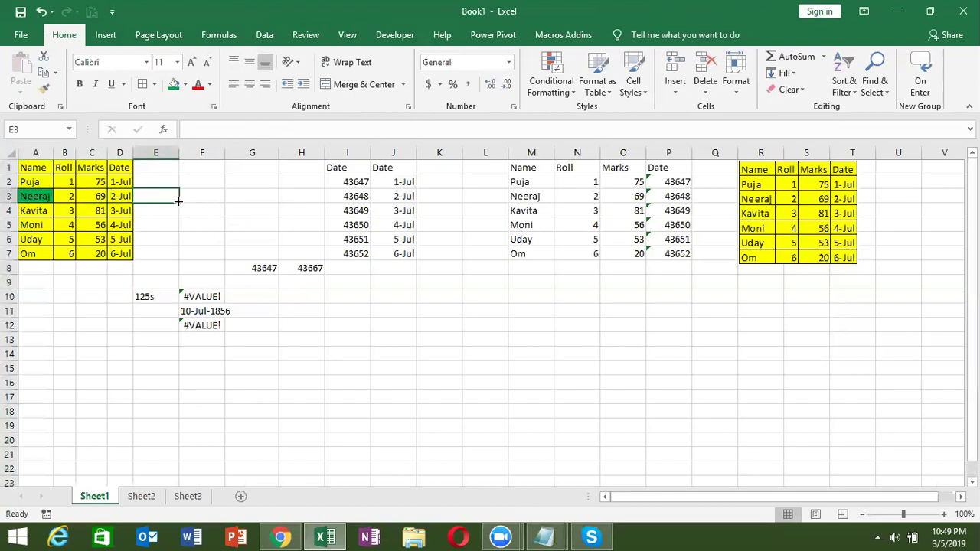
{"action": "key", "text": "Right"}
{"action": "key", "text": "Up"}
{"action": "key", "text": "Up"}
{"action": "left_click", "coordinate": [201, 194]}
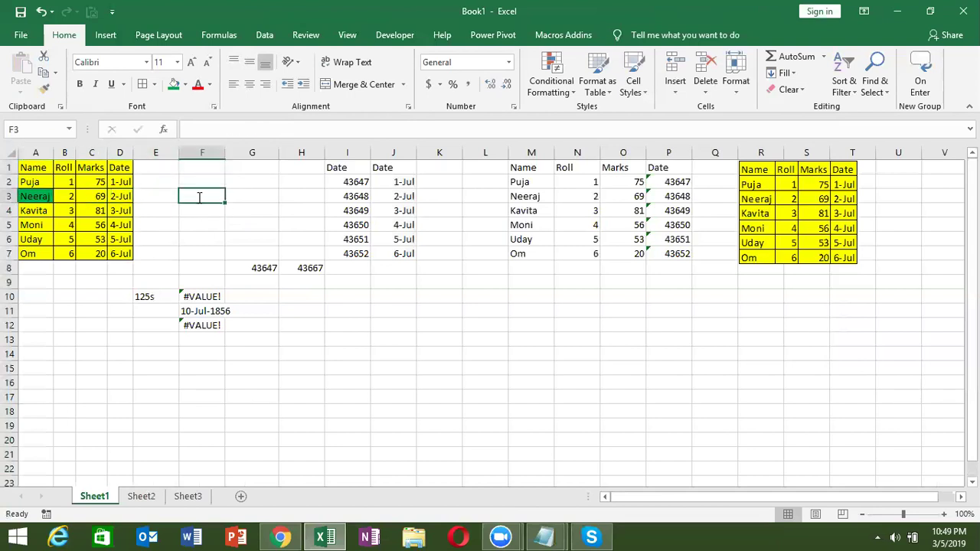
{"action": "left_click", "coordinate": [237, 237]}
{"action": "key", "text": "F9"}
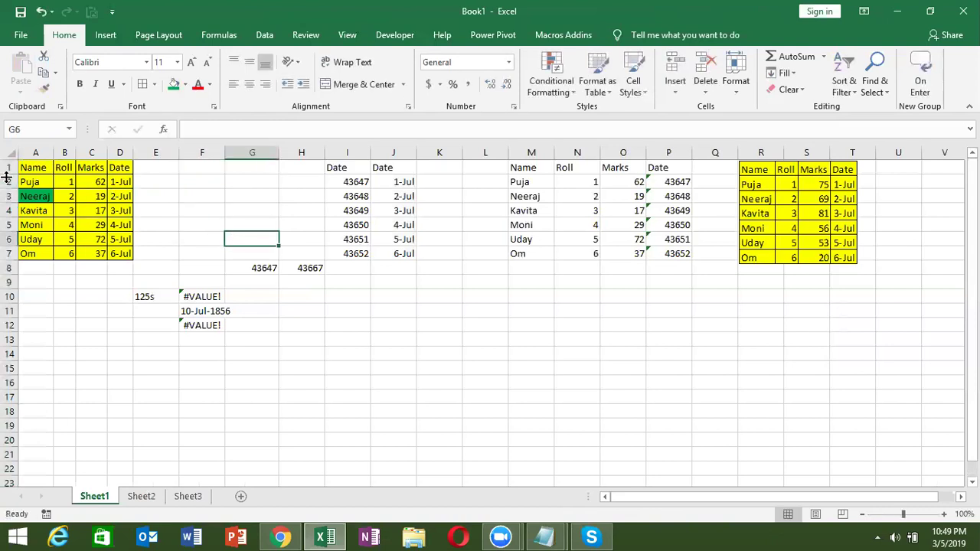
{"action": "left_click_drag", "start_coordinate": [25, 164], "coordinate": [122, 250]}
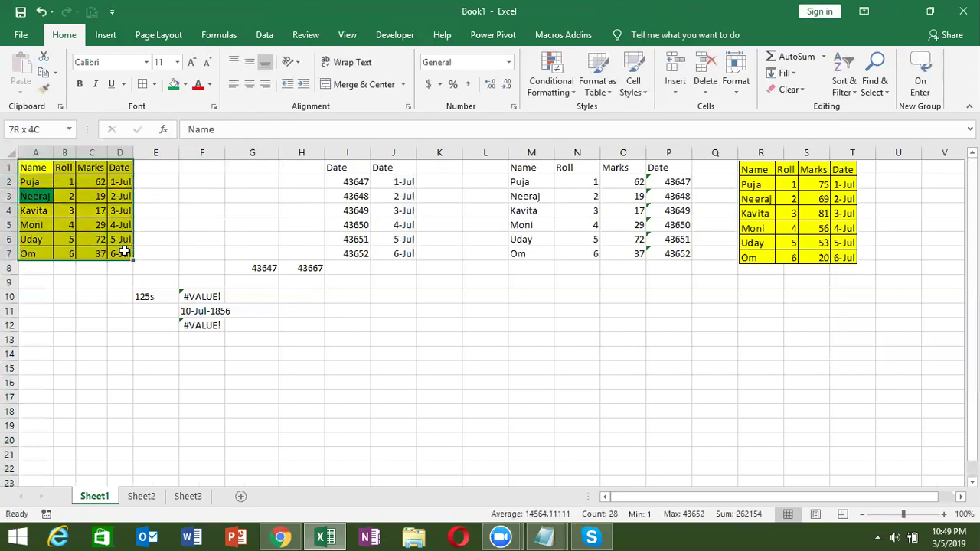
{"action": "key", "text": "ctrl+c"}
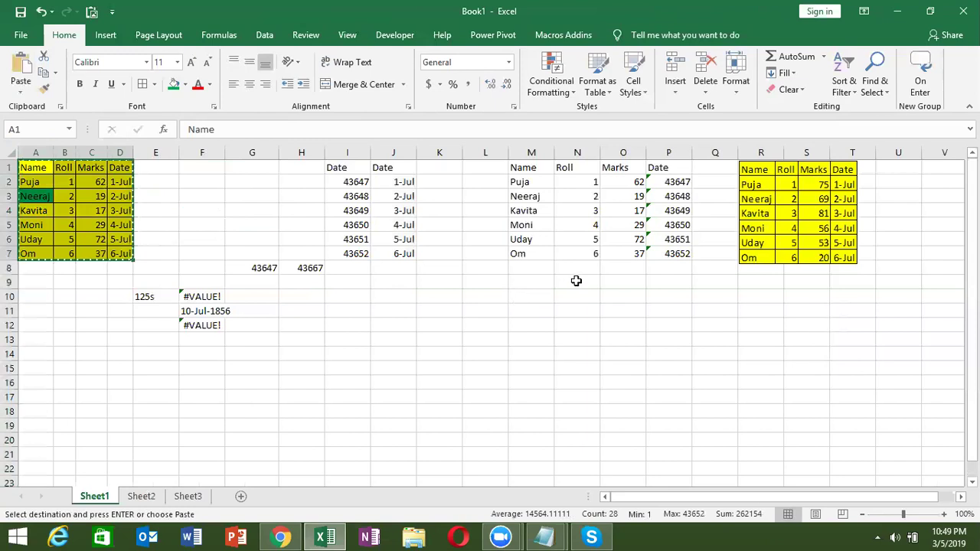
Paste the copied A1:D7 table at N9 as a Linked Picture, then deselect it and end copy mode
{"action": "left_click", "coordinate": [575, 280]}
{"action": "right_click", "coordinate": [579, 287]}
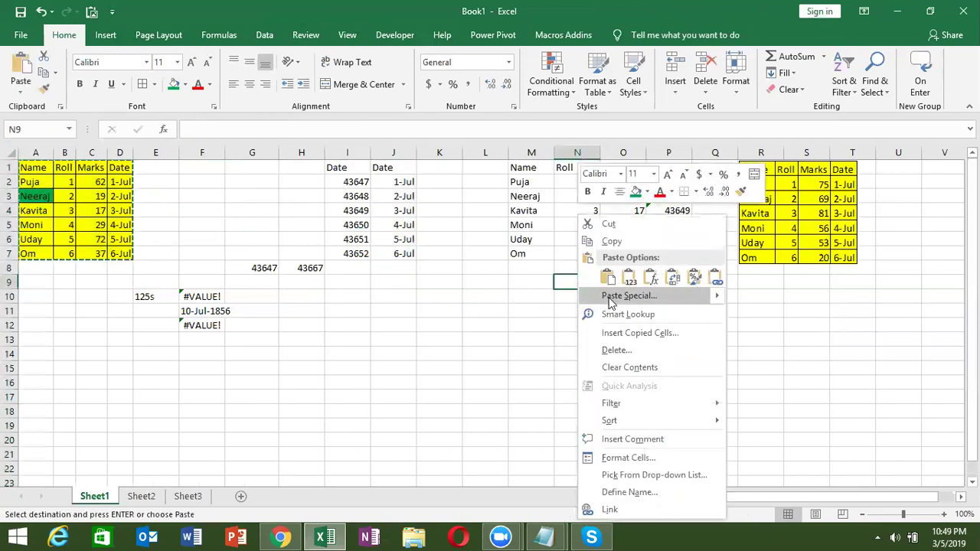
{"action": "left_click", "coordinate": [608, 301]}
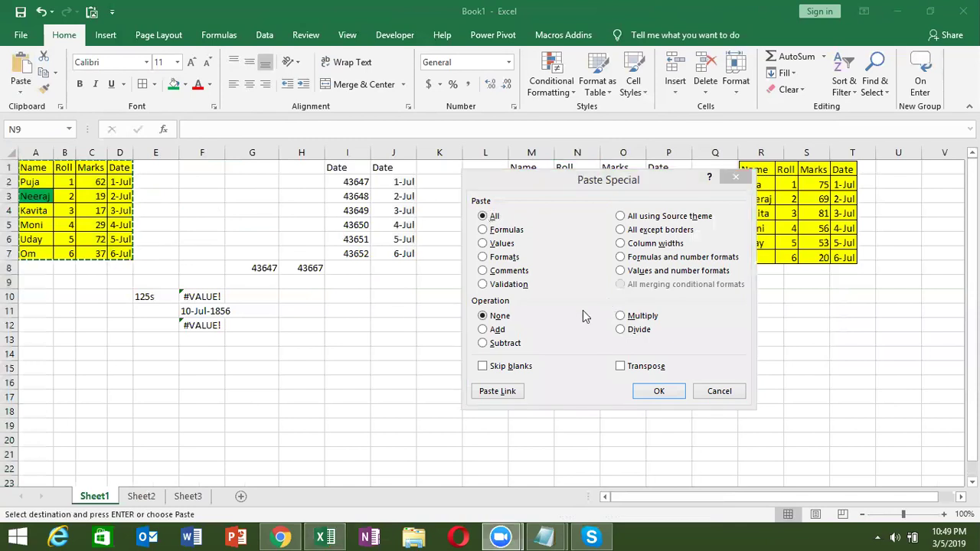
{"action": "left_click", "coordinate": [733, 393]}
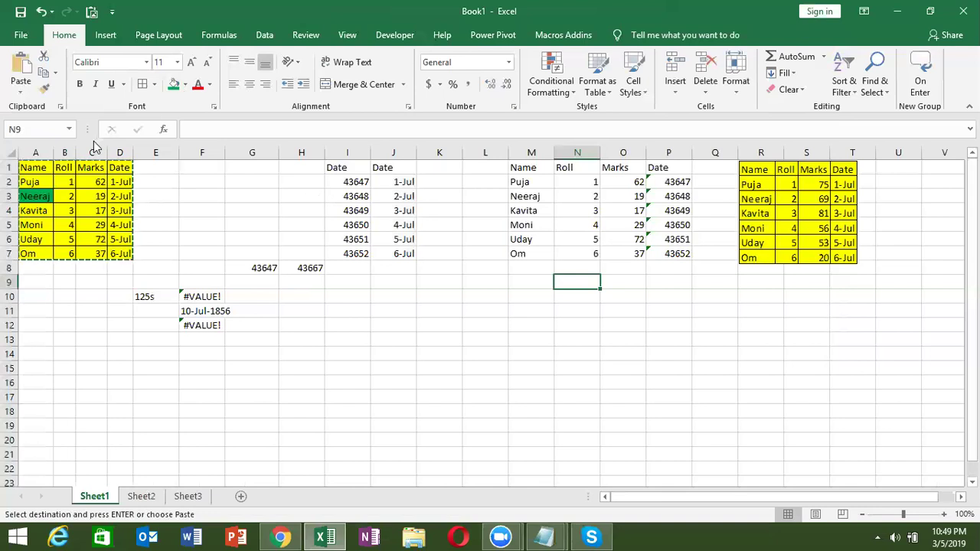
{"action": "left_click", "coordinate": [21, 88]}
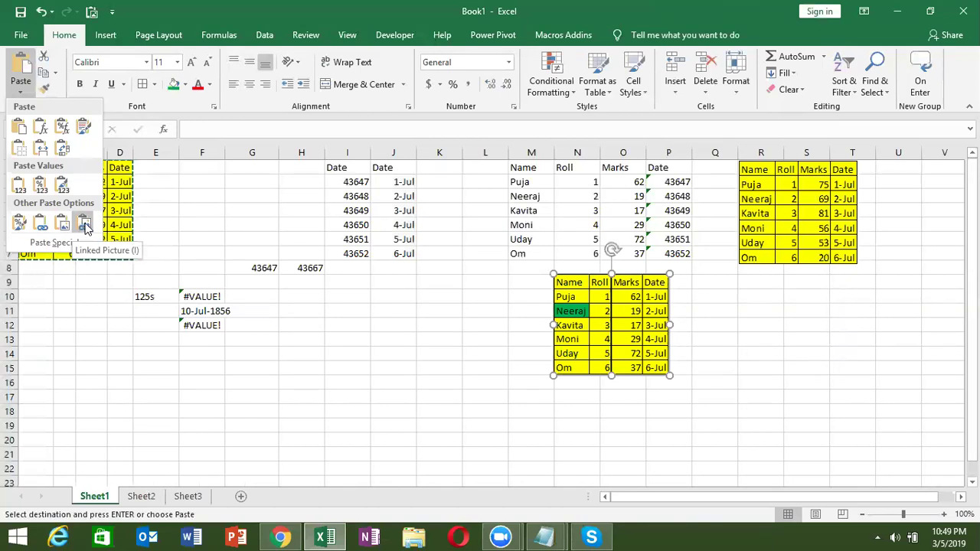
{"action": "left_click", "coordinate": [85, 228]}
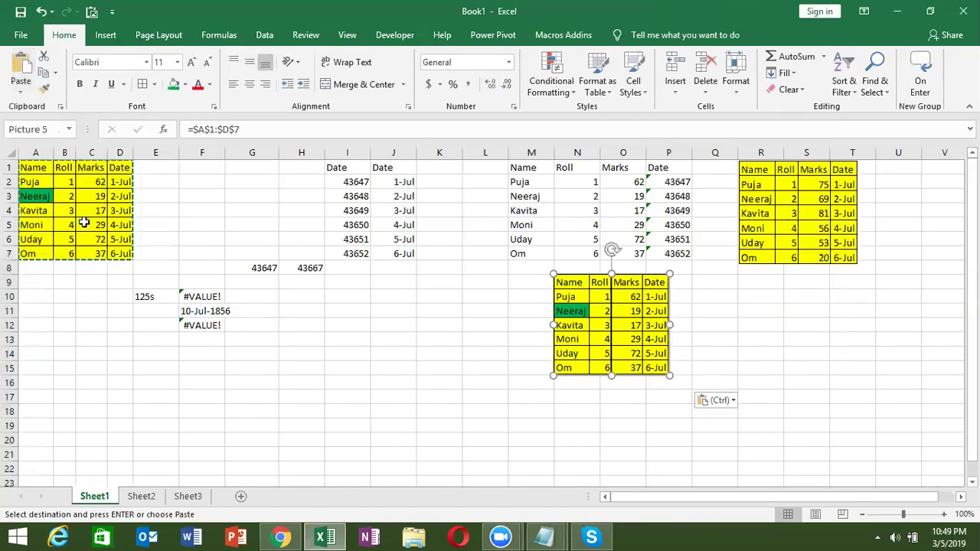
{"action": "left_click", "coordinate": [320, 325]}
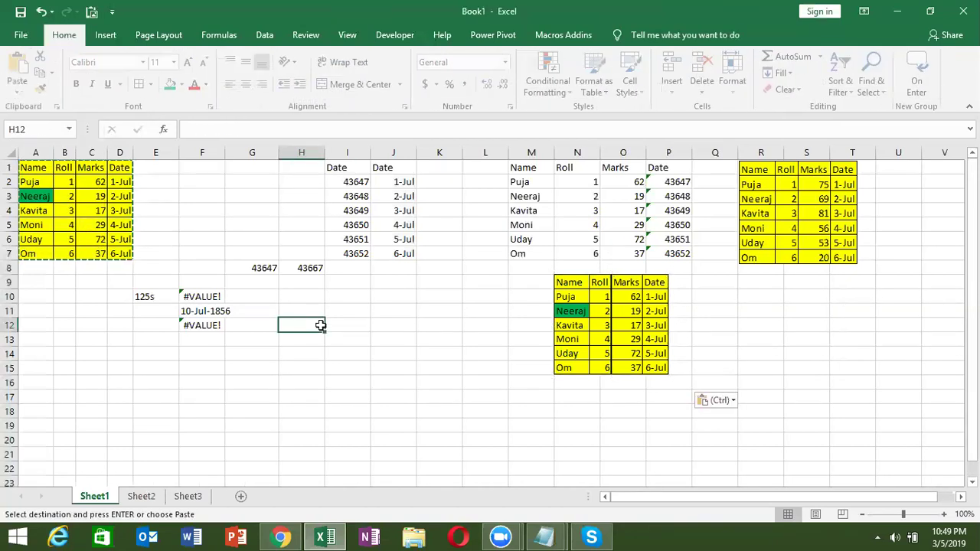
{"action": "left_click", "coordinate": [151, 340]}
{"action": "key", "text": "Escape"}
Recalculate the Marks with F9 and fill Uday's Marks cell C6 green
{"action": "key", "text": "F9"}
{"action": "left_click", "coordinate": [96, 311]}
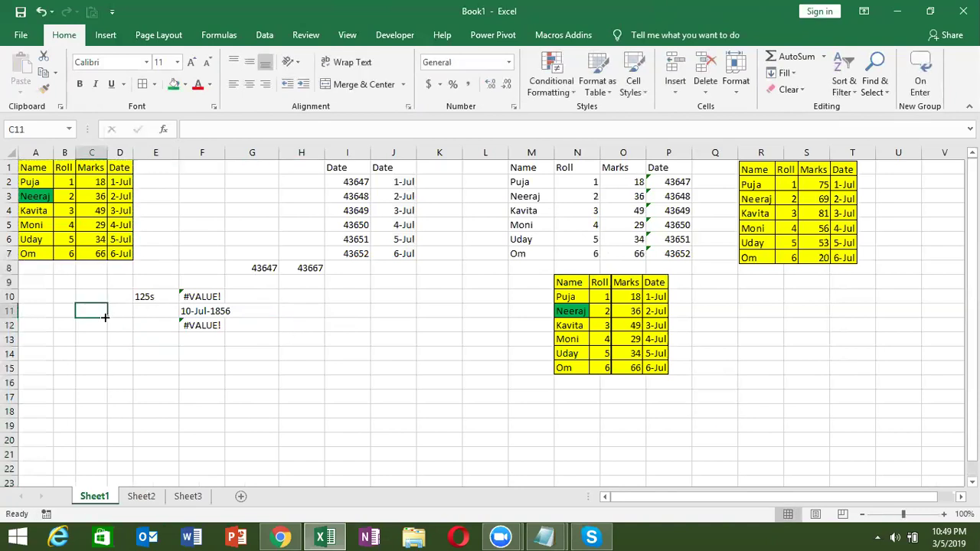
{"action": "left_click", "coordinate": [87, 242]}
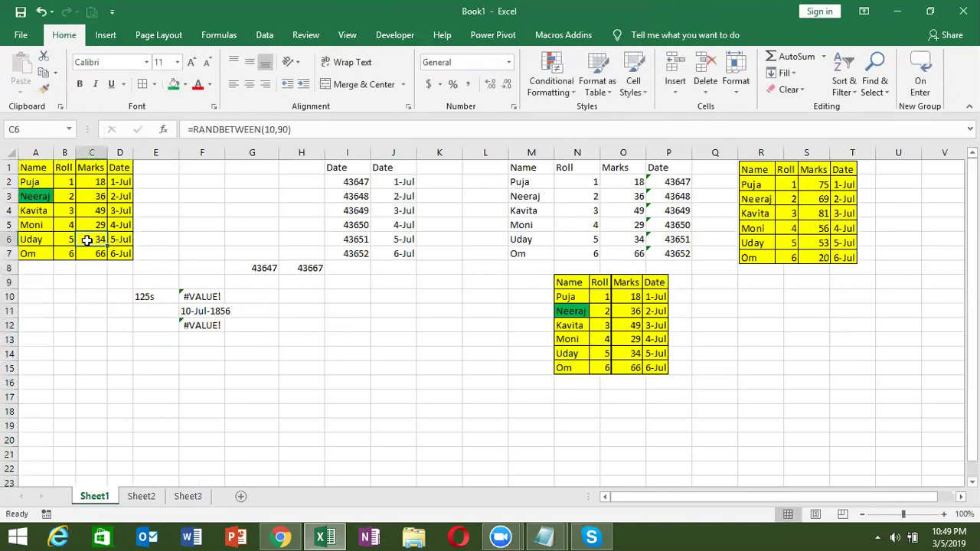
{"action": "left_click", "coordinate": [174, 84]}
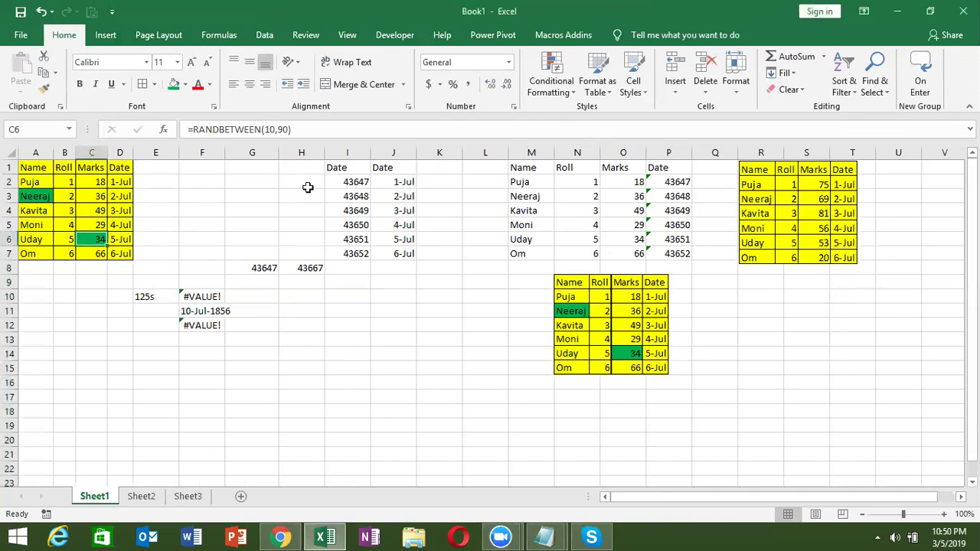
{"action": "key", "text": "ctrl+c"}
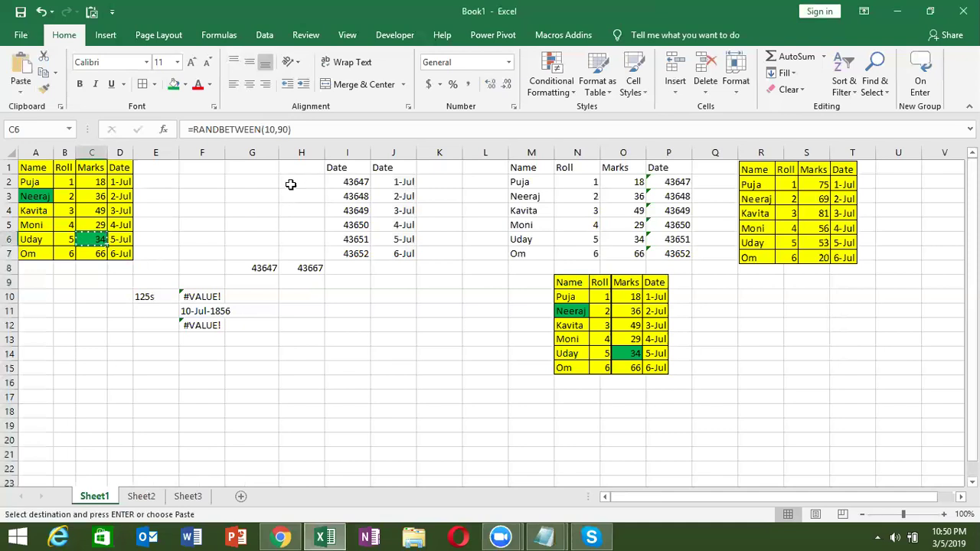
{"action": "right_click", "coordinate": [275, 184]}
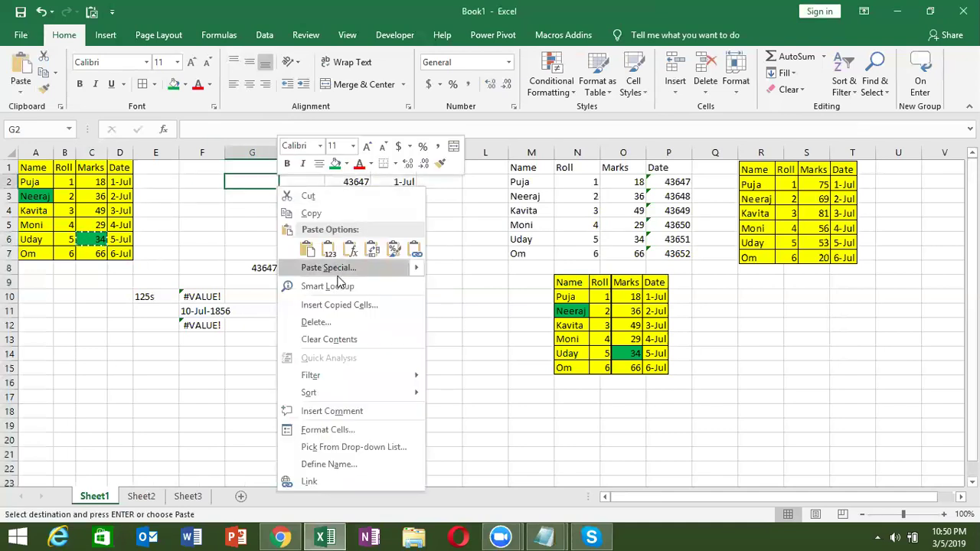
{"action": "left_click", "coordinate": [339, 272]}
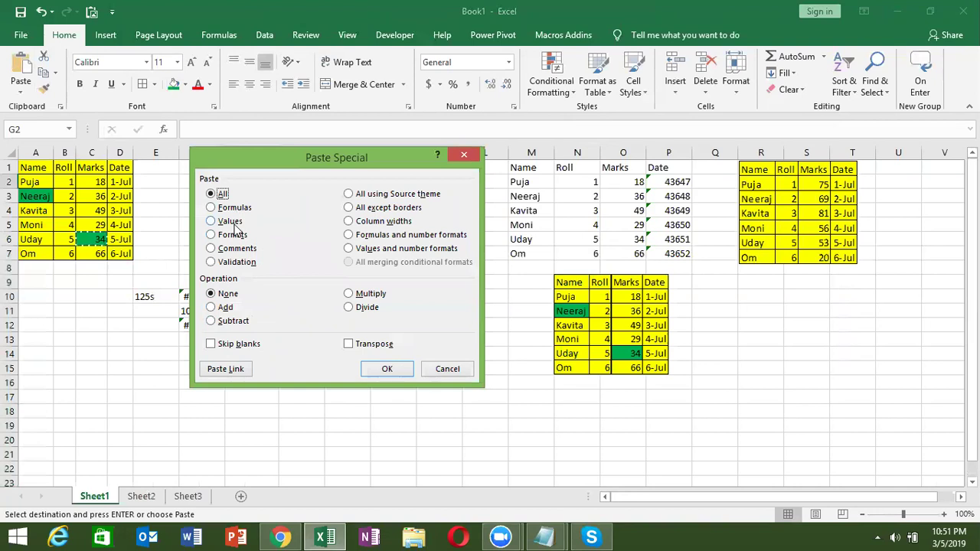
{"action": "left_click", "coordinate": [464, 157]}
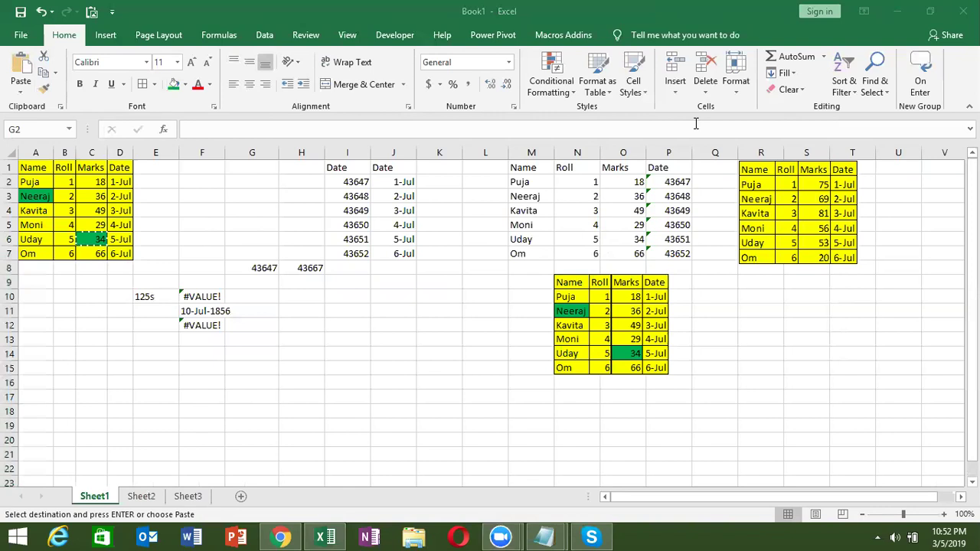
Use Windows+D to hide Excel and reveal the desktop
{"action": "key", "text": "super+d"}
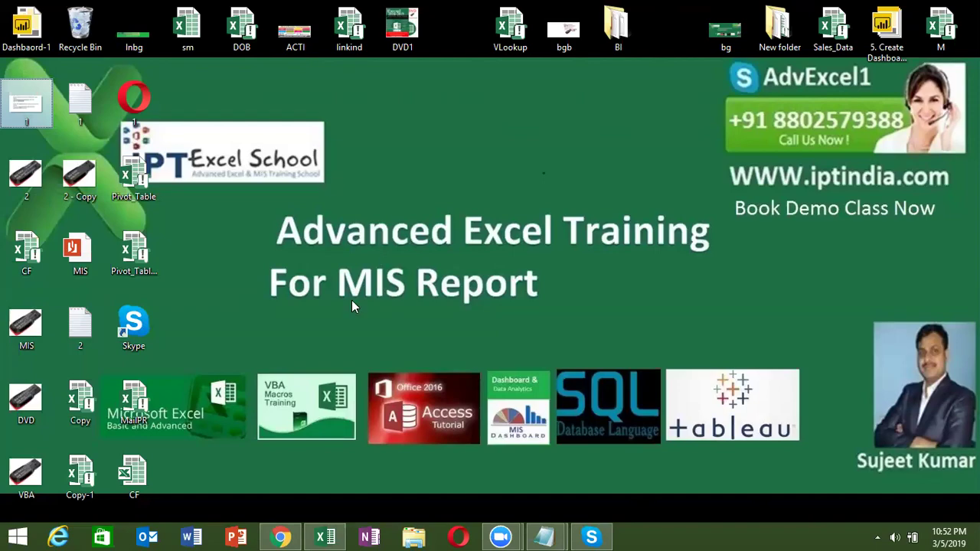
{"action": "left_click", "coordinate": [326, 536]}
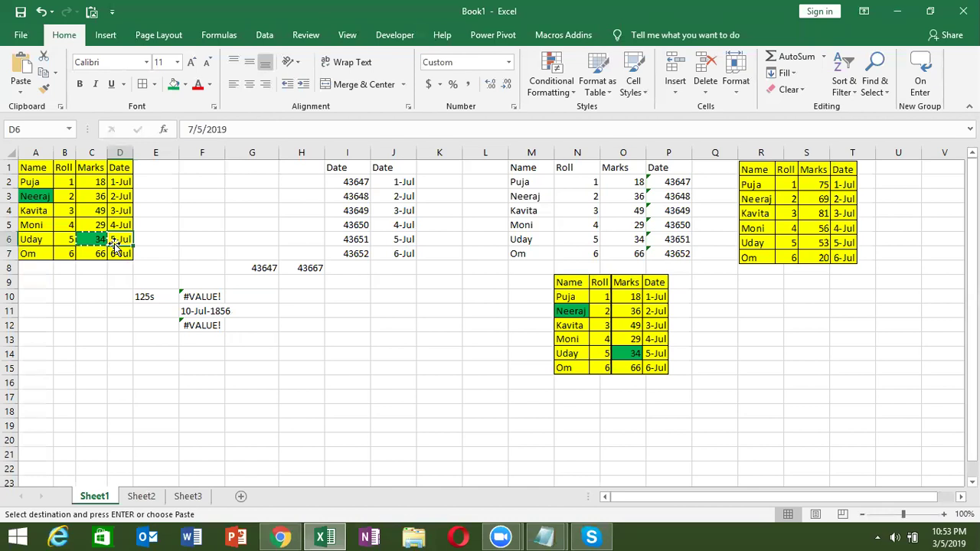
{"action": "key", "text": "super+d"}
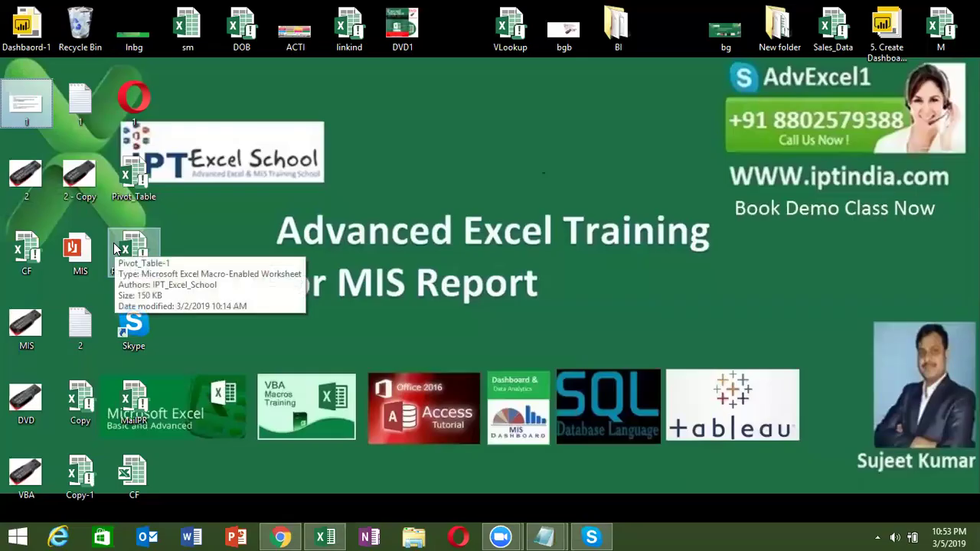